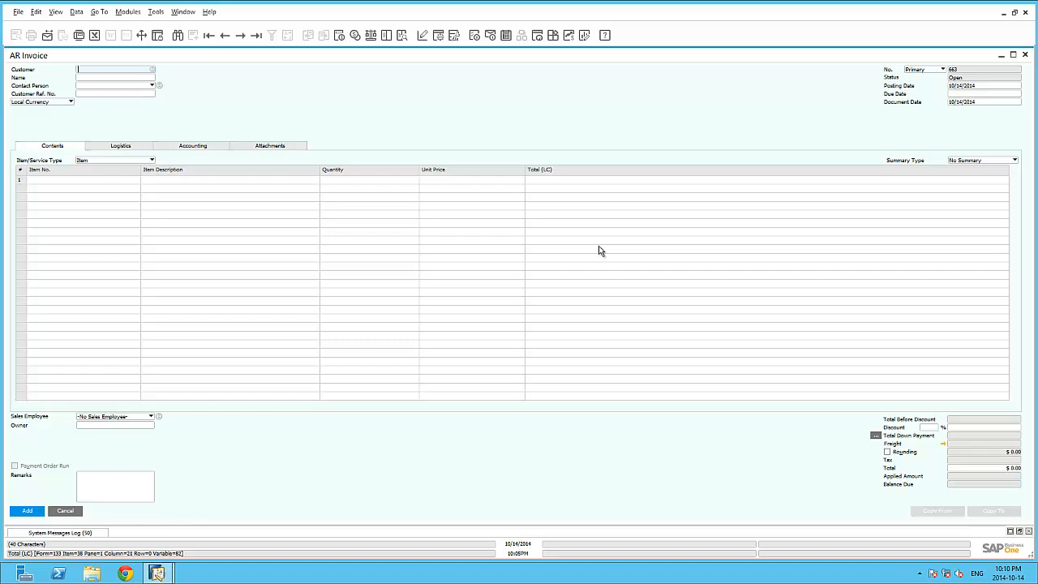
Step: Make the Stock UoM and Discount % columns visible and active in the AR Invoice form's table format settings
{"action": "left_click", "coordinate": [440, 37]}
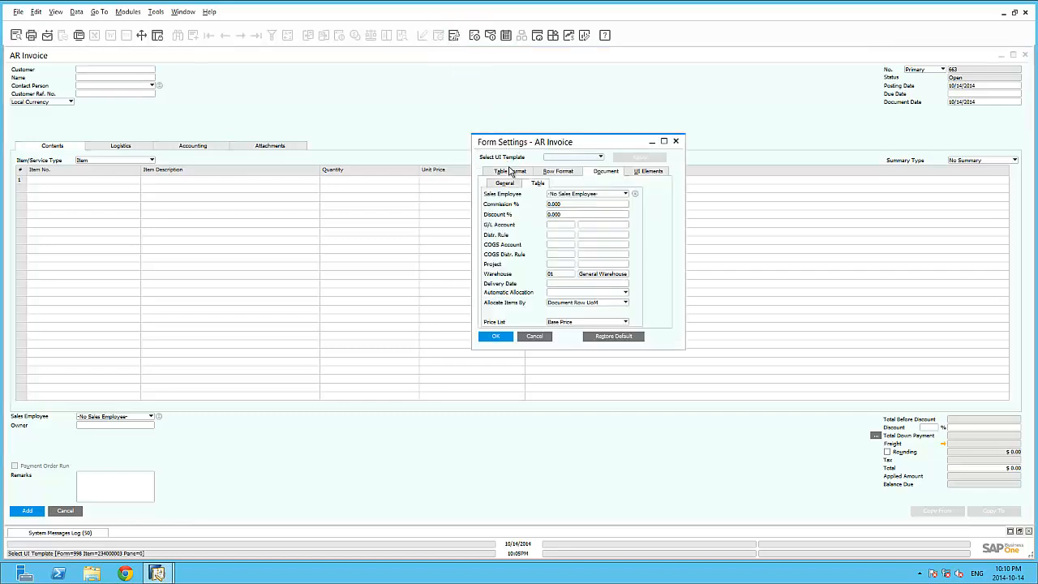
{"action": "left_click", "coordinate": [509, 172]}
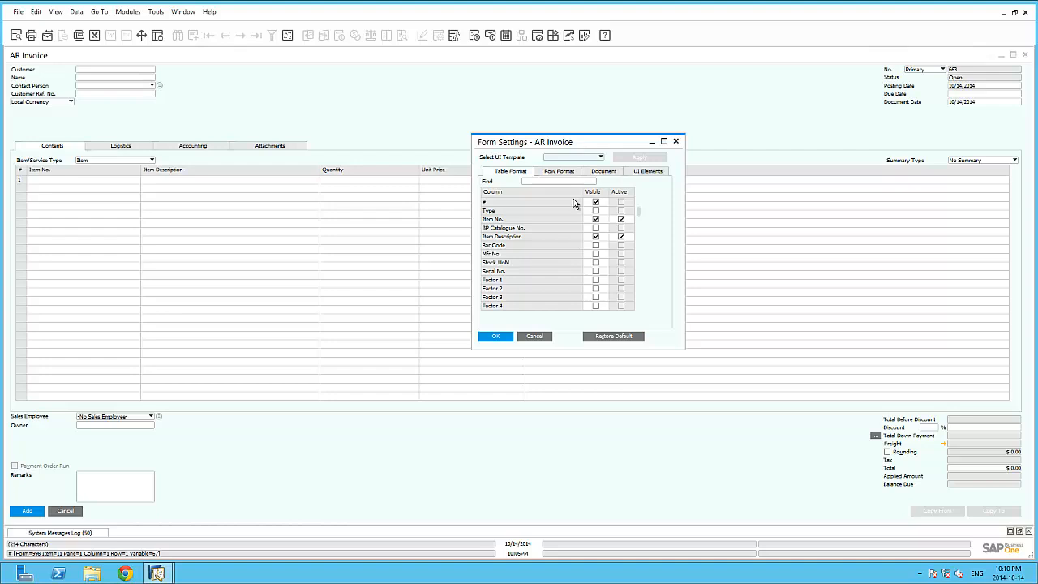
{"action": "left_click", "coordinate": [621, 220]}
{"action": "left_click", "coordinate": [596, 263]}
{"action": "scroll", "coordinate": [594, 270], "scroll_direction": "down", "scroll_amount": 1}
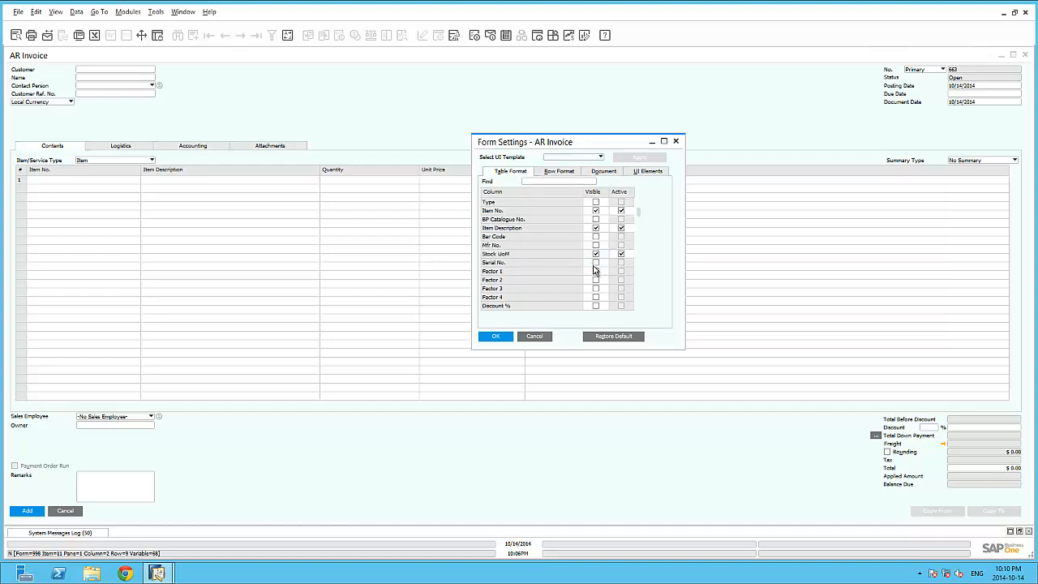
{"action": "scroll", "coordinate": [595, 275], "scroll_direction": "down", "scroll_amount": 1}
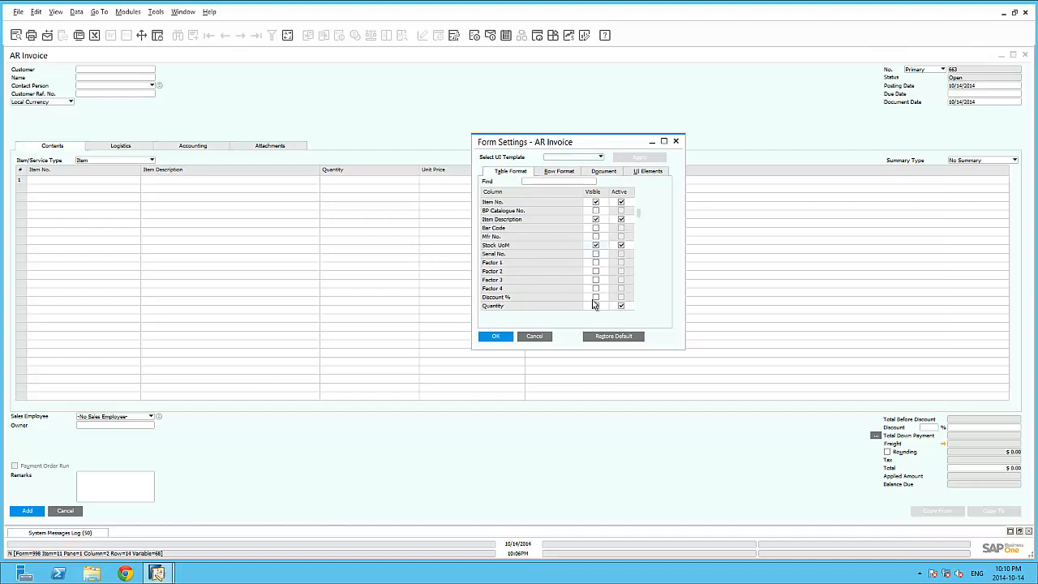
{"action": "left_click", "coordinate": [595, 298]}
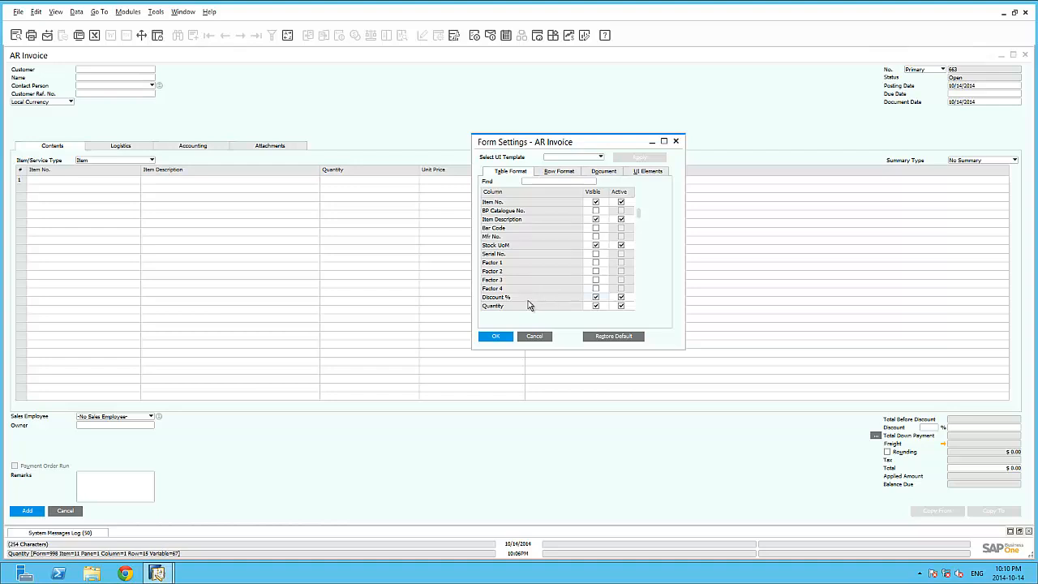
Step: Move the Discount % column below Quantity in the AR Invoice column order and apply the form settings
{"action": "scroll", "coordinate": [525, 296], "scroll_direction": "down", "scroll_amount": 2}
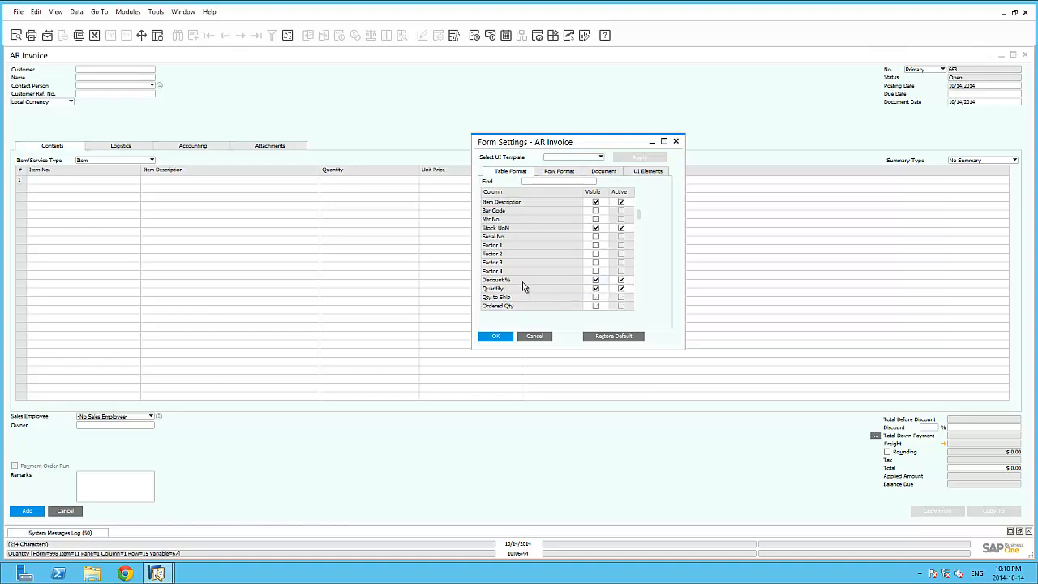
{"action": "left_click_drag", "start_coordinate": [522, 284], "coordinate": [526, 301]}
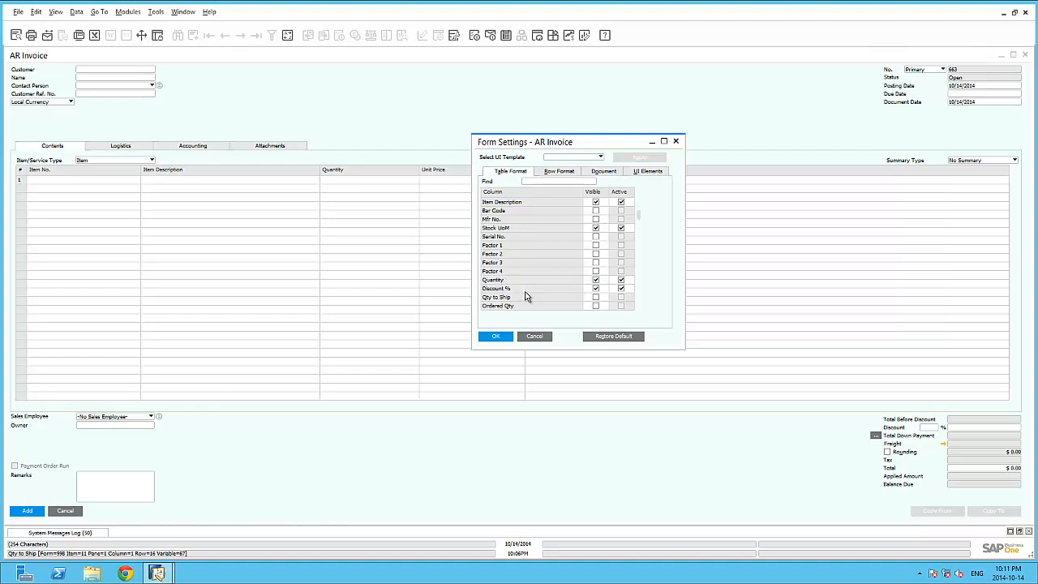
{"action": "left_click", "coordinate": [501, 335]}
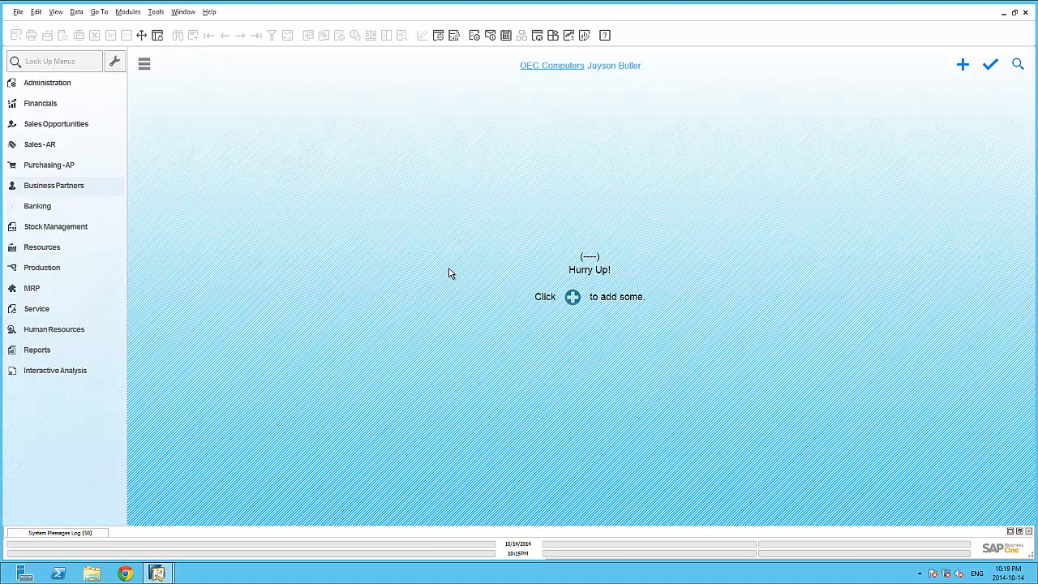
Step: Rename the Alias Name label in Business Partner Master Data to "BP loyalty Code" and format it bold
{"action": "left_click", "coordinate": [83, 188]}
{"action": "left_click", "coordinate": [81, 206]}
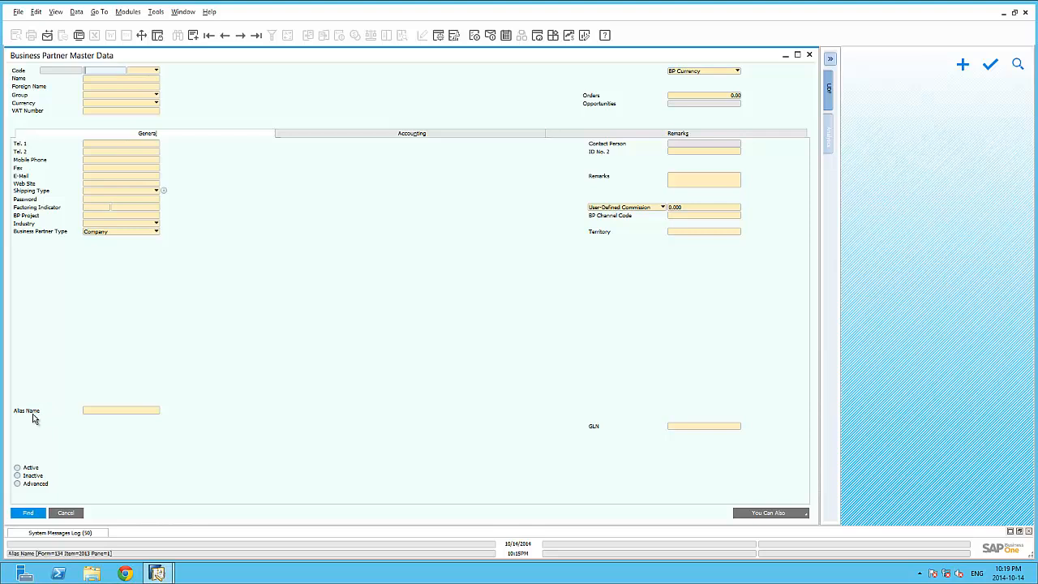
{"action": "double_click", "coordinate": [33, 413], "text": "ctrl"}
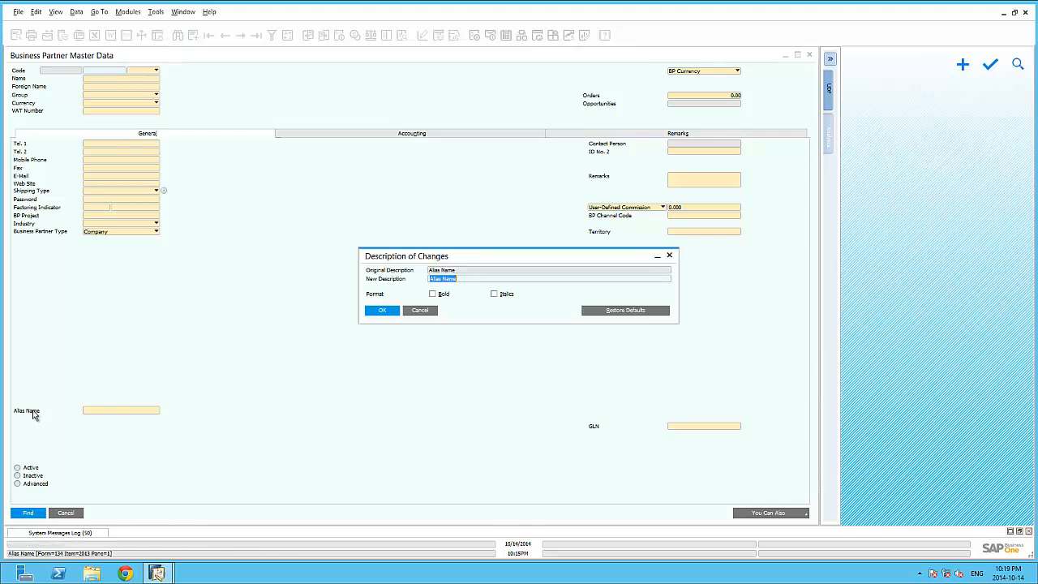
{"action": "type", "text": "B"}
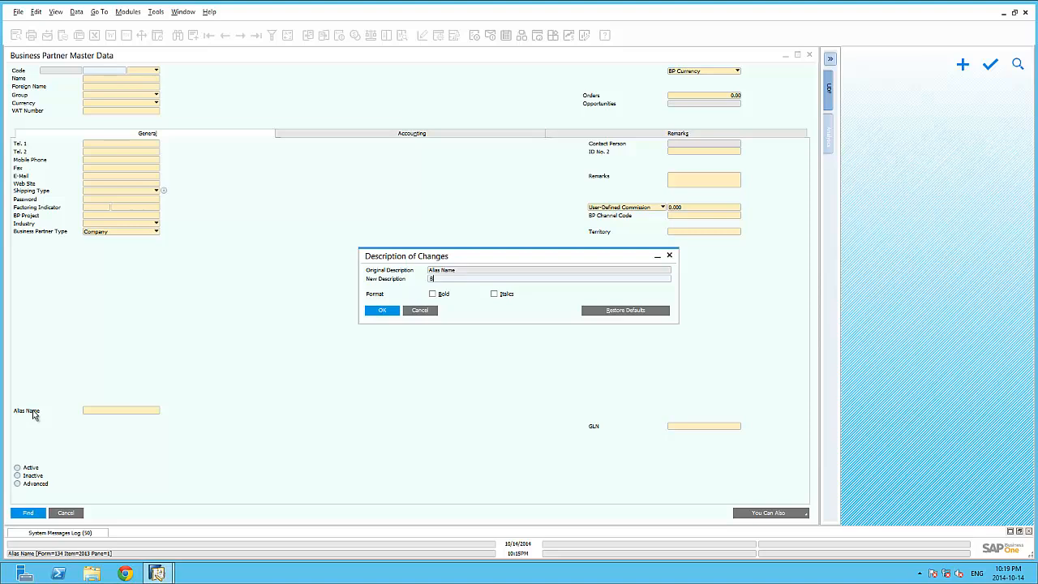
{"action": "type", "text": "P Isyalty Code"}
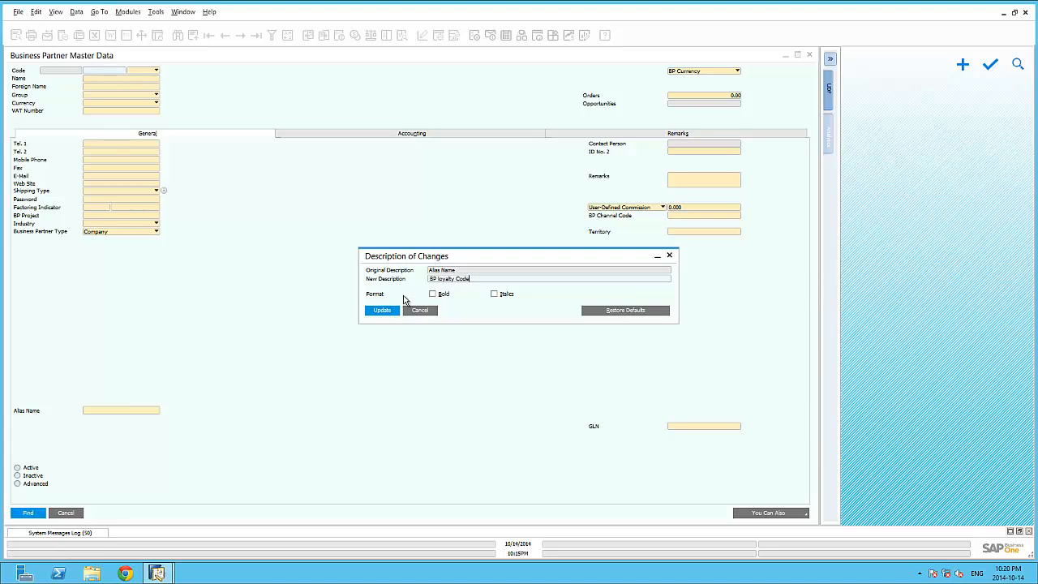
{"action": "left_click", "coordinate": [432, 294]}
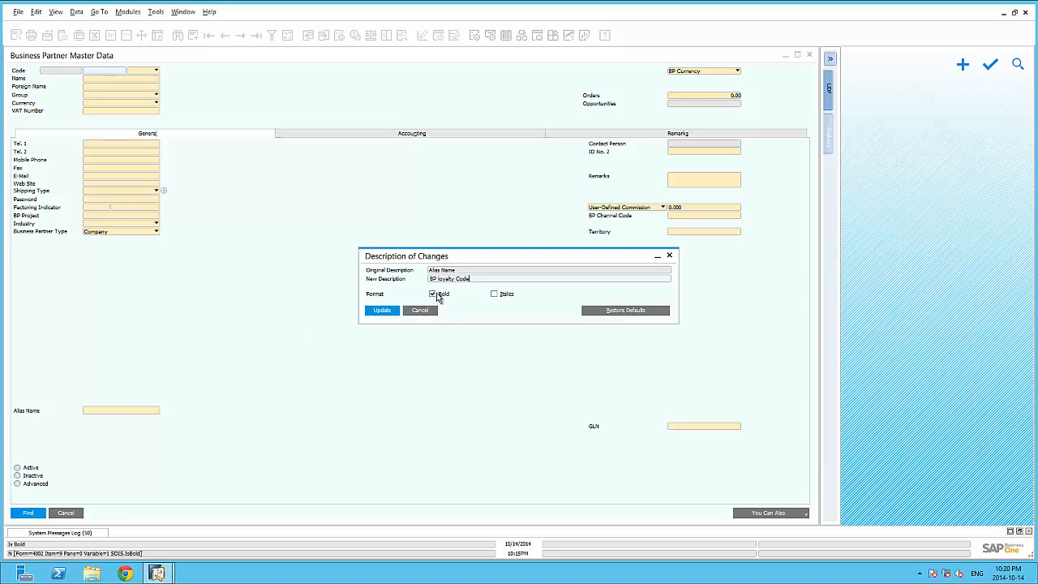
{"action": "left_click", "coordinate": [388, 314]}
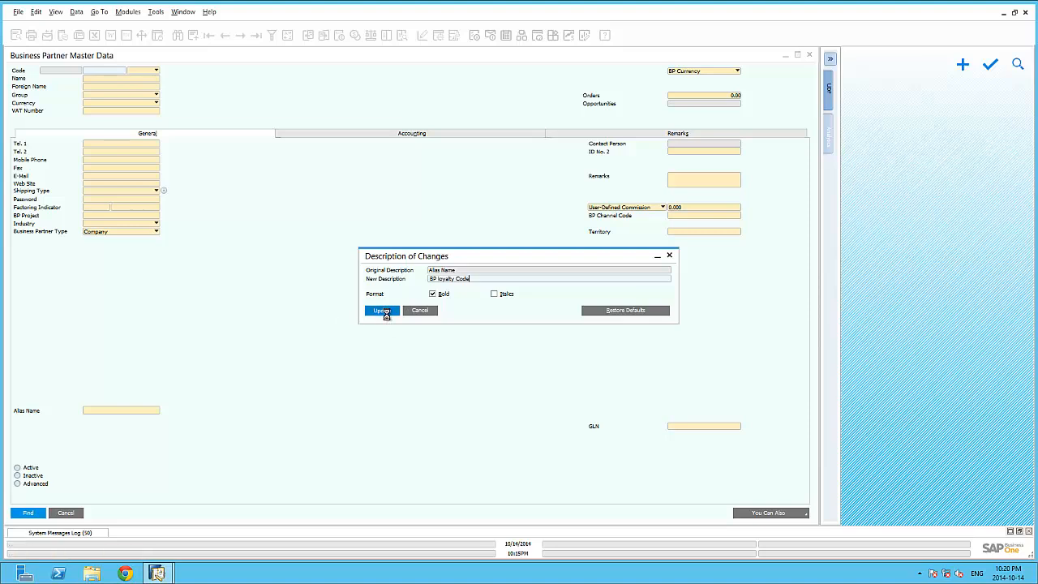
{"action": "key", "text": "Return"}
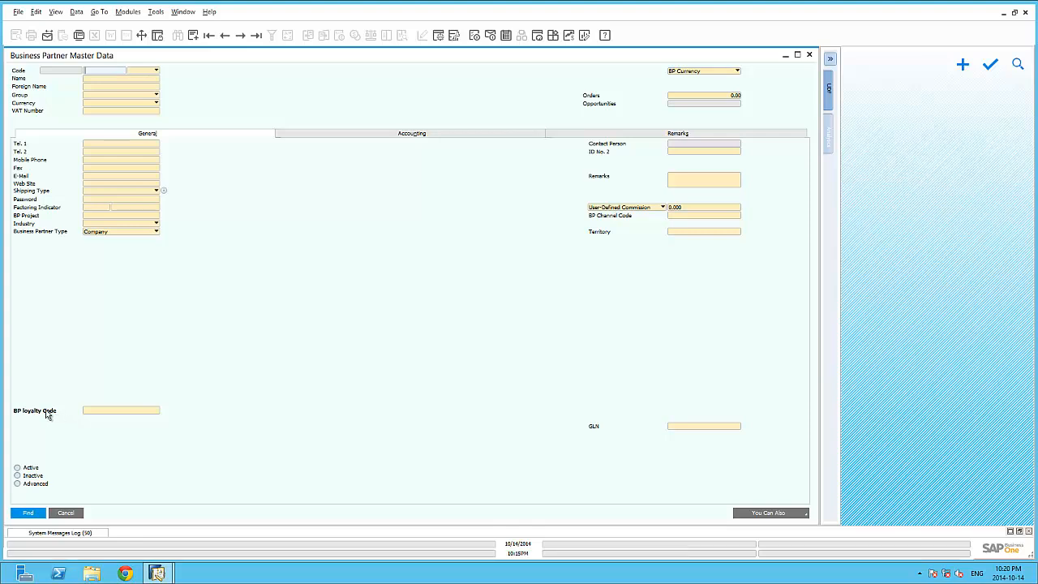
Step: Restore the default description and formatting of the renamed "BP loyalty Code" label in Business Partner Master Data
{"action": "double_click", "coordinate": [47, 411], "text": "ctrl"}
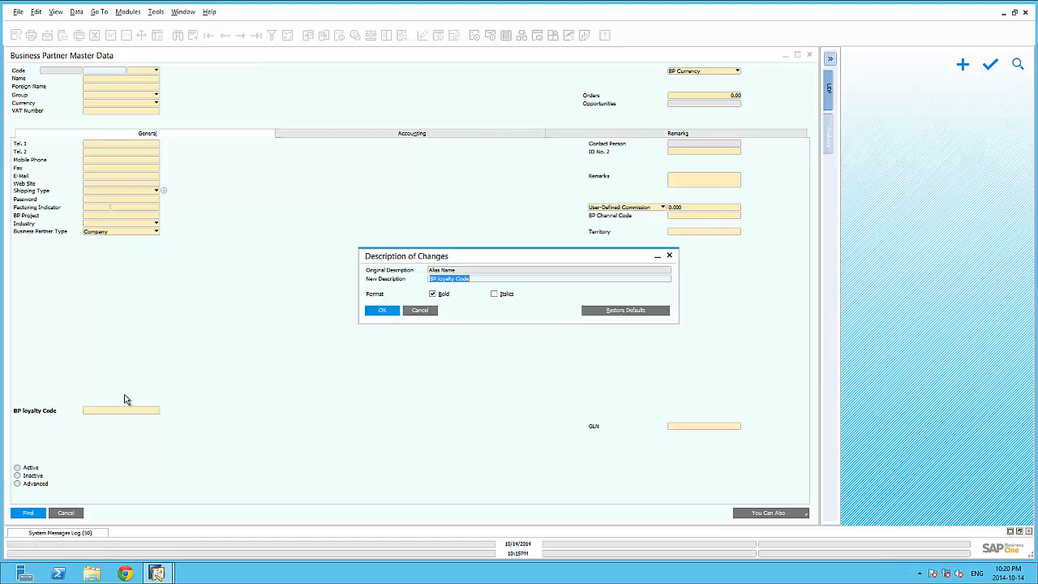
{"action": "left_click", "coordinate": [639, 313]}
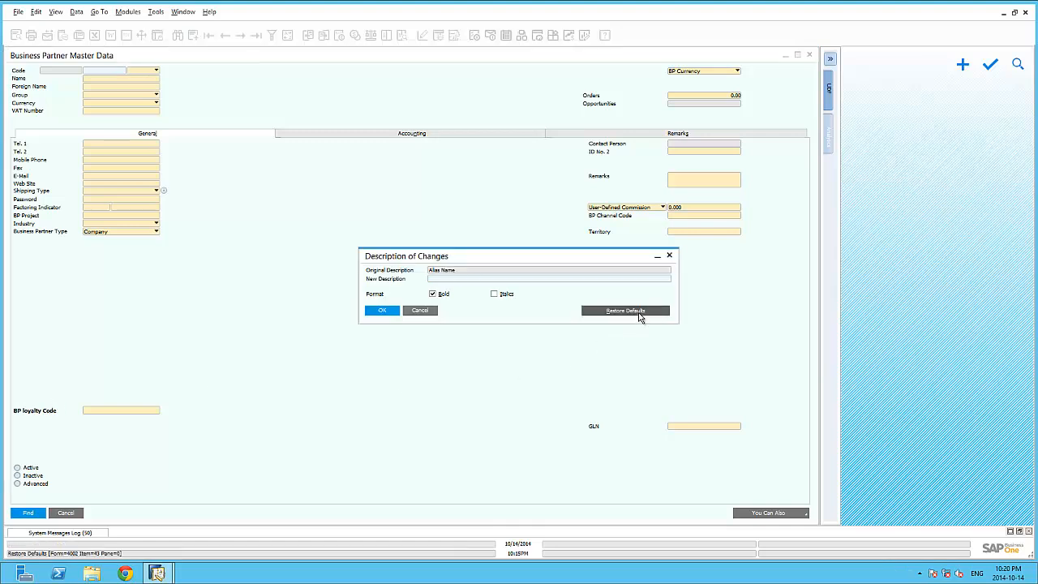
{"action": "left_click", "coordinate": [382, 310]}
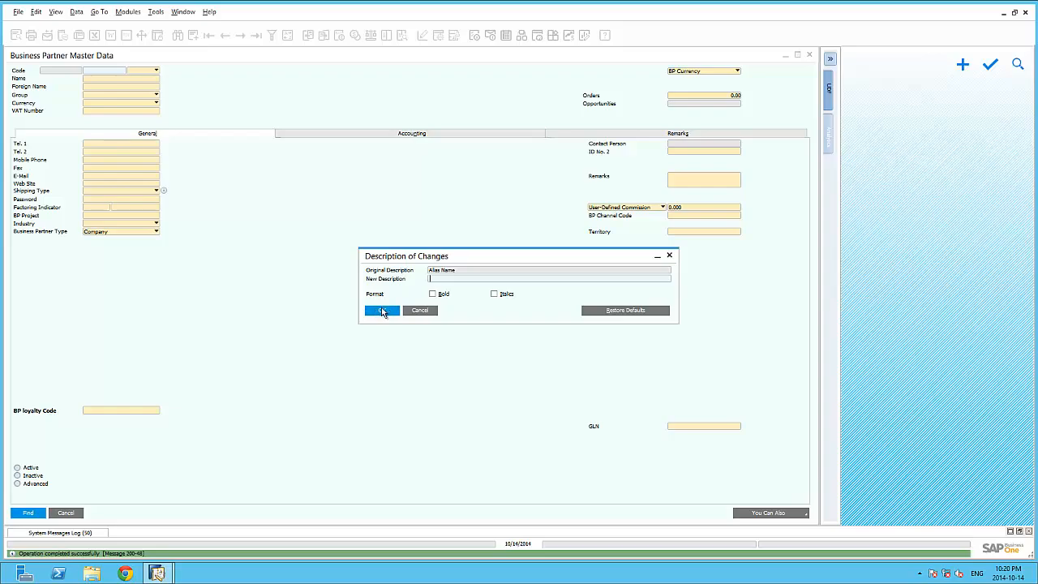
{"action": "left_click", "coordinate": [383, 311]}
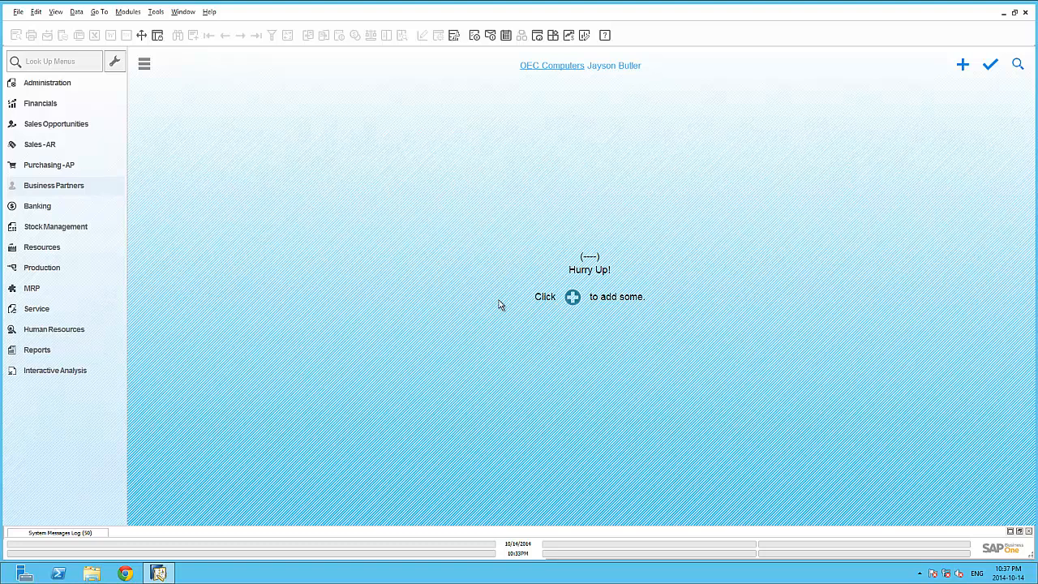
Step: Start a new user-defined field for the Business Partner object under the Master Data category in User-Defined Fields Management
{"action": "left_click", "coordinate": [155, 13]}
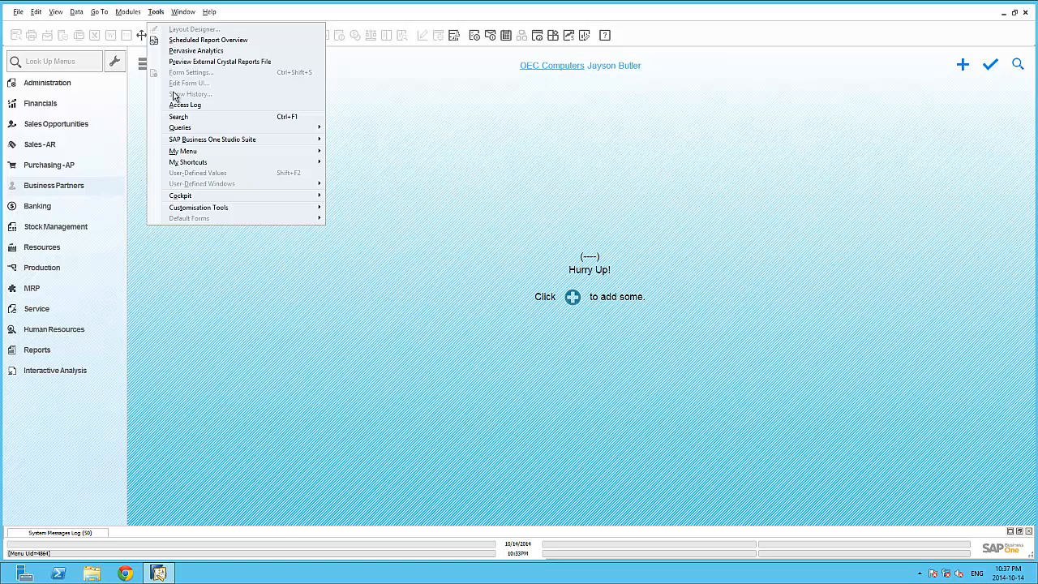
{"action": "mouse_move", "coordinate": [191, 212]}
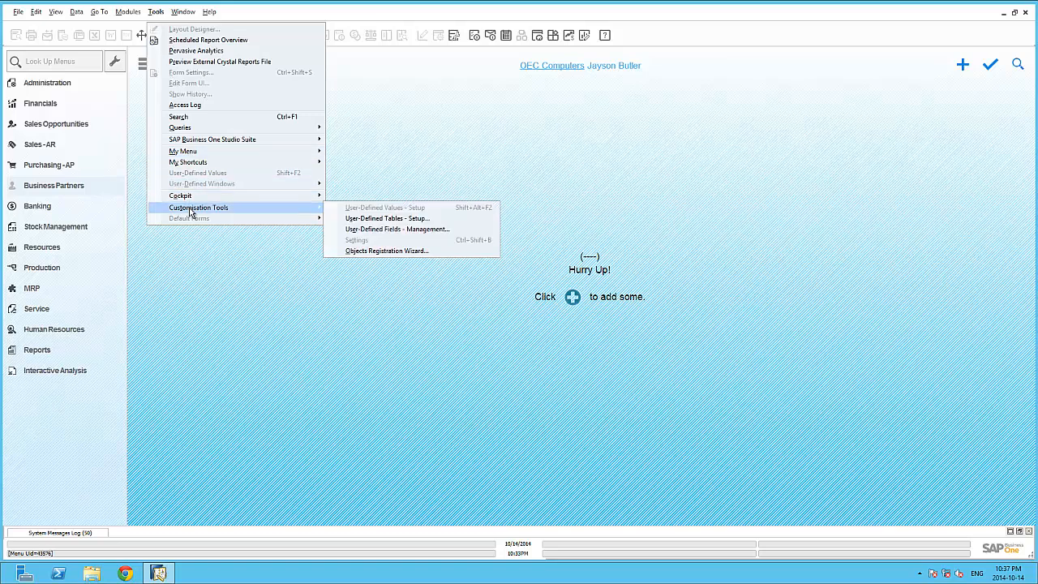
{"action": "left_click", "coordinate": [377, 230]}
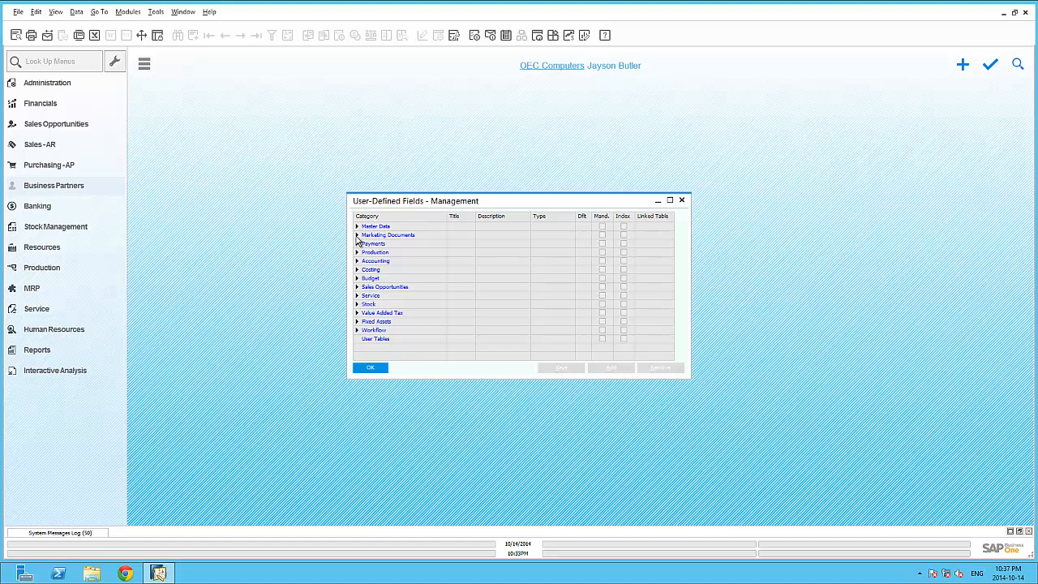
{"action": "left_click", "coordinate": [356, 236]}
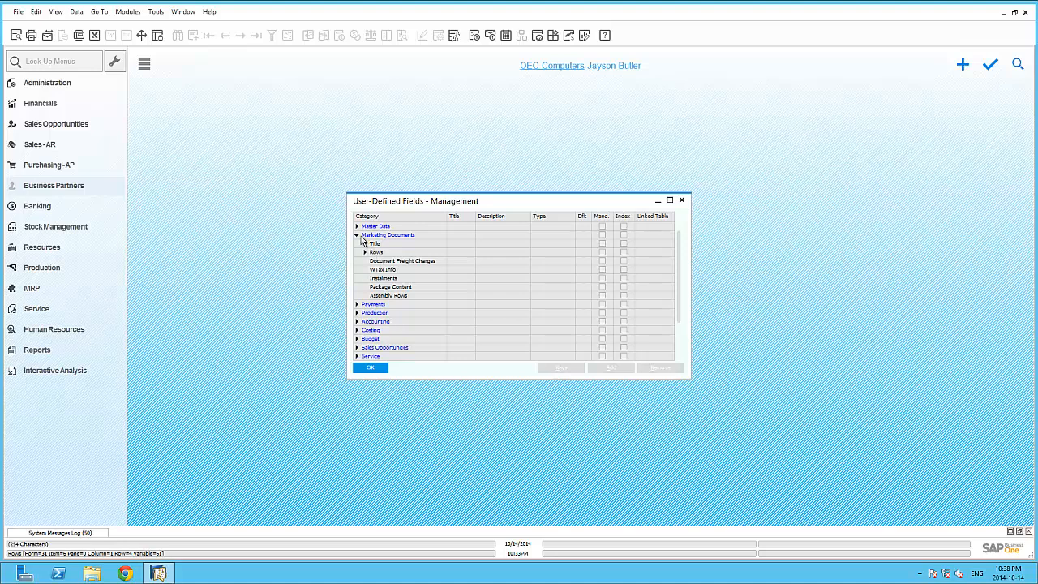
{"action": "left_click", "coordinate": [358, 235]}
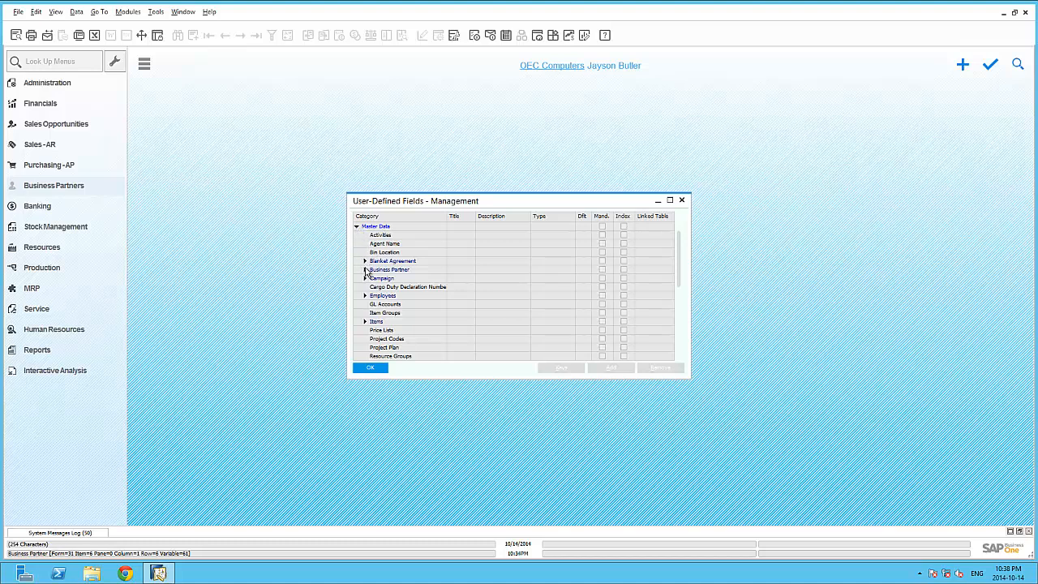
{"action": "left_click", "coordinate": [365, 270]}
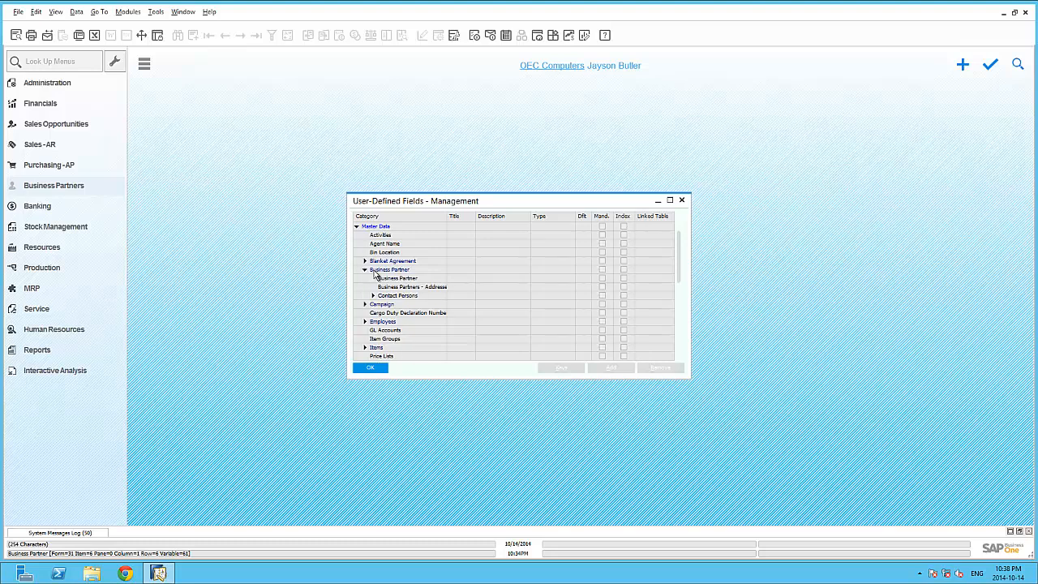
{"action": "left_click", "coordinate": [386, 280]}
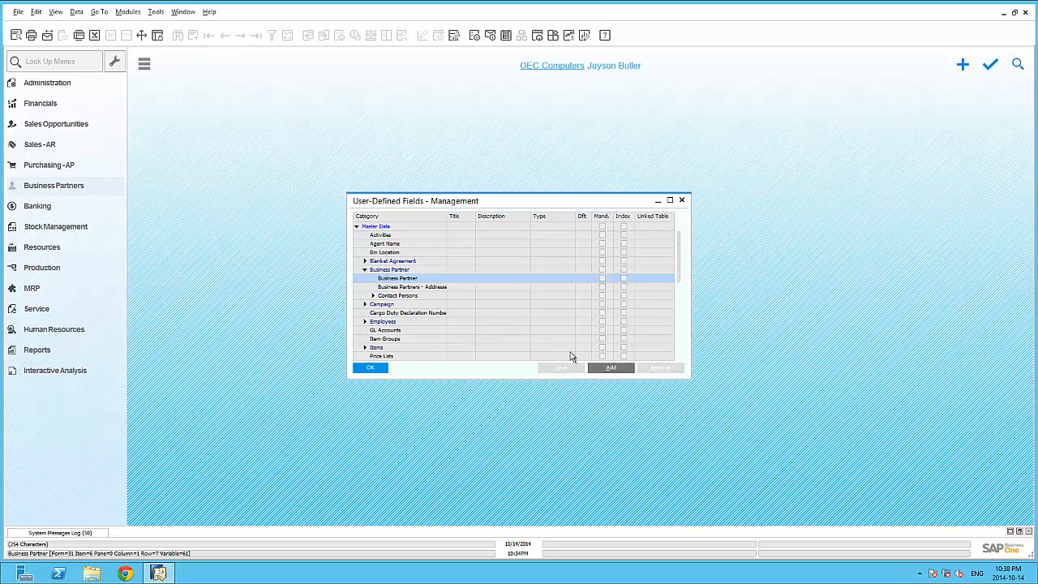
{"action": "left_click", "coordinate": [612, 369]}
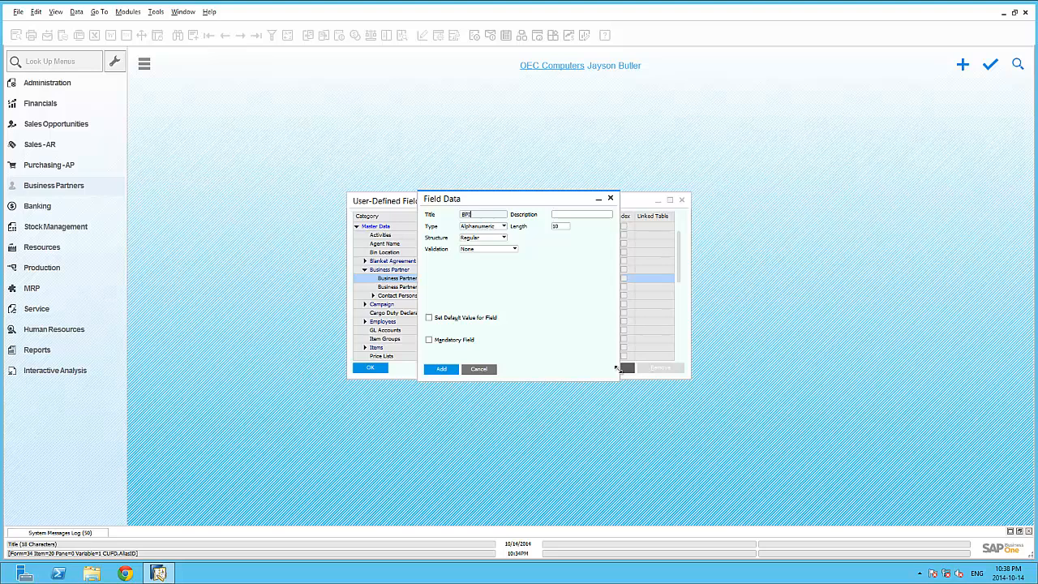
Step: Define the field with title BPIdCode, description "BP ID Code", type Alphanumeric and length 10
{"action": "type", "text": "de"}
{"action": "key", "text": "Tab"}
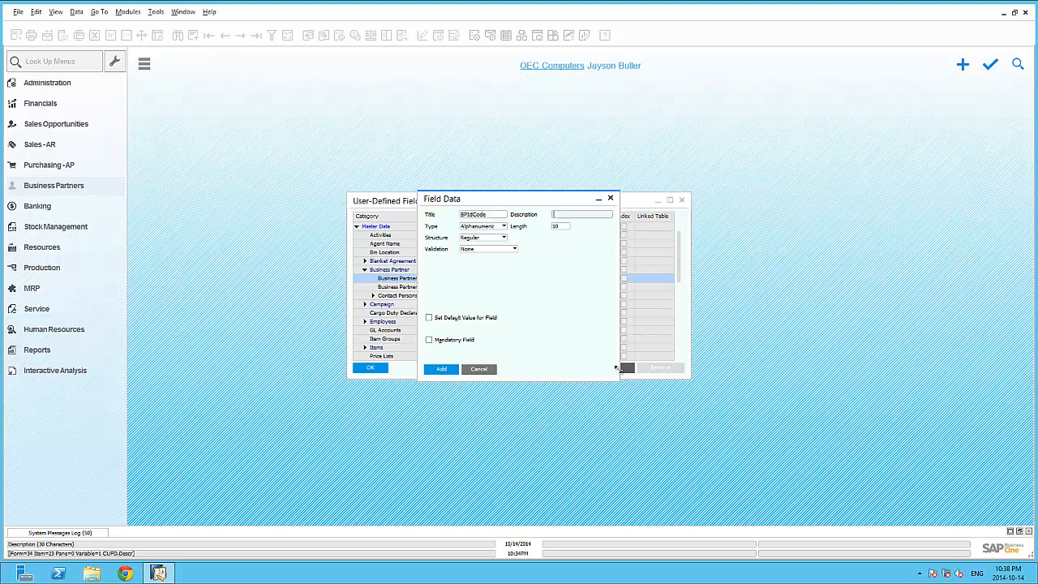
{"action": "type", "text": "BP ID COde"}
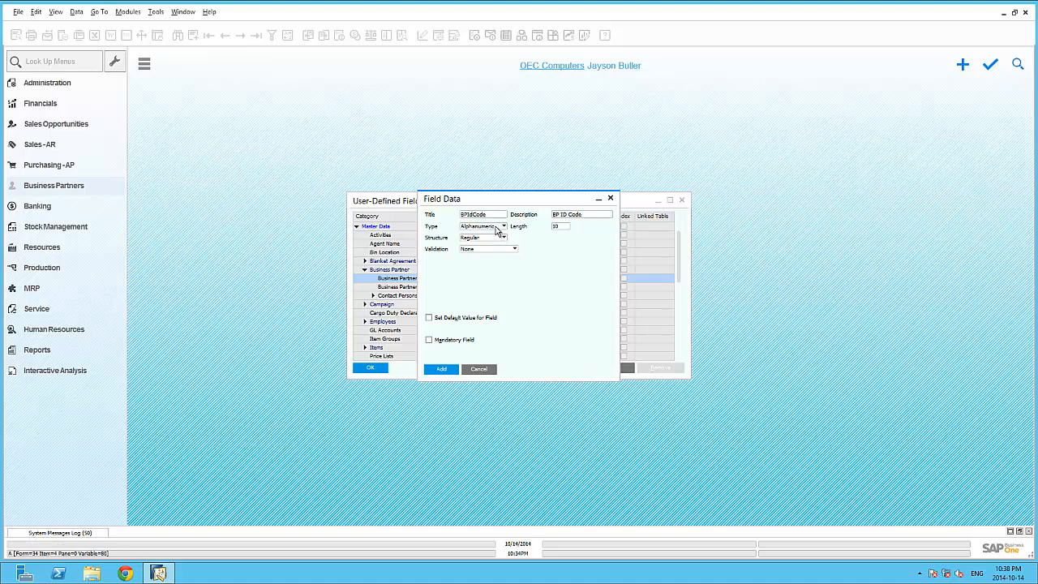
{"action": "left_click", "coordinate": [497, 231]}
{"action": "left_click", "coordinate": [486, 234]}
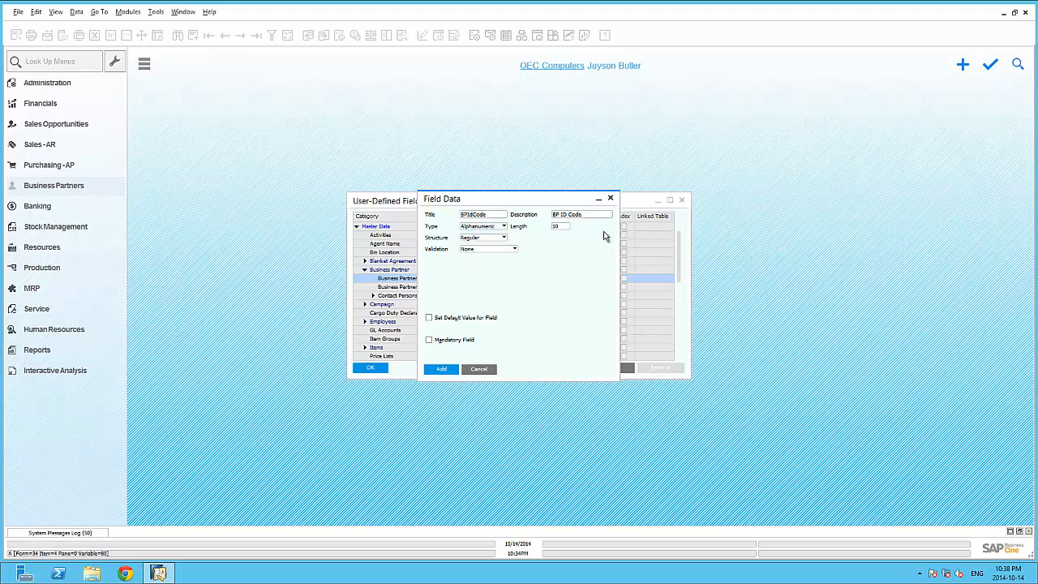
{"action": "double_click", "coordinate": [568, 227]}
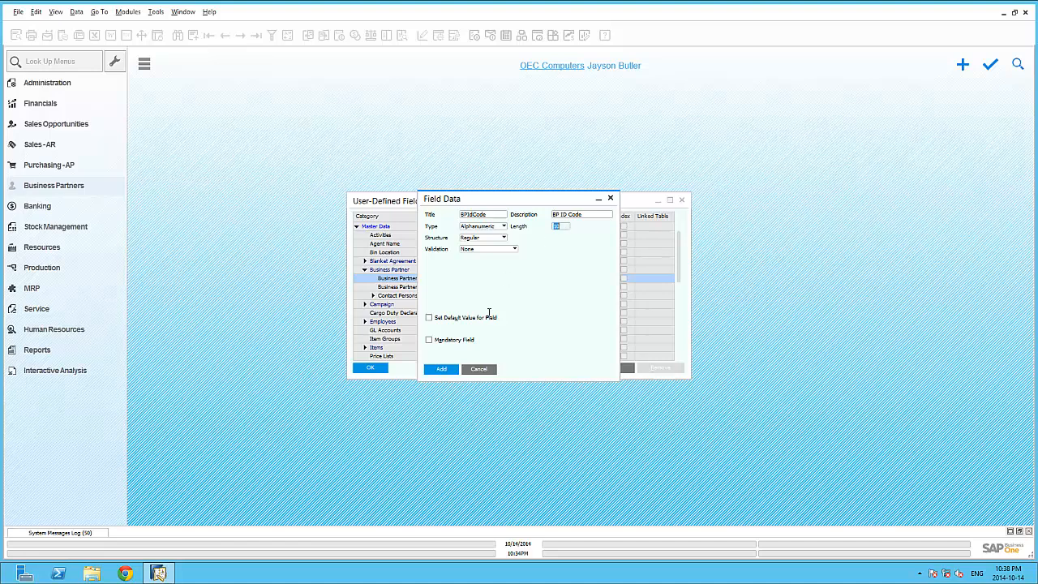
Step: Add the BPIdCode field, agree to the database structure change, and close User-Defined Fields Management
{"action": "left_click", "coordinate": [451, 372]}
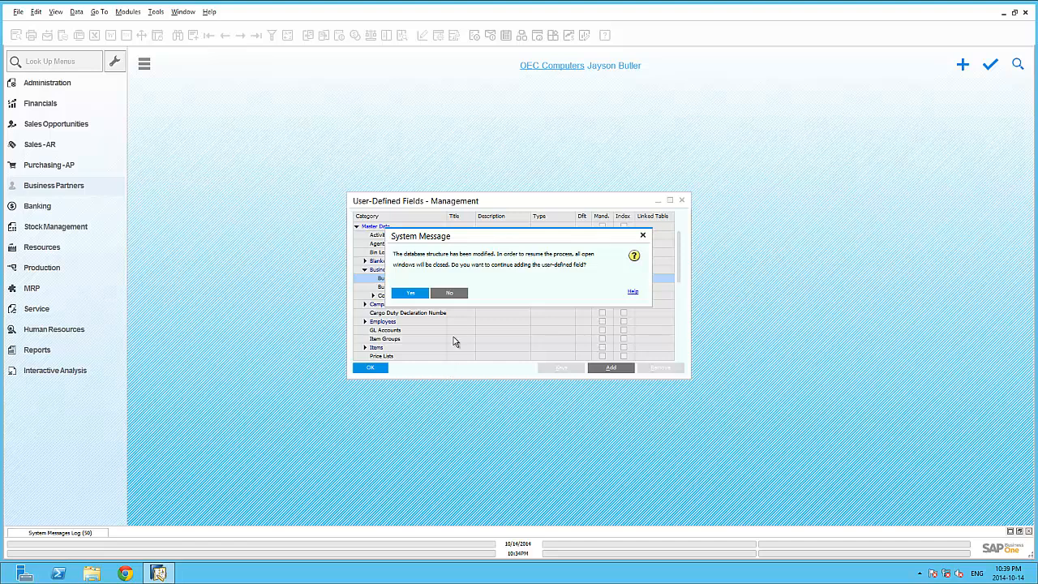
{"action": "left_click", "coordinate": [420, 297]}
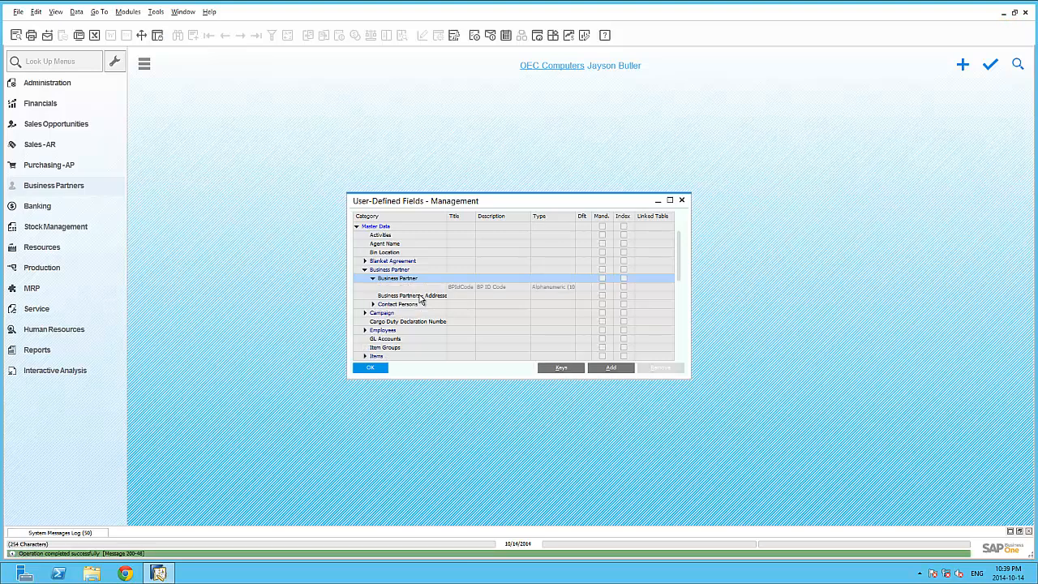
{"action": "left_click", "coordinate": [370, 367]}
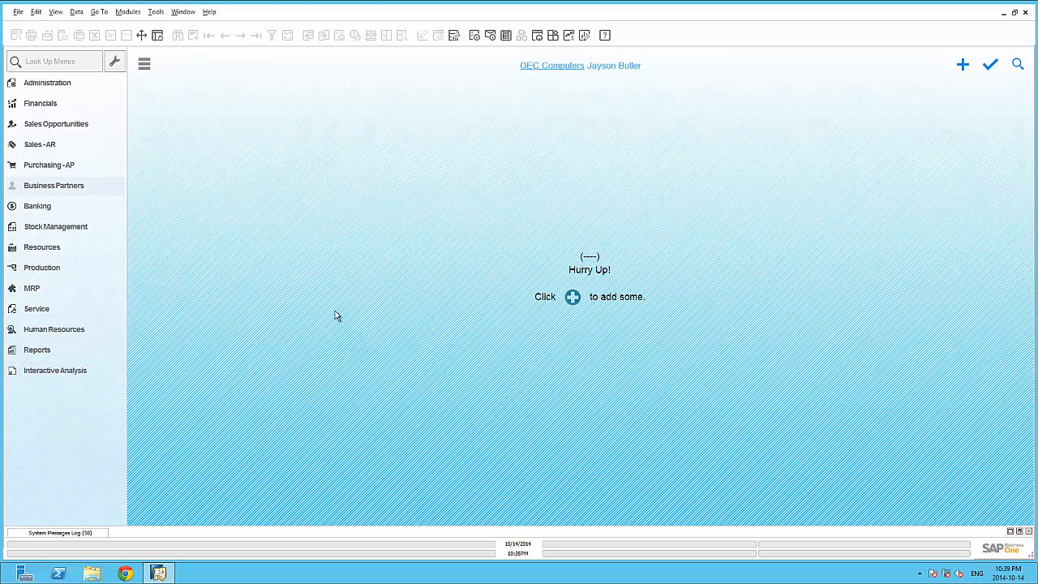
Step: Open Business Partner Master Data from the Business Partners module
{"action": "left_click", "coordinate": [100, 189]}
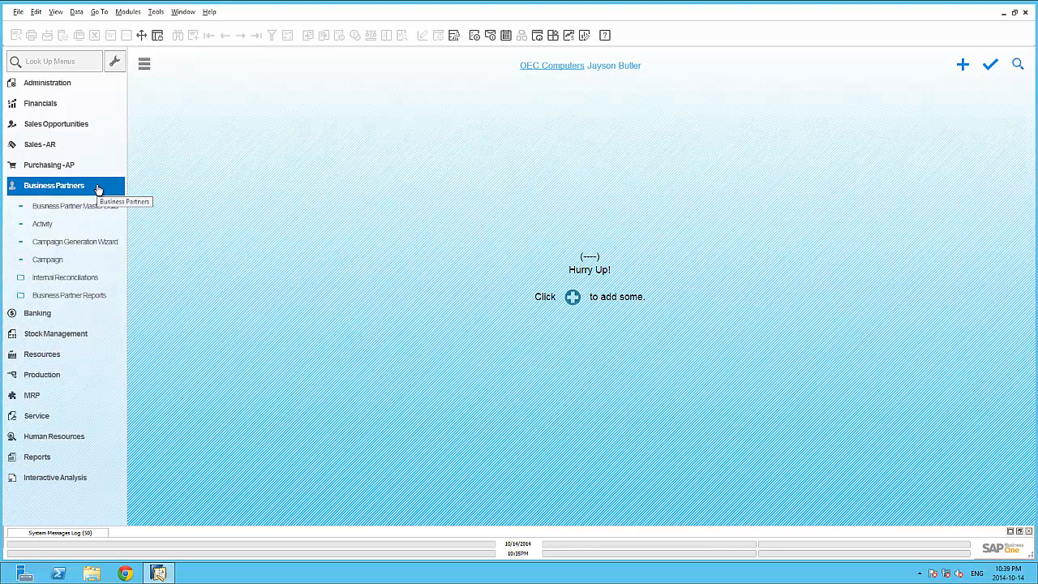
{"action": "left_click", "coordinate": [93, 206]}
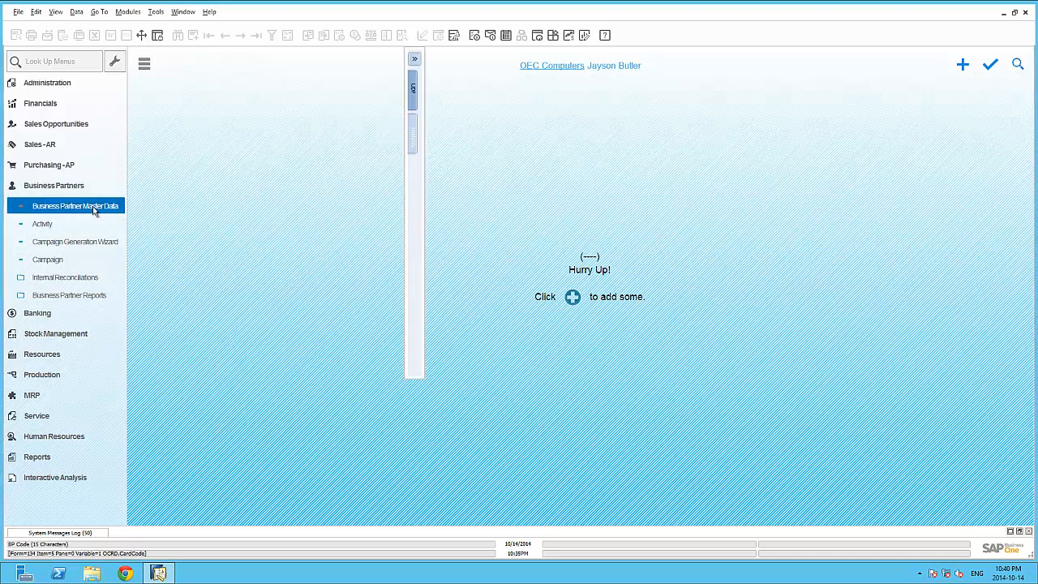
Step: Expand the user-defined fields beside Business Partner Master Data and maximize the form
{"action": "left_click", "coordinate": [55, 11]}
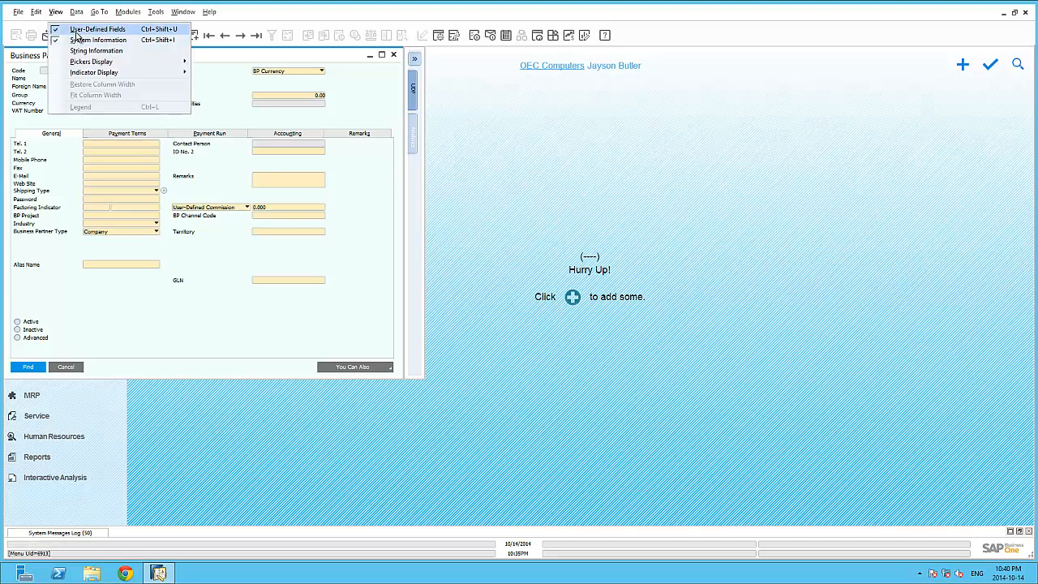
{"action": "left_click", "coordinate": [381, 81]}
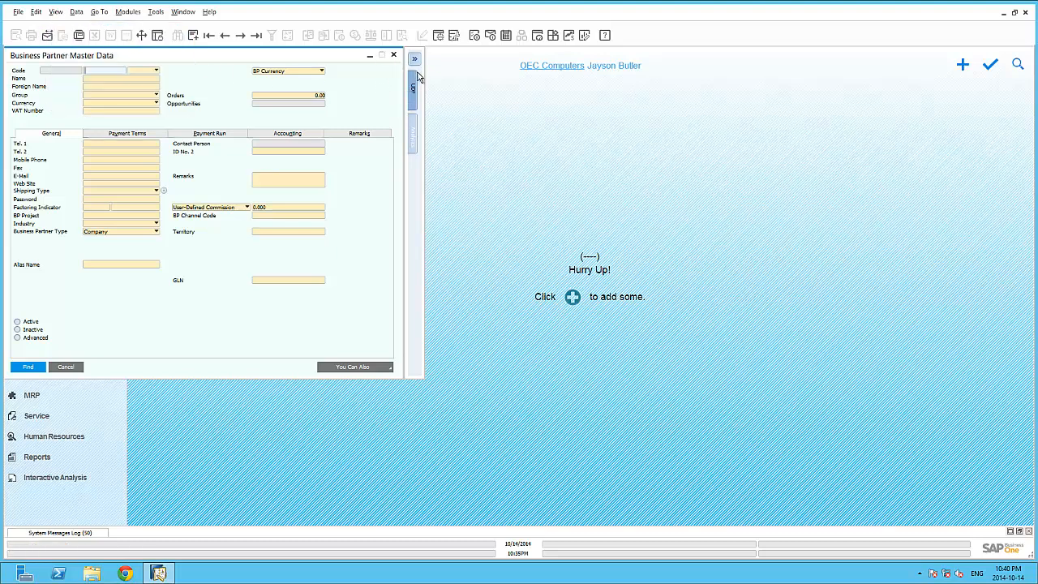
{"action": "left_click", "coordinate": [413, 88]}
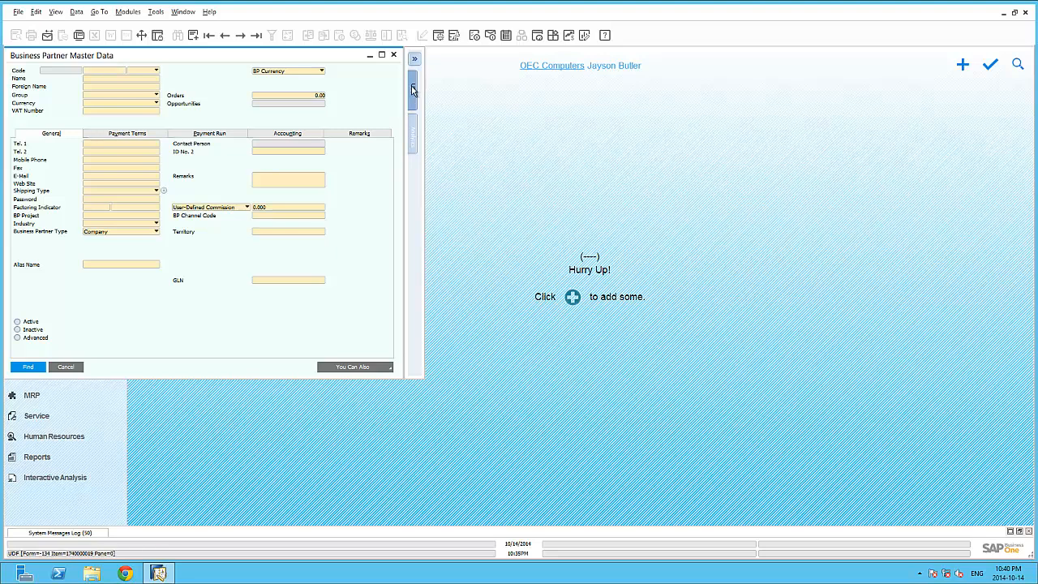
{"action": "left_click", "coordinate": [382, 55]}
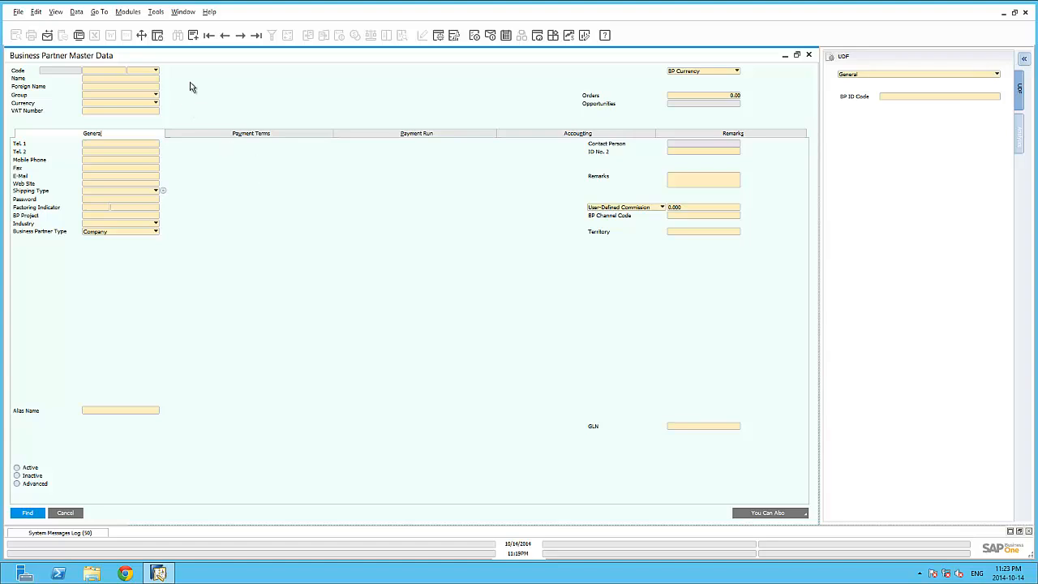
Step: Put the form into UI edit mode and move the BP ID Code field onto the General tab, just below Territory
{"action": "left_click", "coordinate": [156, 12]}
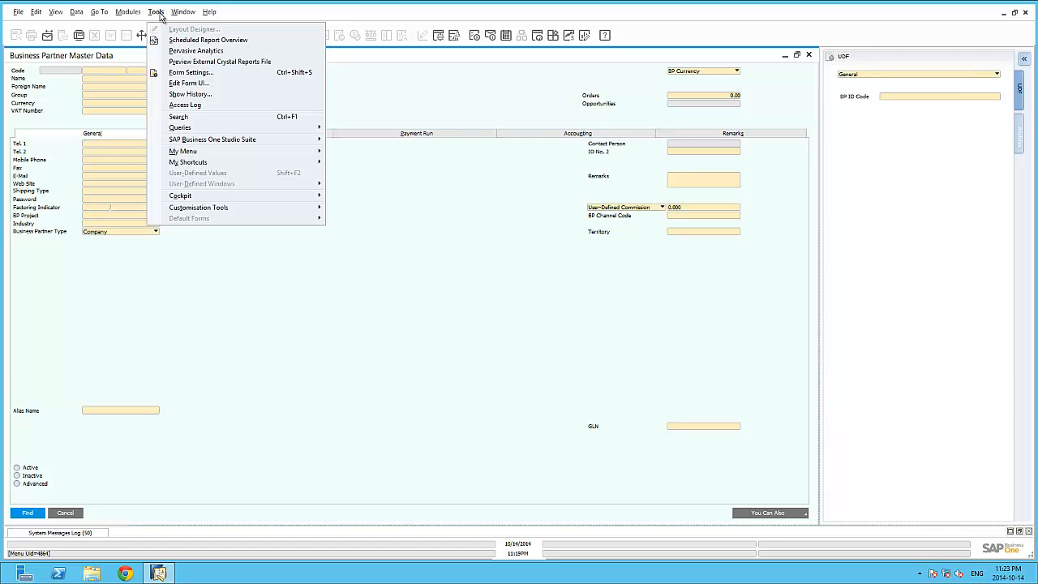
{"action": "left_click", "coordinate": [194, 84]}
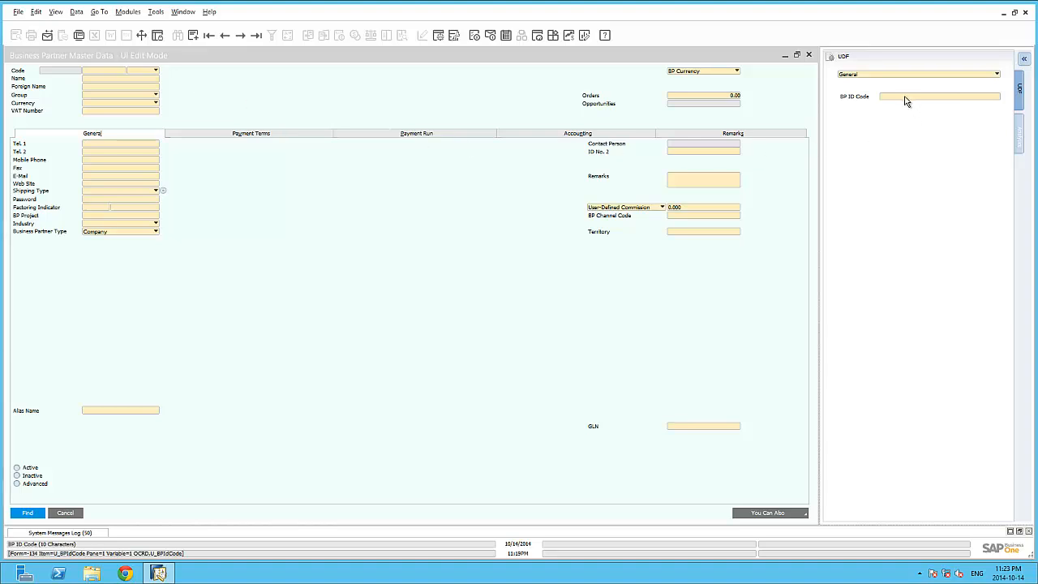
{"action": "left_click_drag", "start_coordinate": [905, 101], "coordinate": [657, 242]}
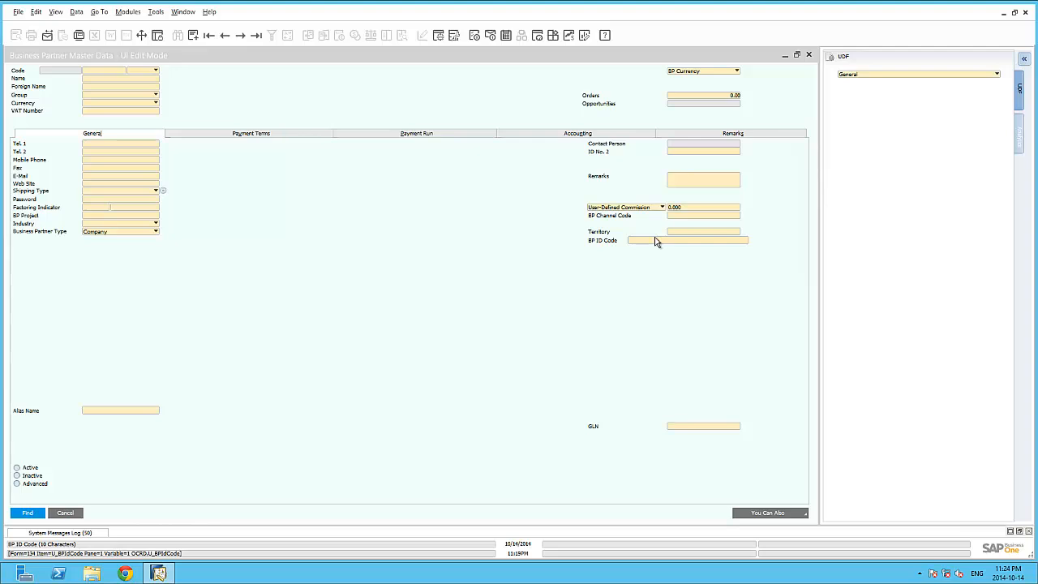
Step: Disable the VAT Number field and hide the Foreign Name and ID No. 2 fields
{"action": "right_click", "coordinate": [135, 115]}
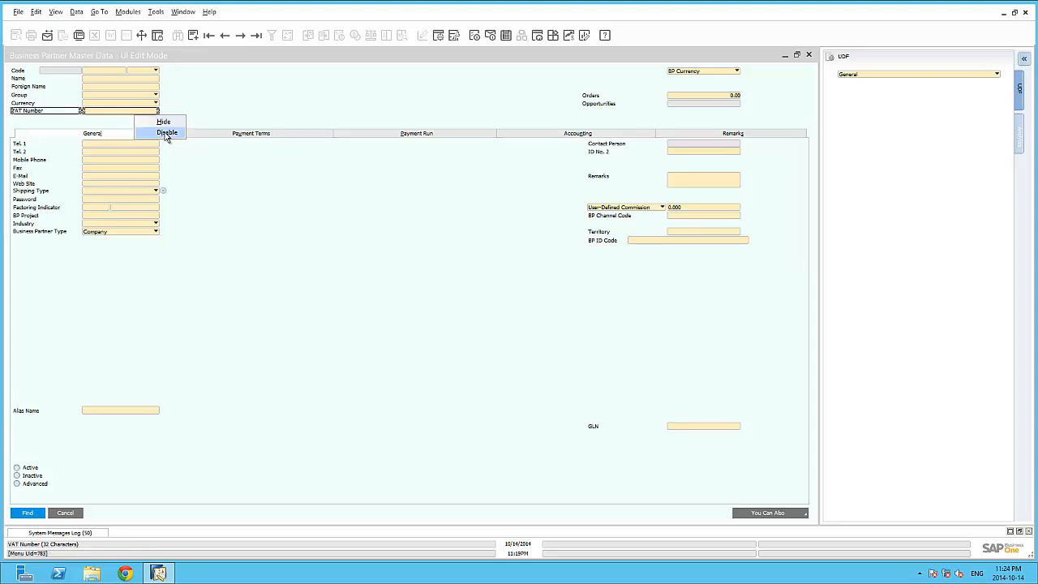
{"action": "left_click", "coordinate": [167, 133]}
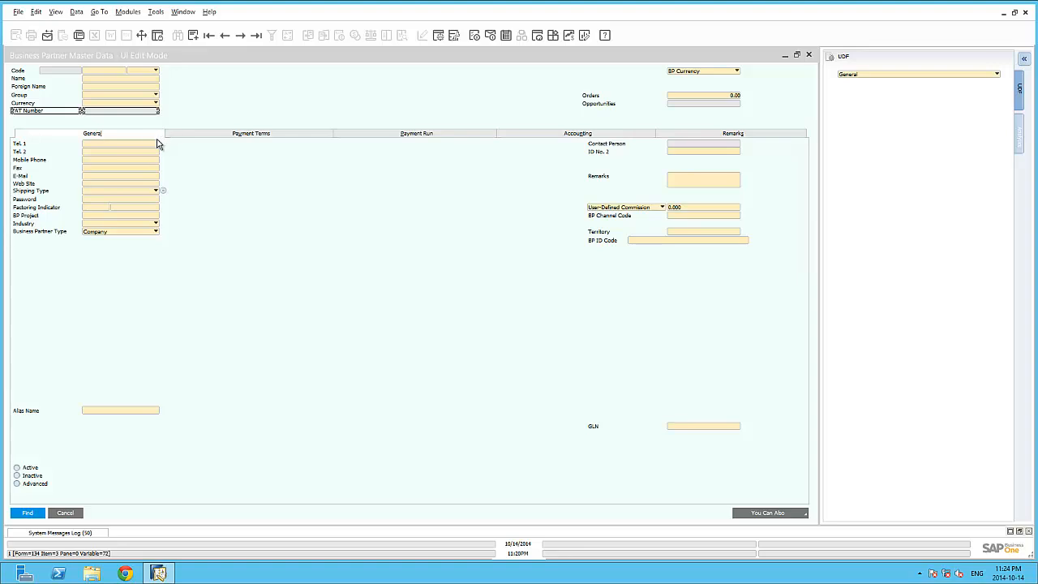
{"action": "right_click", "coordinate": [120, 92]}
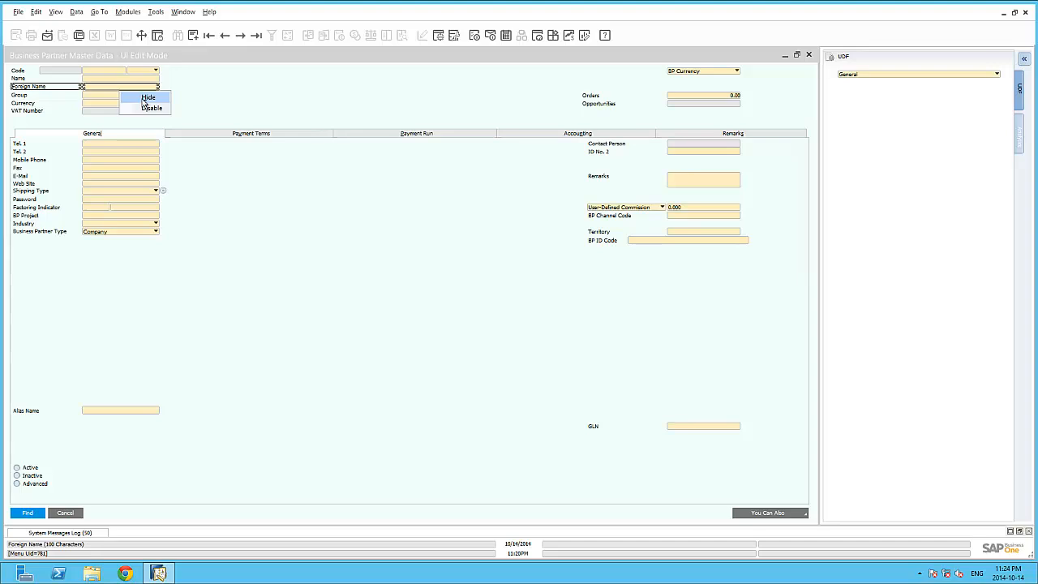
{"action": "left_click", "coordinate": [146, 98]}
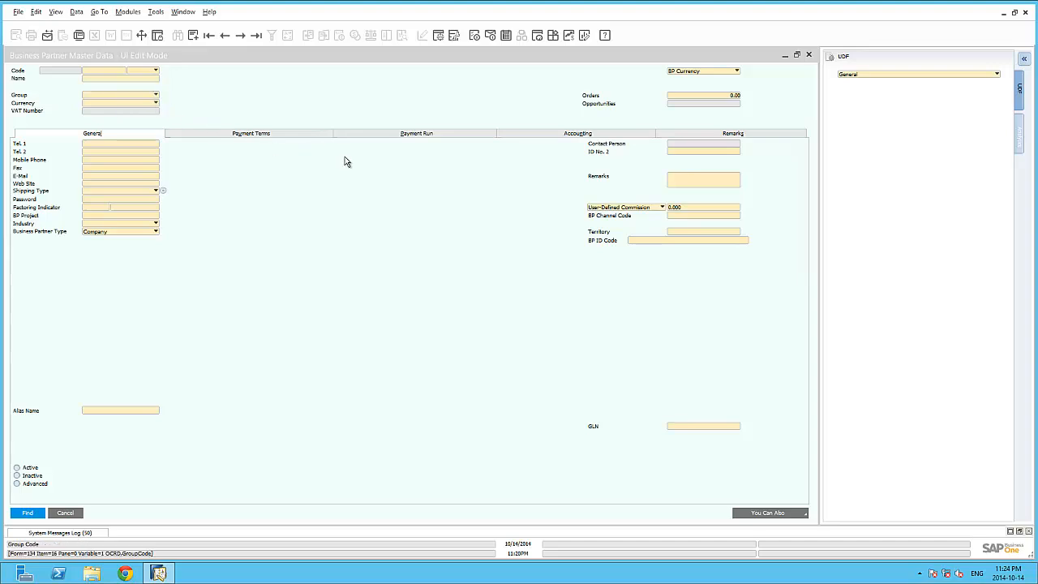
{"action": "right_click", "coordinate": [689, 153]}
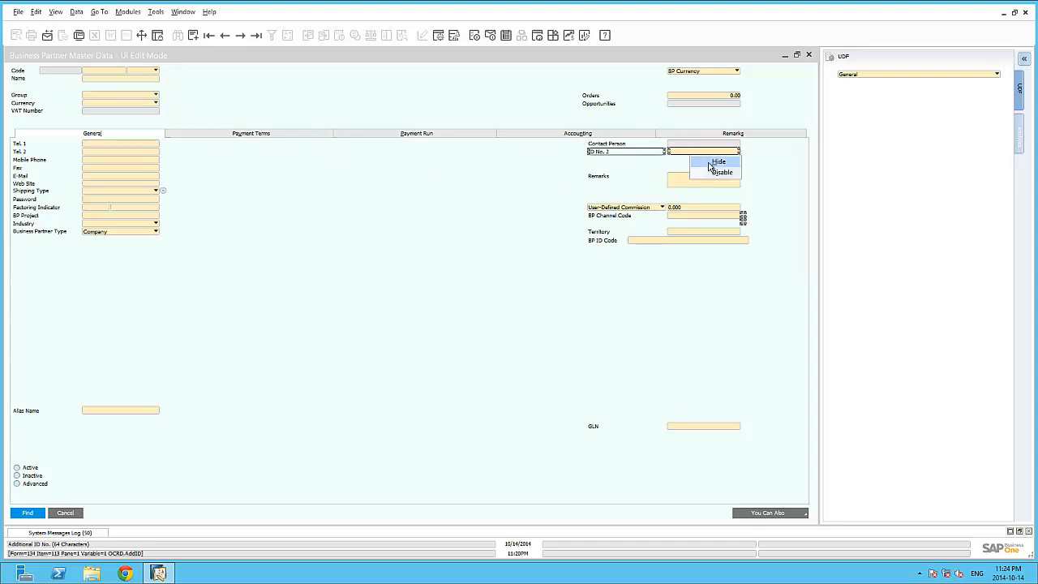
{"action": "left_click", "coordinate": [716, 163]}
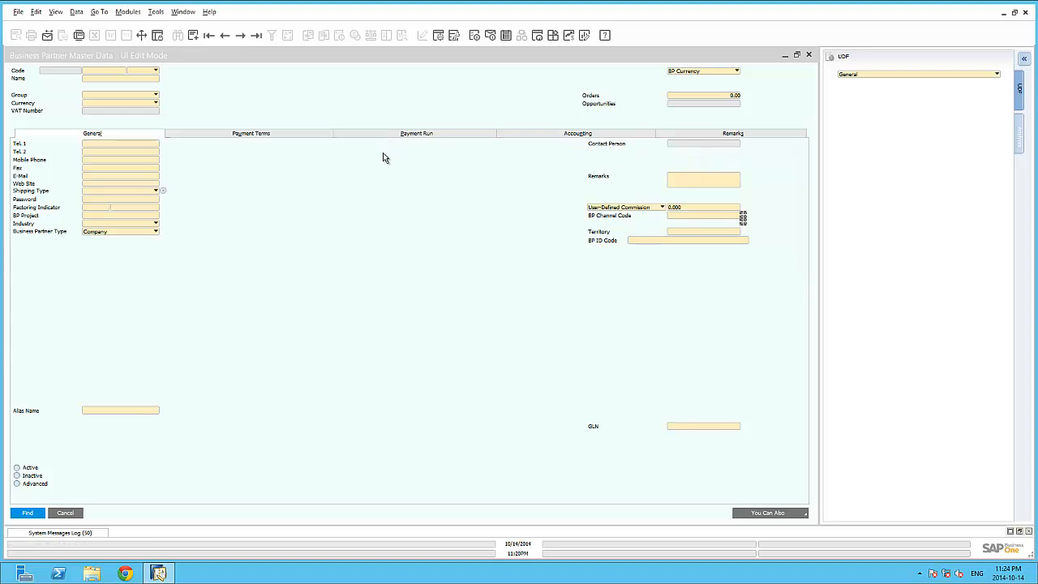
Step: Make the Accounting tab of the form invisible through the UI elements in Form Settings
{"action": "left_click", "coordinate": [438, 37]}
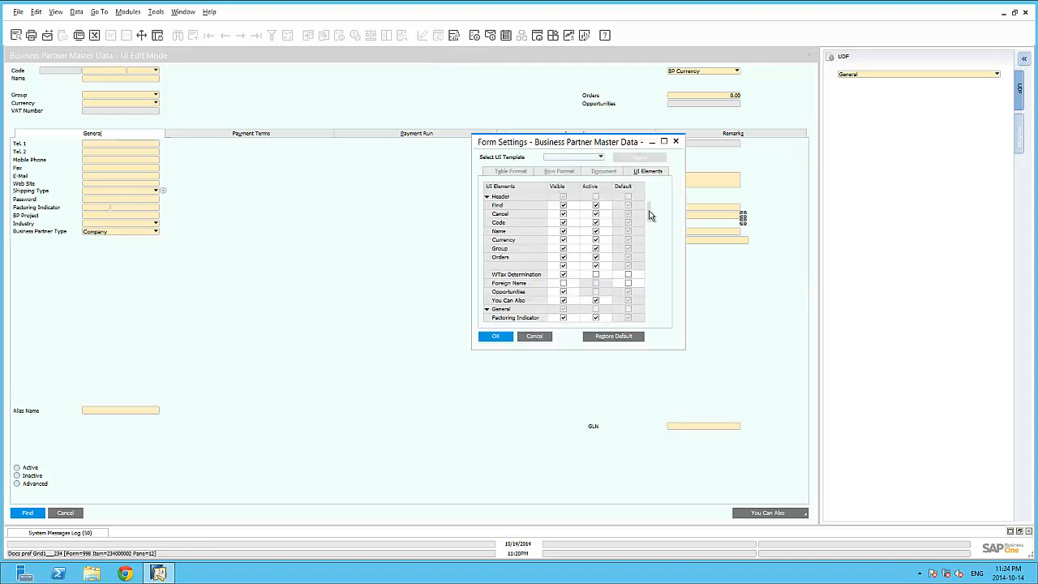
{"action": "left_click_drag", "start_coordinate": [650, 214], "coordinate": [651, 257]}
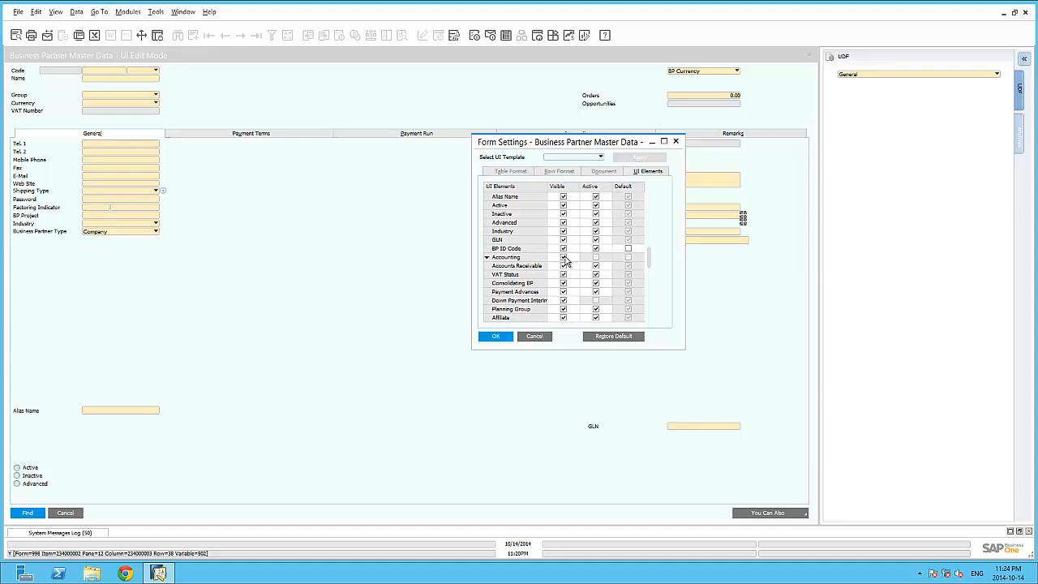
{"action": "left_click", "coordinate": [562, 258]}
{"action": "left_click", "coordinate": [509, 337]}
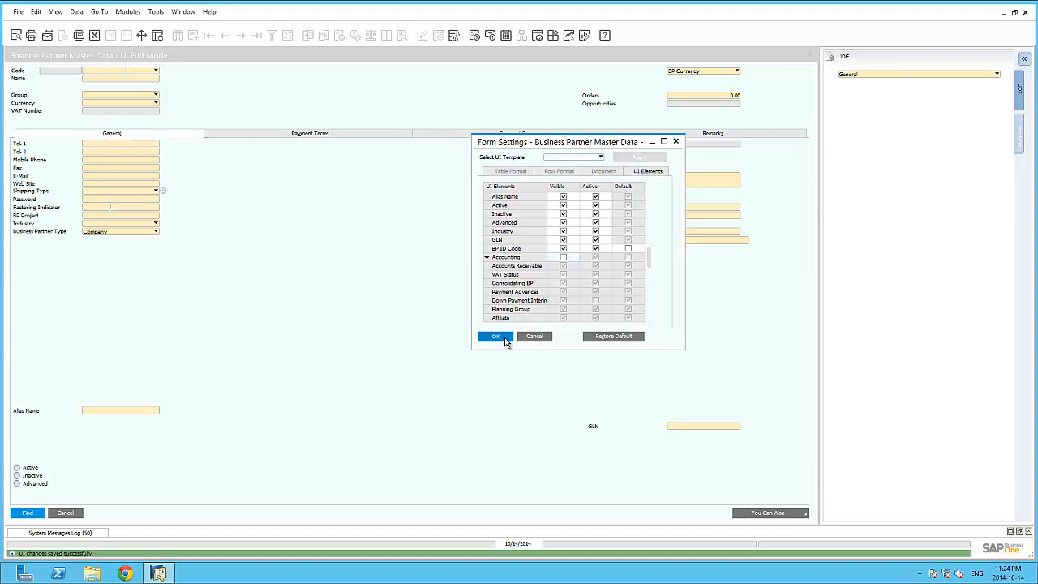
Step: Save the customised Business Partner Master Data layout and leave UI edit mode
{"action": "right_click", "coordinate": [374, 166]}
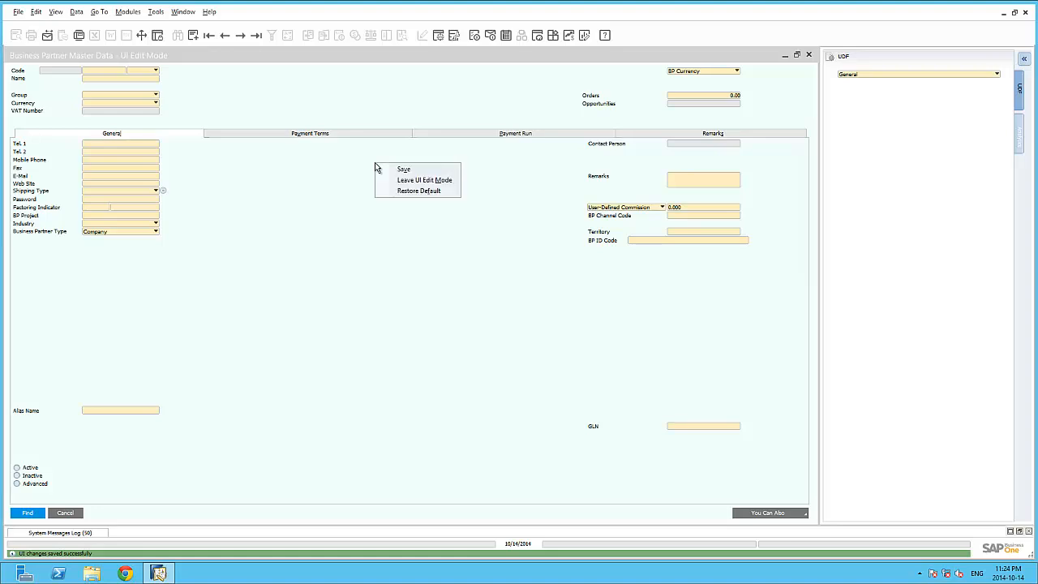
{"action": "left_click", "coordinate": [393, 170]}
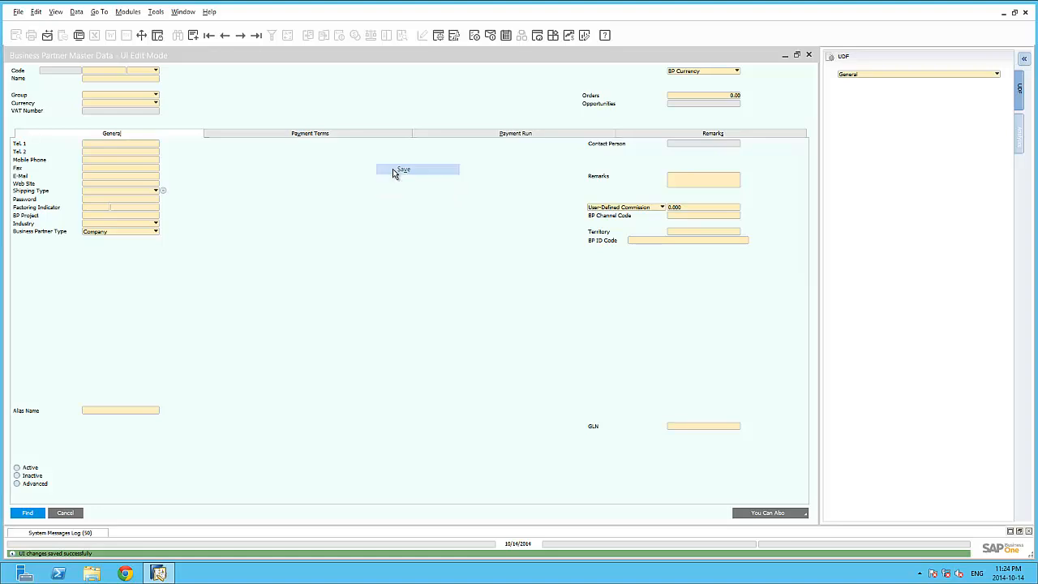
{"action": "right_click", "coordinate": [388, 166]}
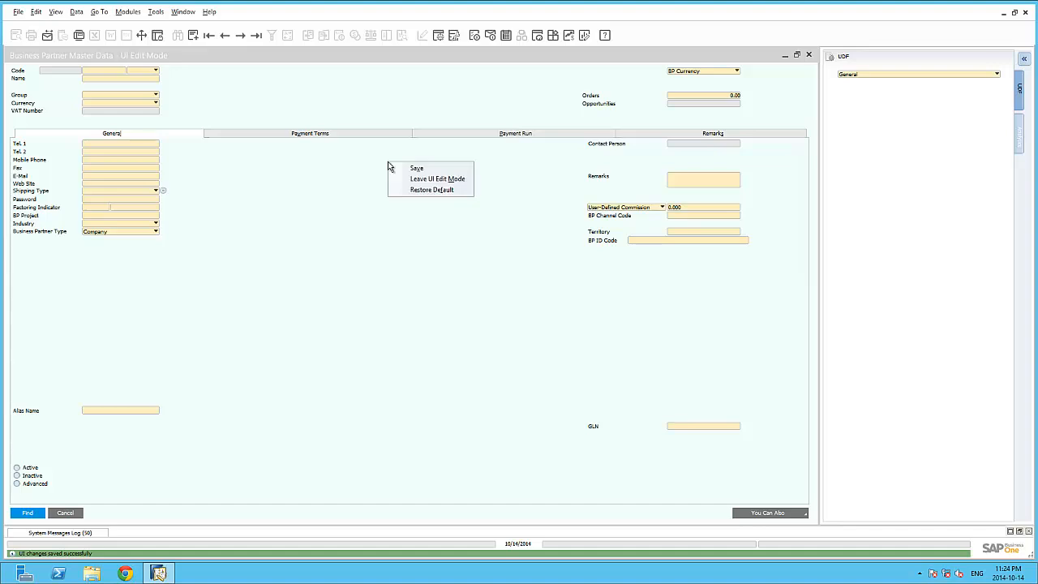
{"action": "left_click", "coordinate": [425, 180]}
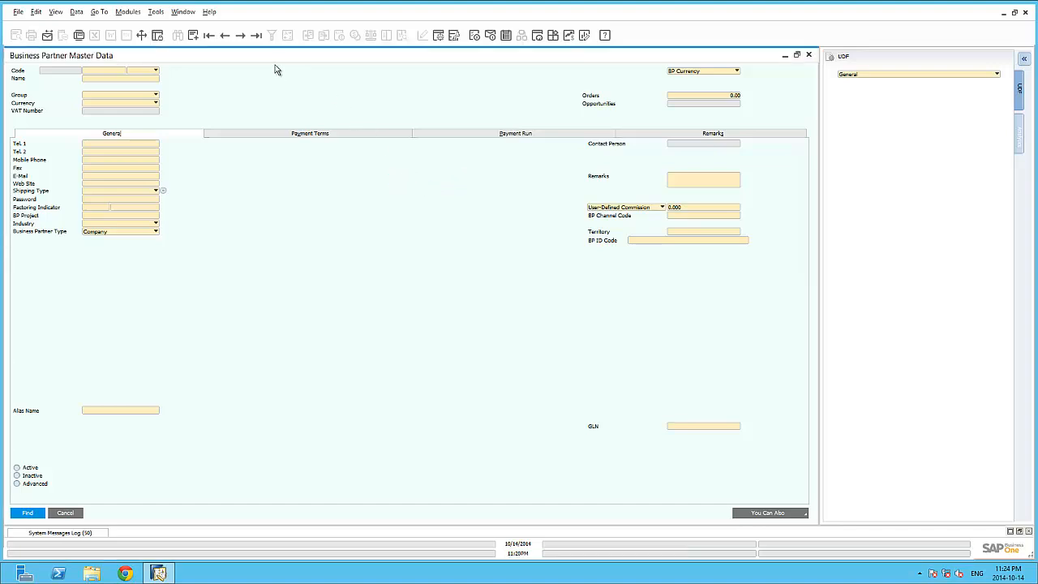
Step: Display the first business partner record, check the disabled VAT Number and relocated BP ID Code fields, and close the form
{"action": "left_click", "coordinate": [210, 36]}
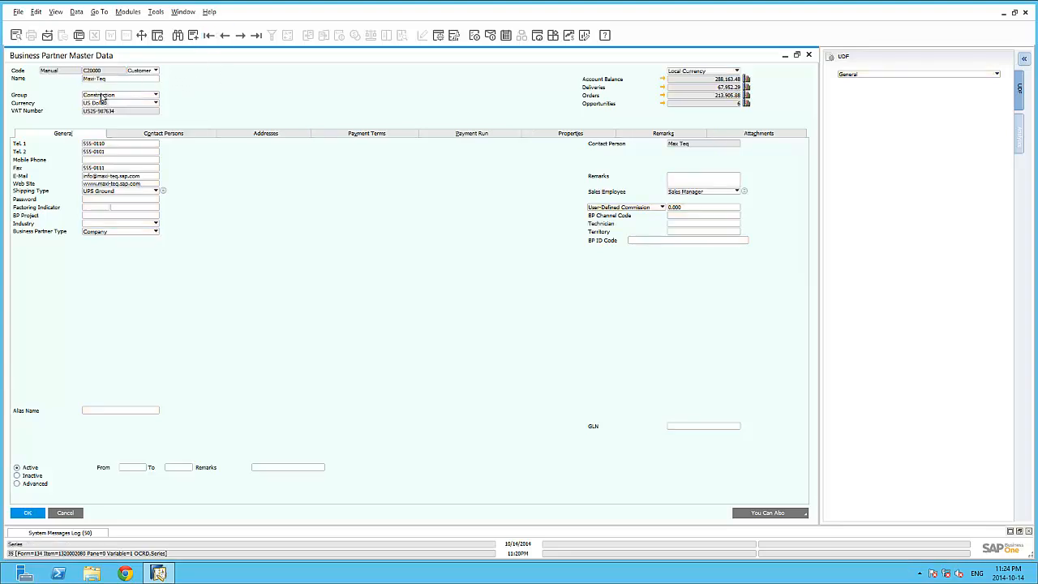
{"action": "mouse_move", "coordinate": [95, 112]}
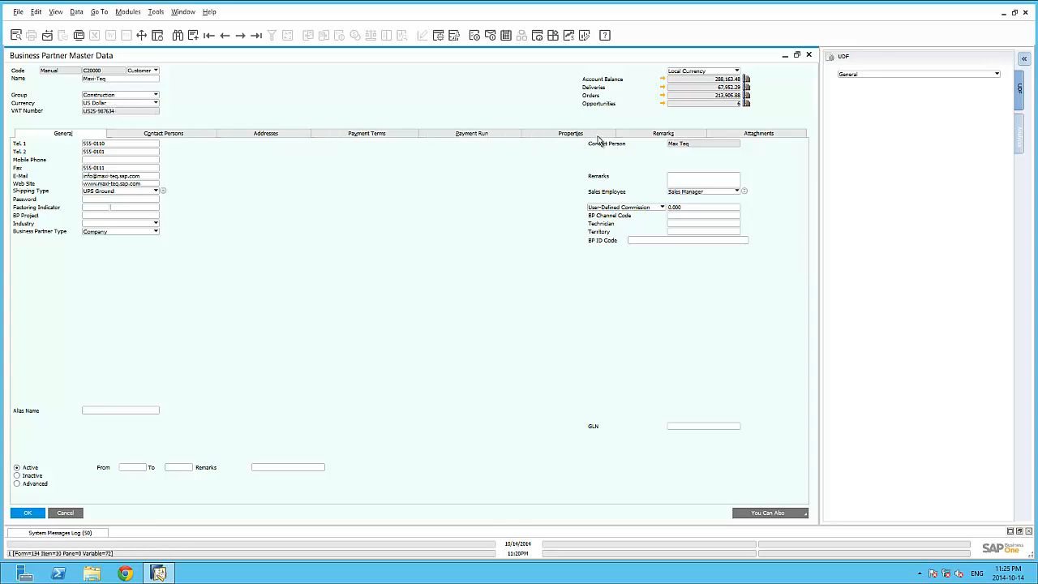
{"action": "mouse_move", "coordinate": [648, 241]}
{"action": "left_click", "coordinate": [809, 57]}
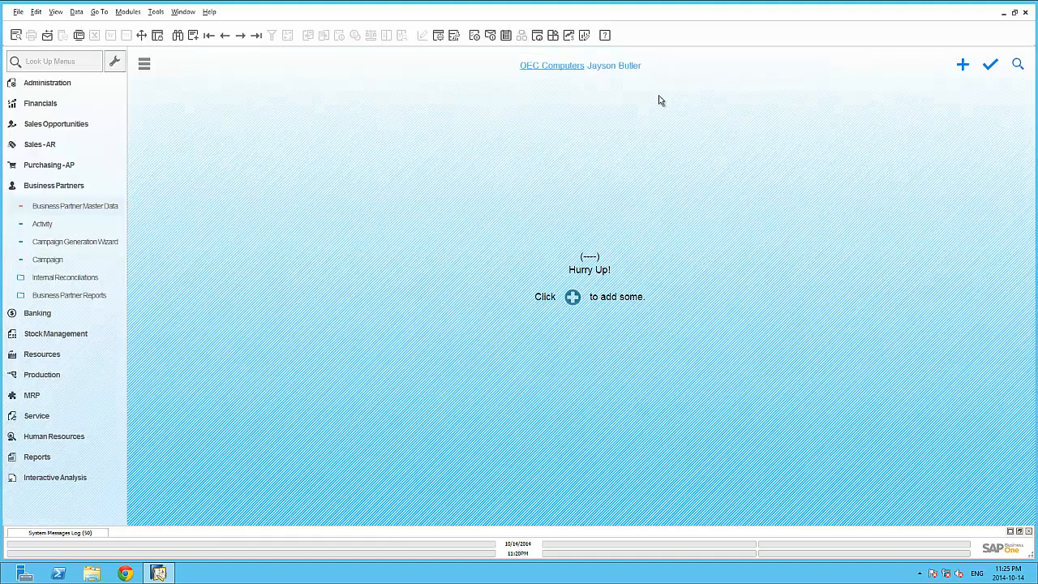
Step: Open the UI Configuration Template utility under Administration and view the users assigned to the MyUI template
{"action": "left_click", "coordinate": [82, 84]}
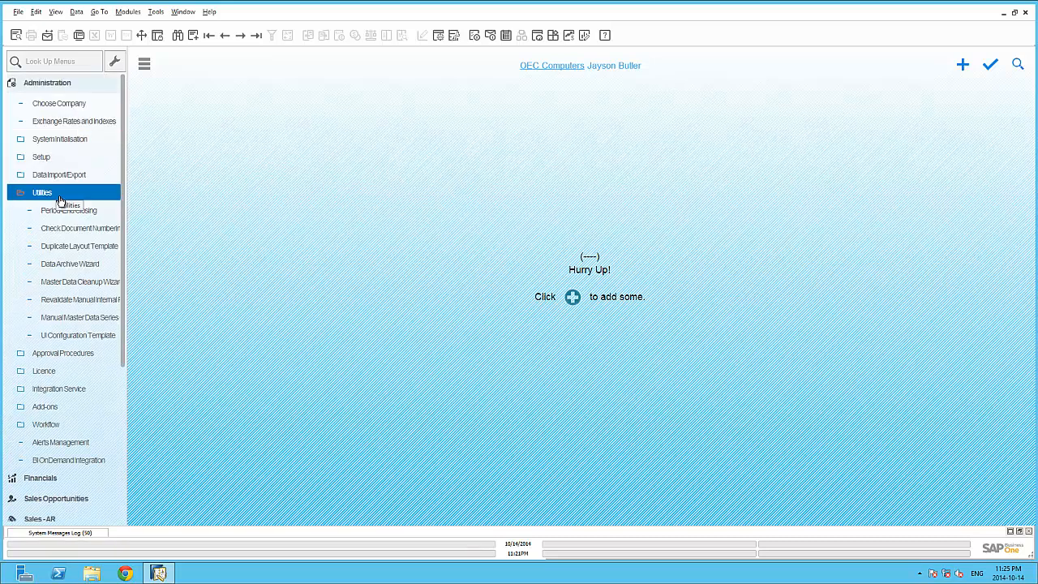
{"action": "left_click", "coordinate": [87, 336]}
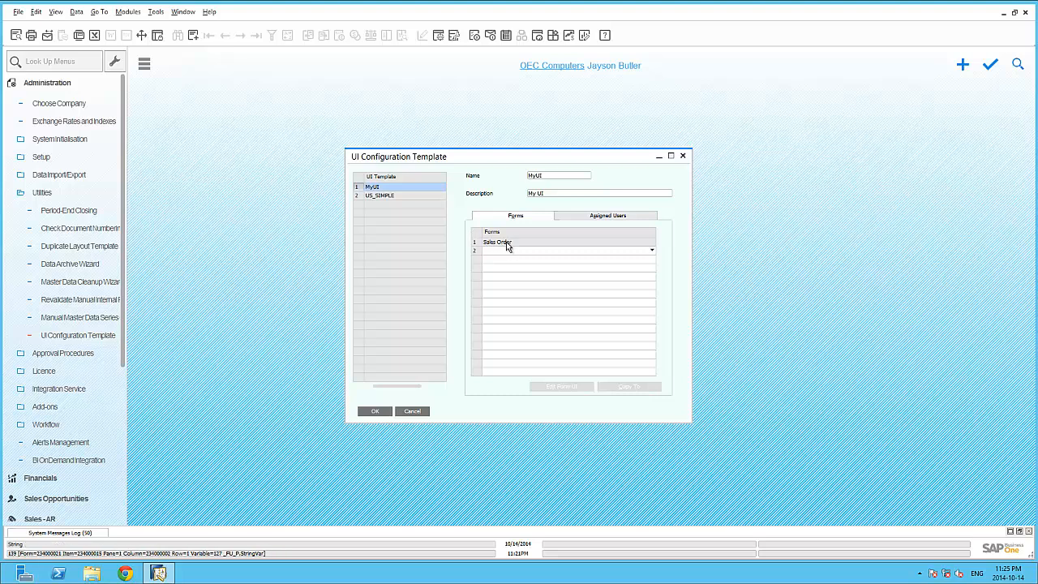
{"action": "left_click", "coordinate": [606, 217]}
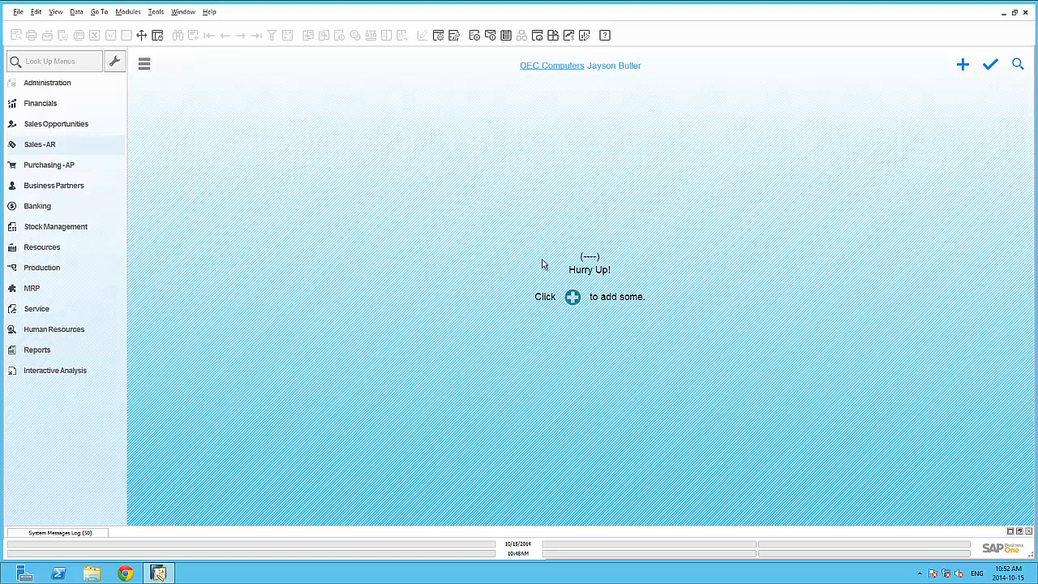
Step: Open a new AR Invoice from the Sales - AR module
{"action": "left_click", "coordinate": [76, 152]}
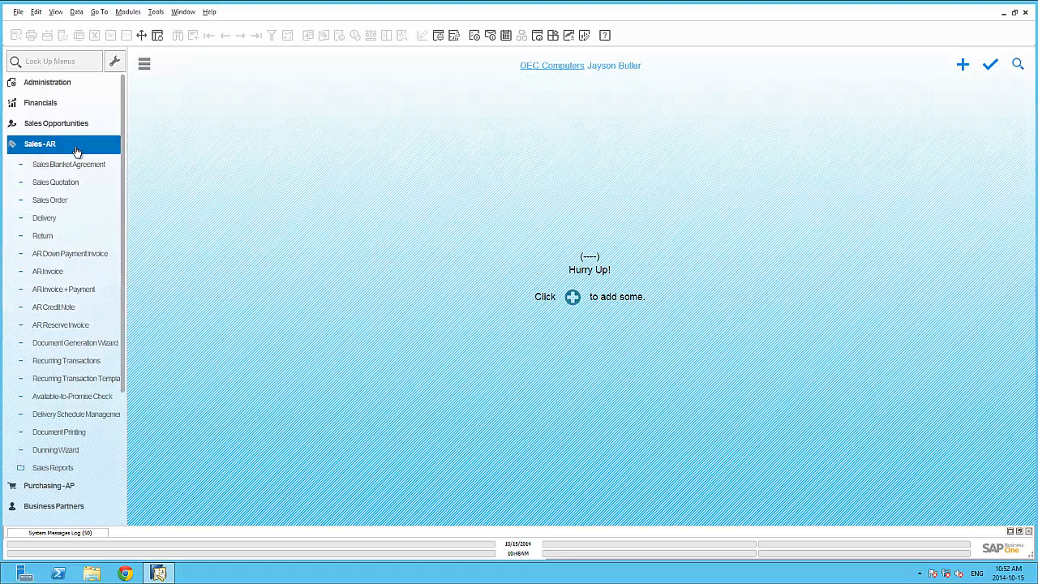
{"action": "scroll", "coordinate": [76, 151], "scroll_direction": "down", "scroll_amount": 1}
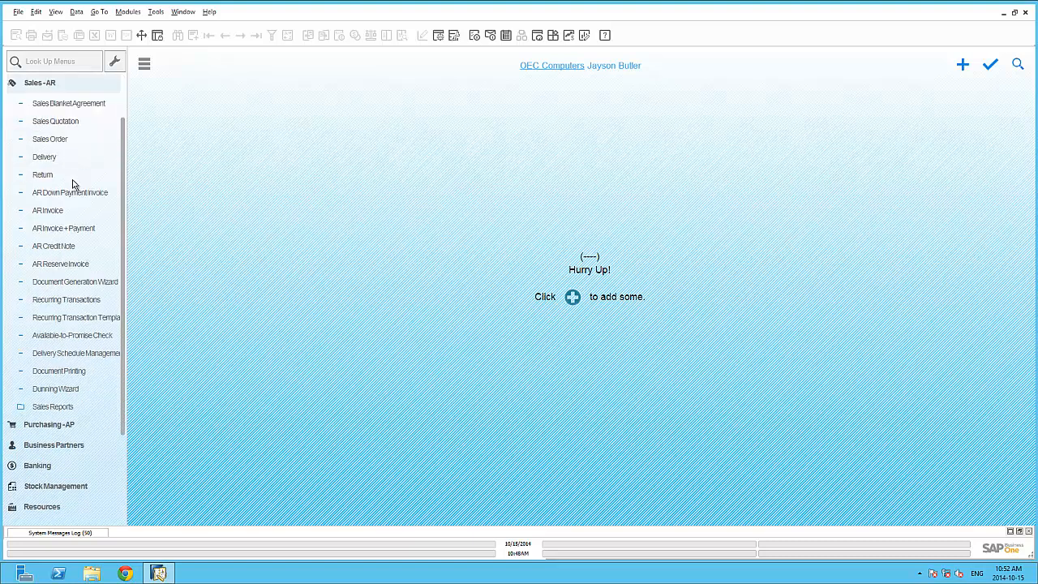
{"action": "left_click", "coordinate": [74, 210]}
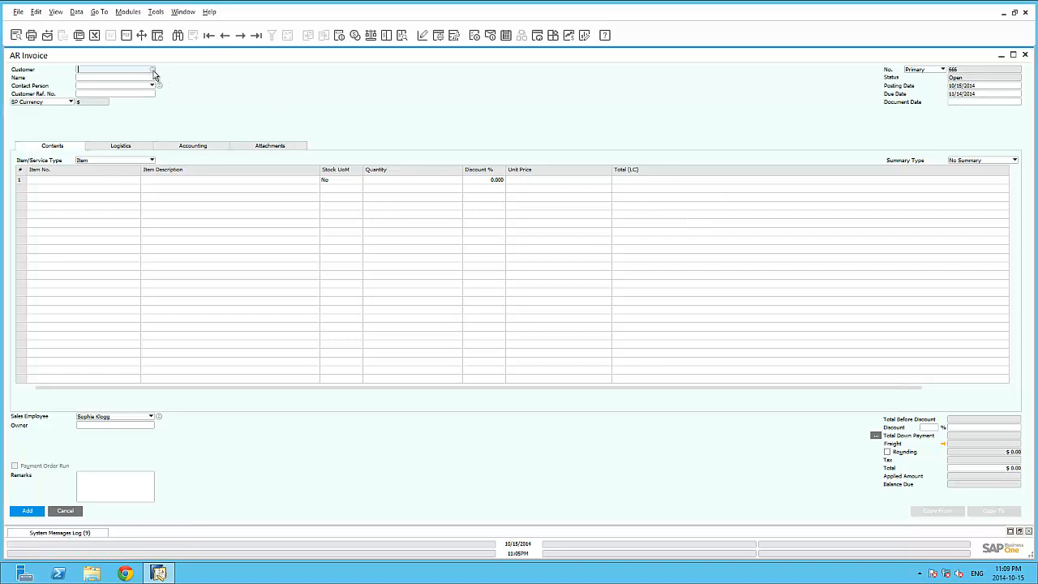
Step: Choose Earthshaker Corporation as the invoice customer, examine the Document Date field, and cancel the invoice
{"action": "left_click", "coordinate": [153, 70]}
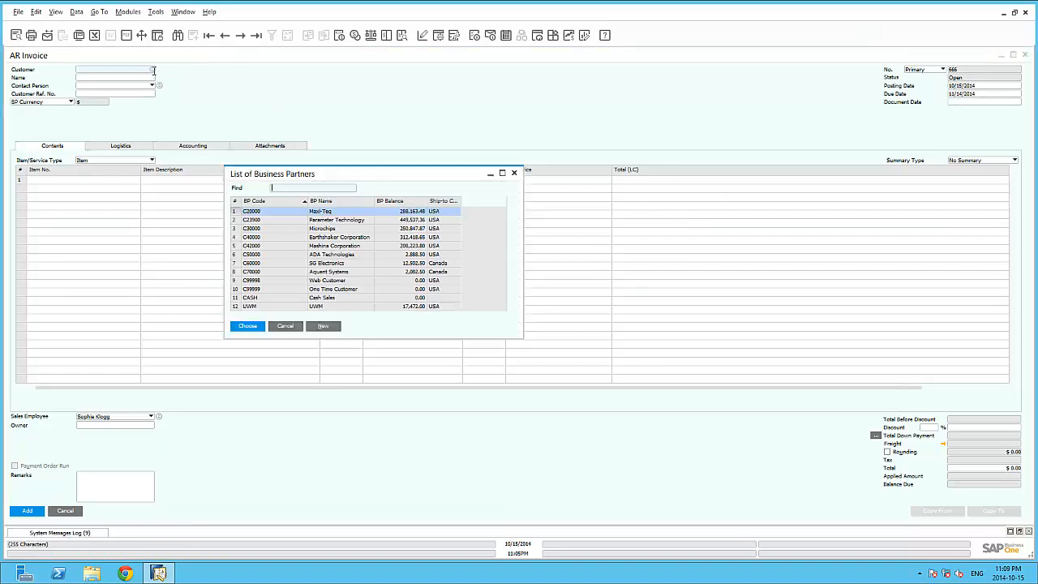
{"action": "left_click", "coordinate": [282, 238]}
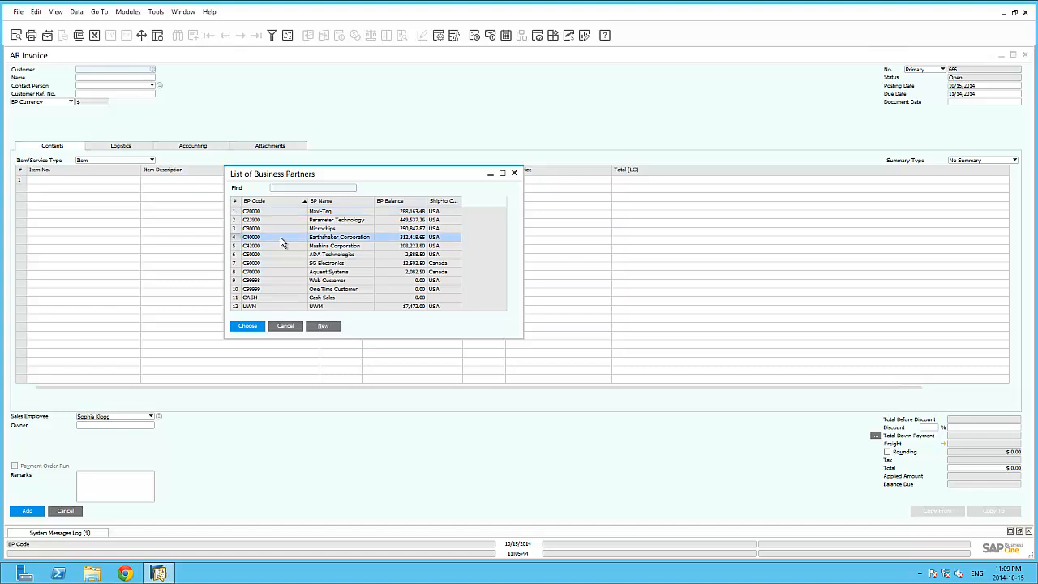
{"action": "left_click", "coordinate": [256, 327]}
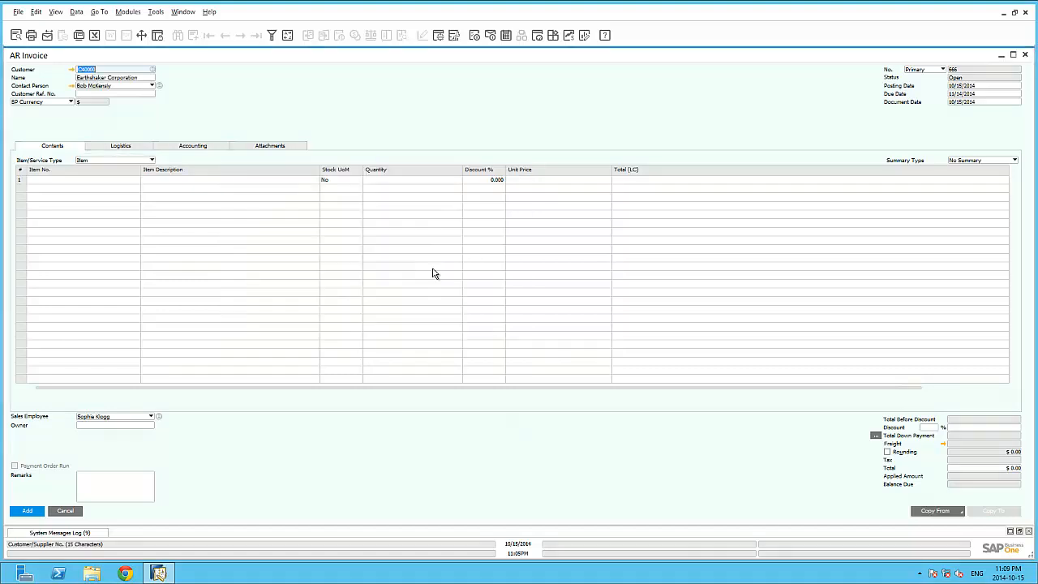
{"action": "left_click", "coordinate": [978, 102]}
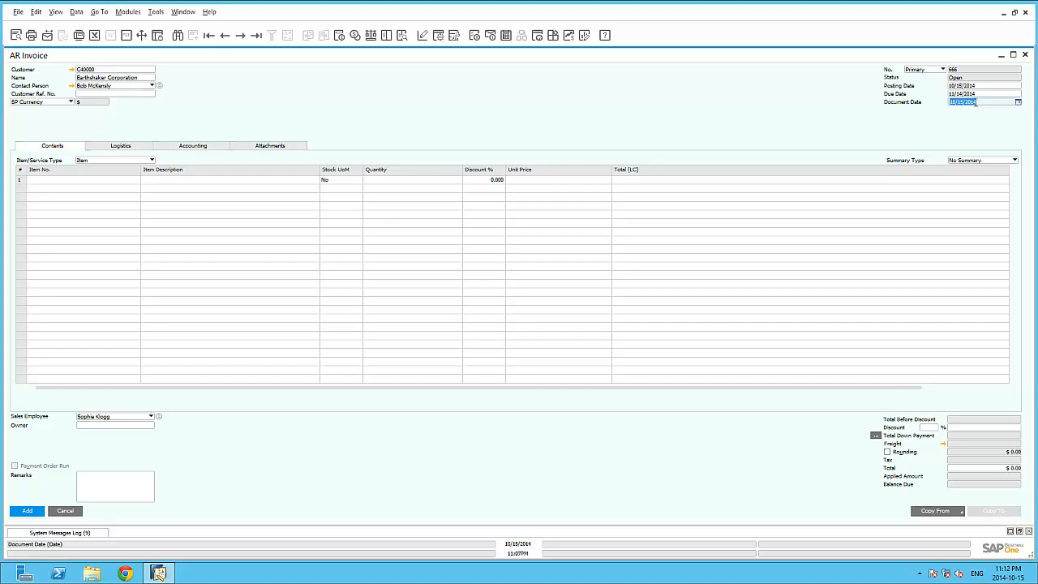
{"action": "left_click", "coordinate": [69, 511]}
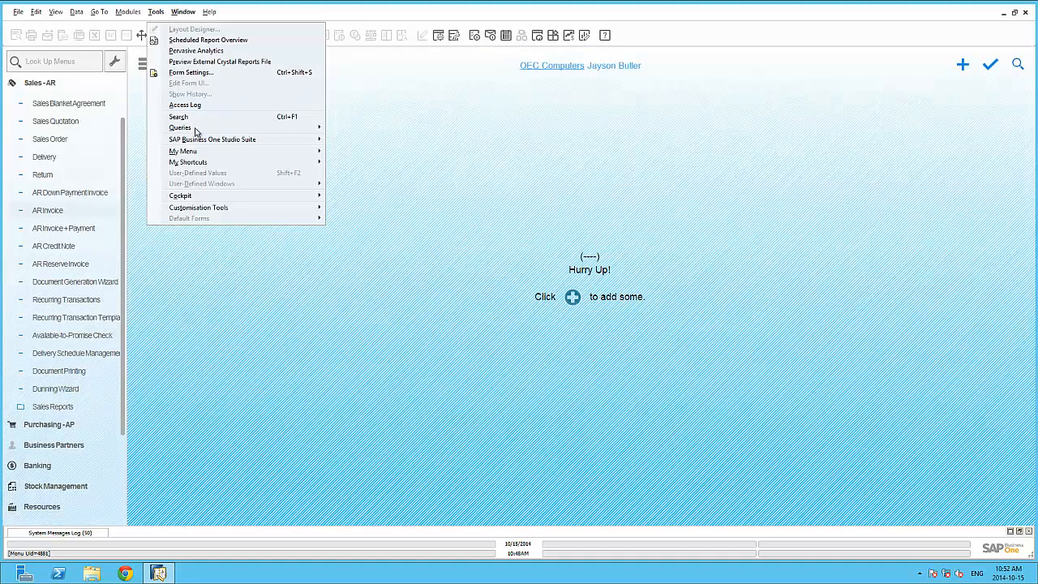
Step: Open the Blank Date query from the FMS category in Query Manager, examine its SQL statement, and close both windows
{"action": "mouse_move", "coordinate": [194, 129]}
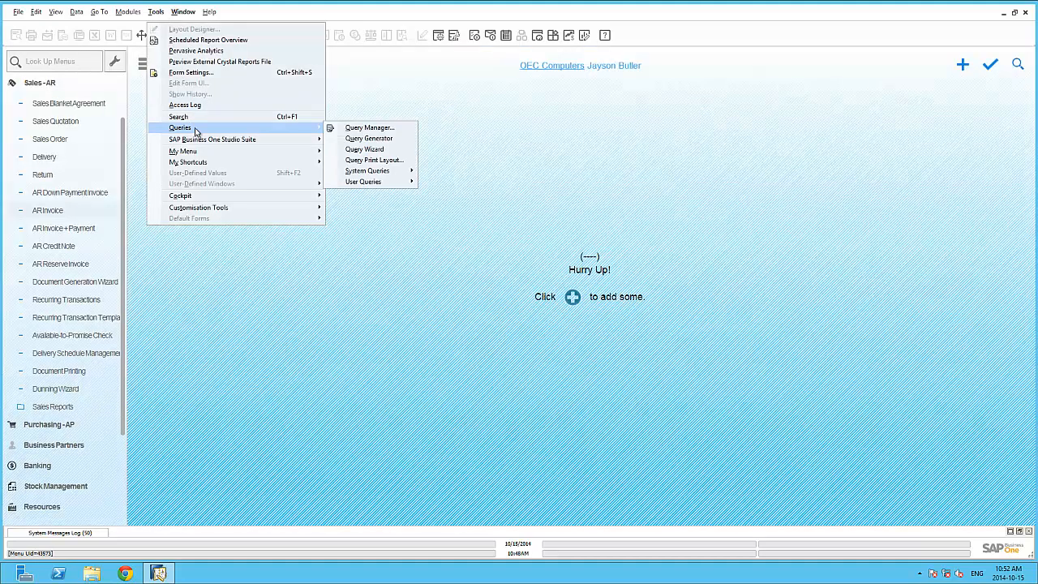
{"action": "left_click", "coordinate": [357, 128]}
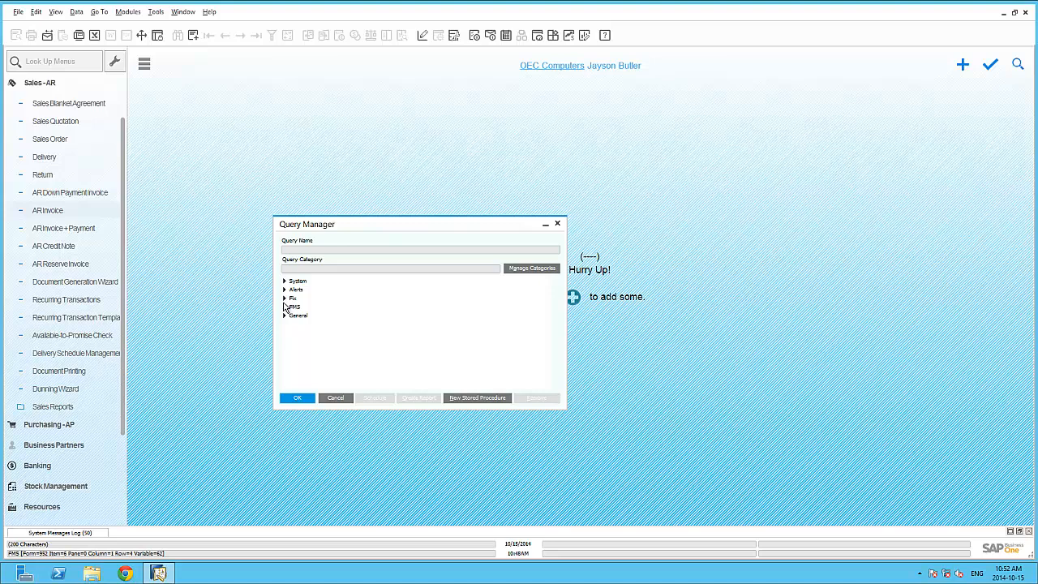
{"action": "left_click", "coordinate": [284, 308]}
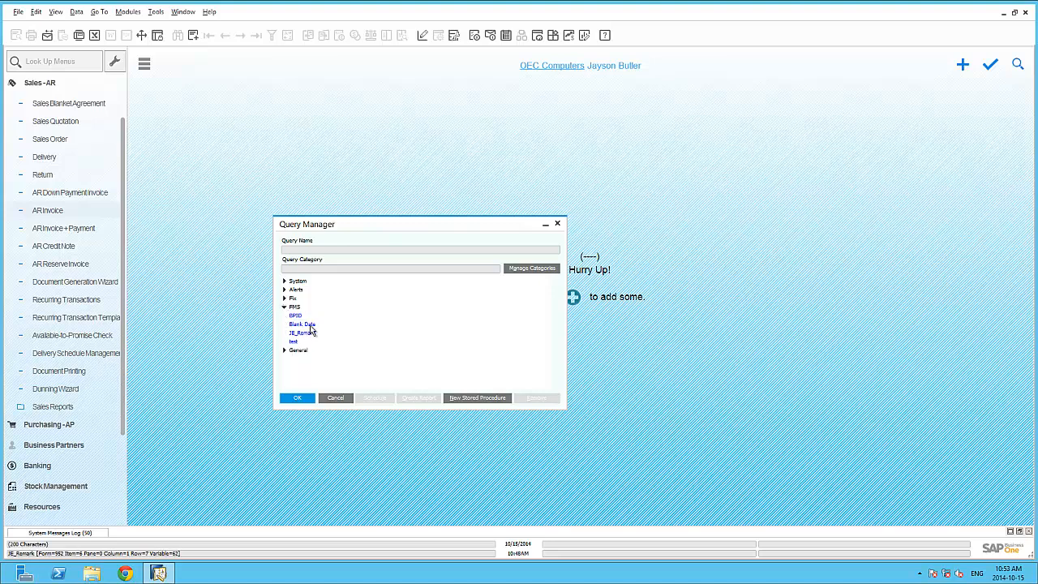
{"action": "double_click", "coordinate": [304, 324]}
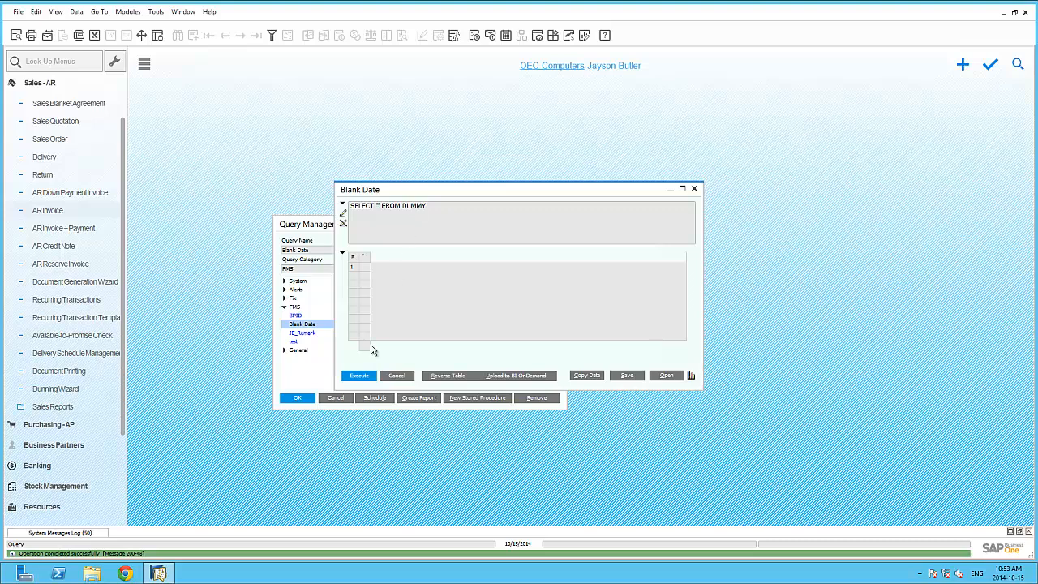
{"action": "left_click", "coordinate": [395, 376]}
{"action": "left_click", "coordinate": [336, 398]}
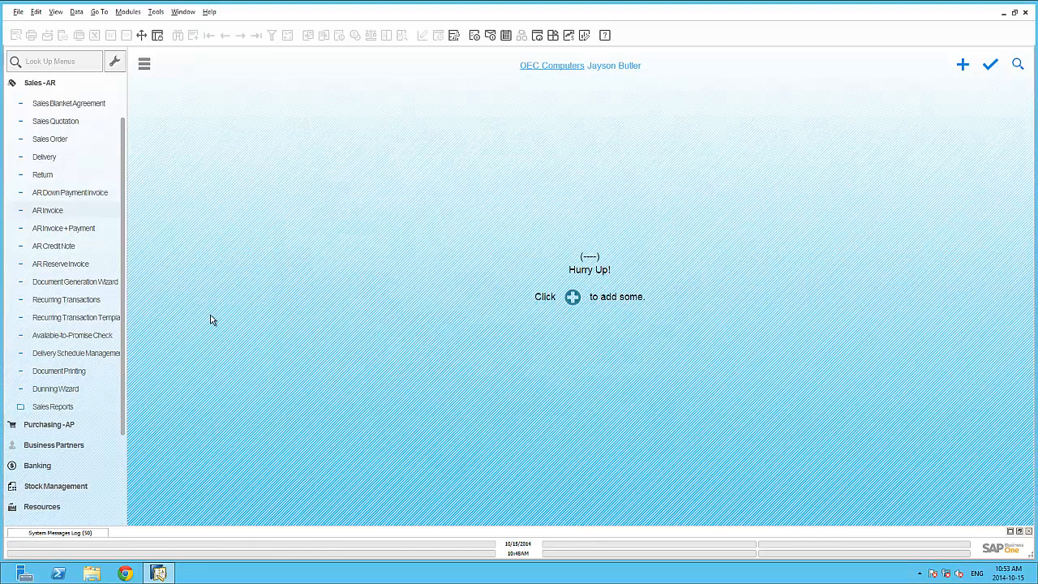
Step: Open a new AR Invoice and assign the saved FMS query Blank Date to the Document Date field's user-defined values
{"action": "left_click", "coordinate": [89, 212]}
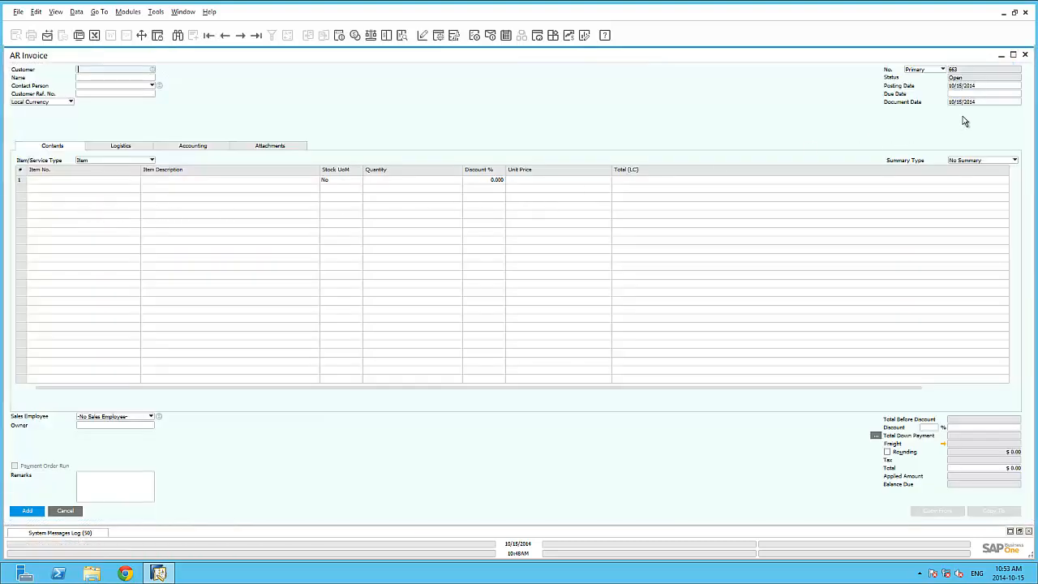
{"action": "left_click", "coordinate": [978, 103]}
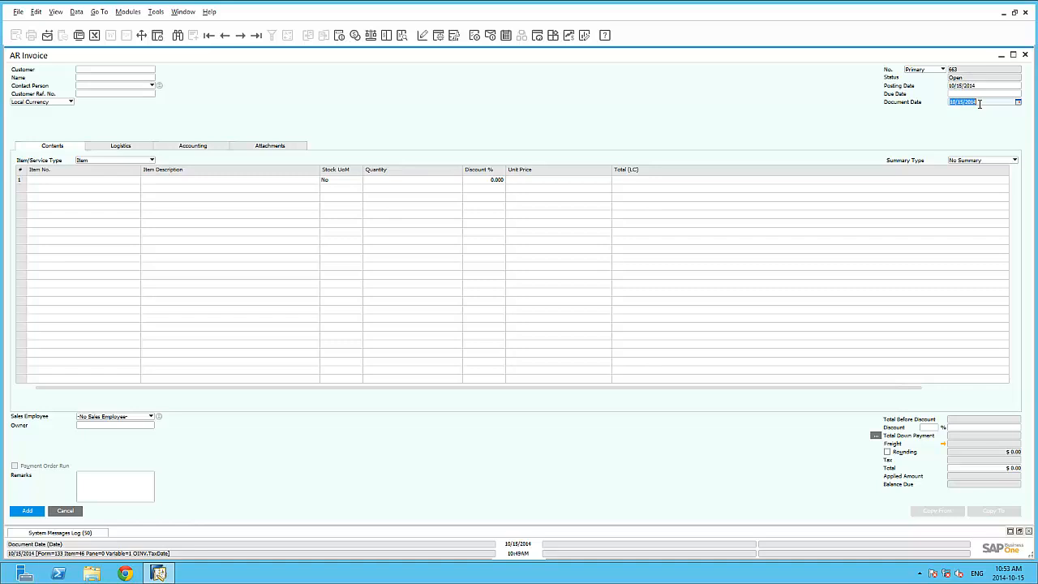
{"action": "key", "text": "alt+shift+F2"}
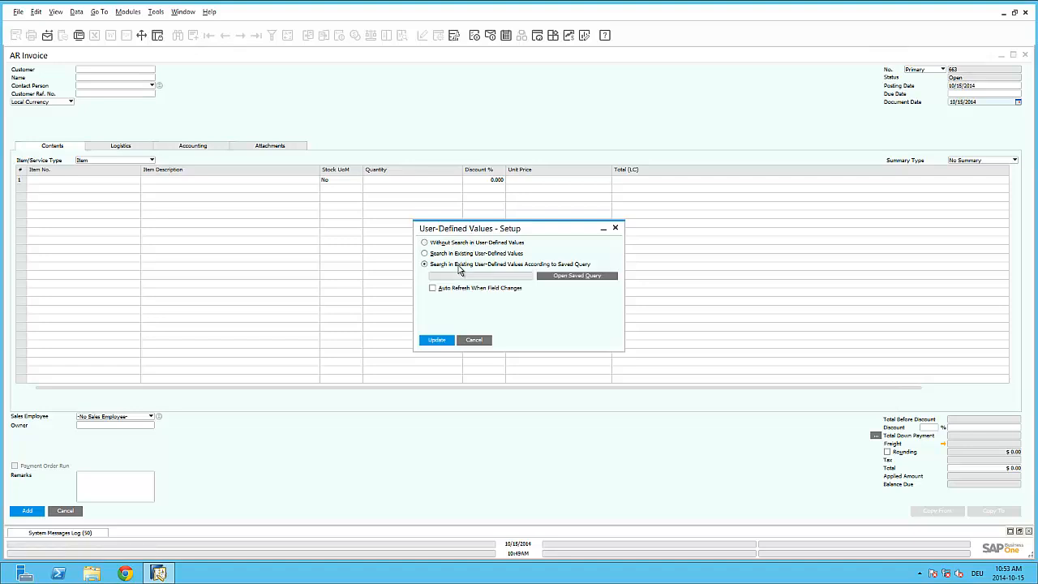
{"action": "left_click", "coordinate": [578, 278]}
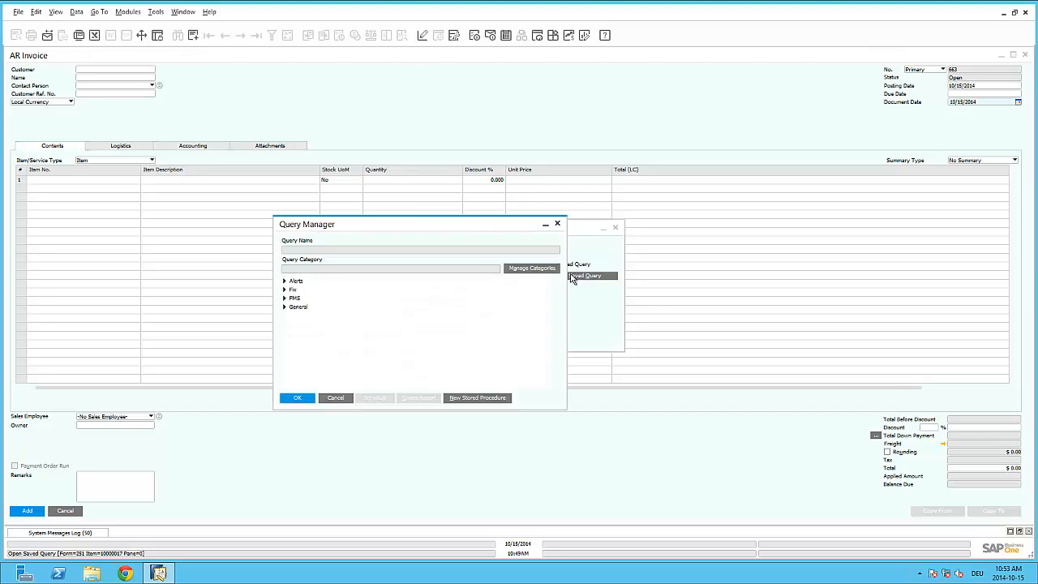
{"action": "left_click", "coordinate": [285, 298]}
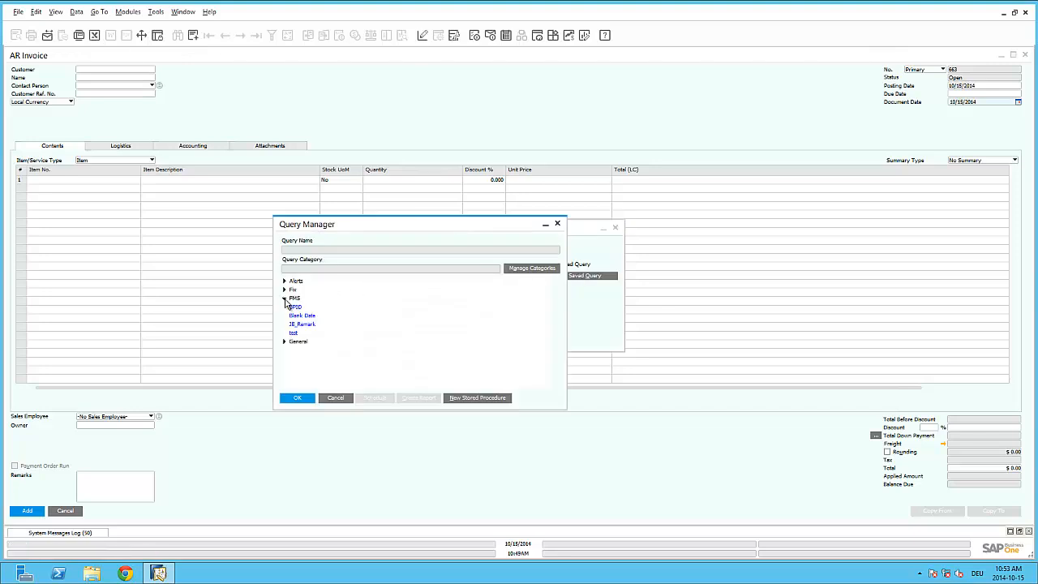
{"action": "left_click", "coordinate": [300, 316]}
{"action": "double_click", "coordinate": [301, 317]}
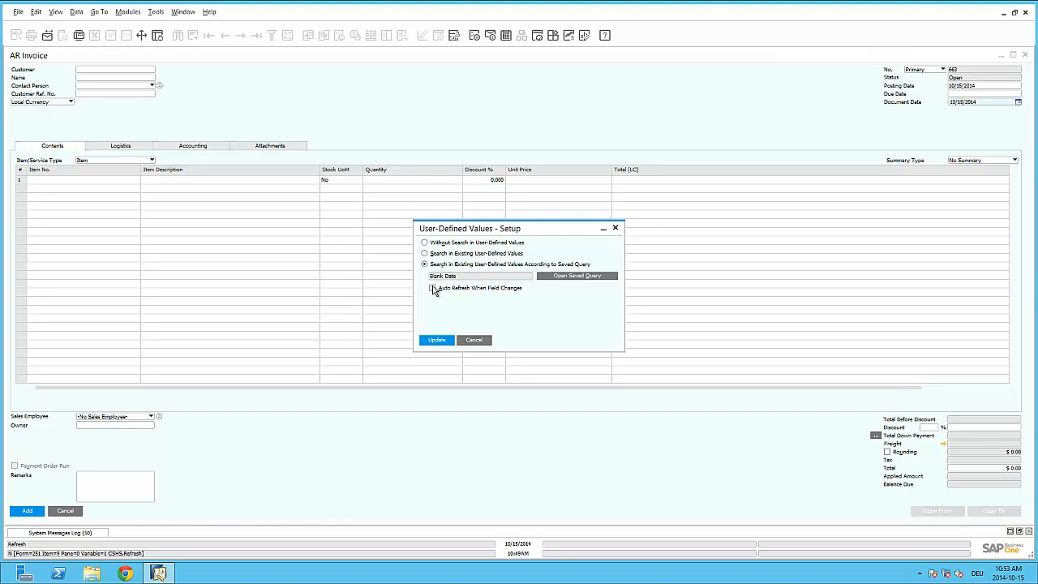
Step: Set the Document Date query to auto refresh when Customer/Supplier No. changes, and save the user-defined values setup
{"action": "left_click", "coordinate": [433, 289]}
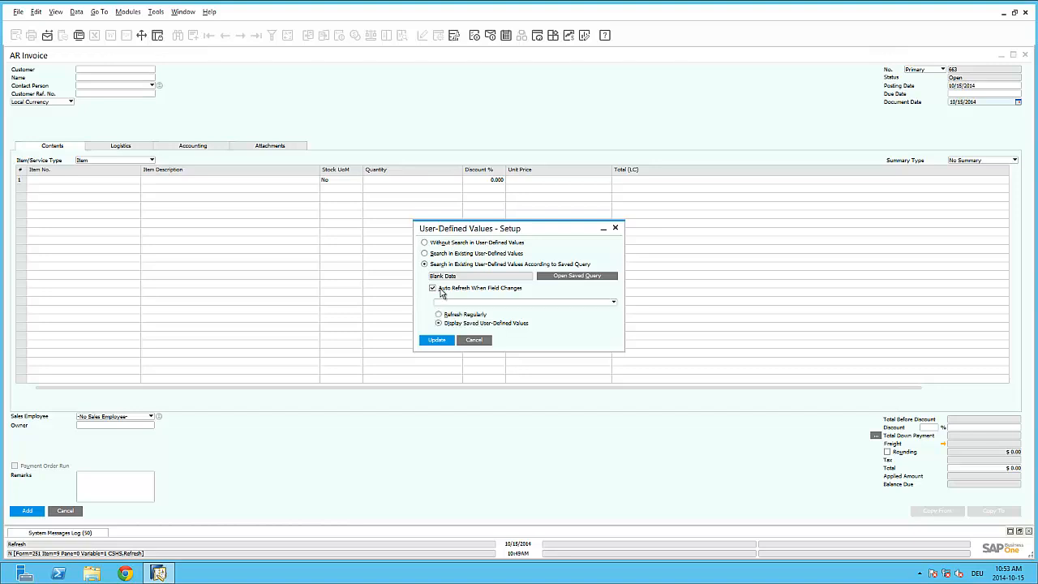
{"action": "left_click", "coordinate": [451, 303]}
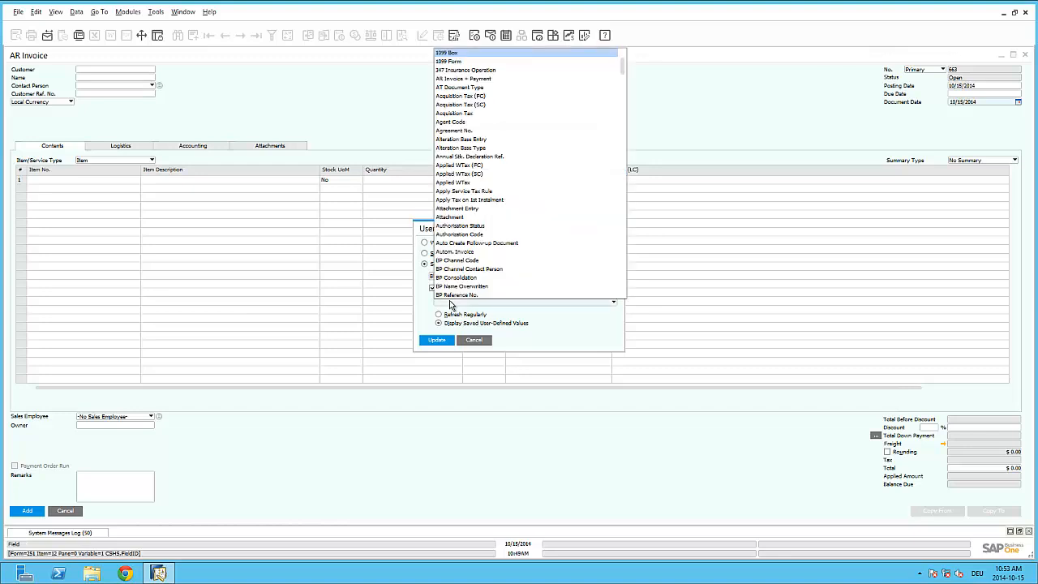
{"action": "scroll", "coordinate": [487, 275], "scroll_direction": "down", "scroll_amount": 10}
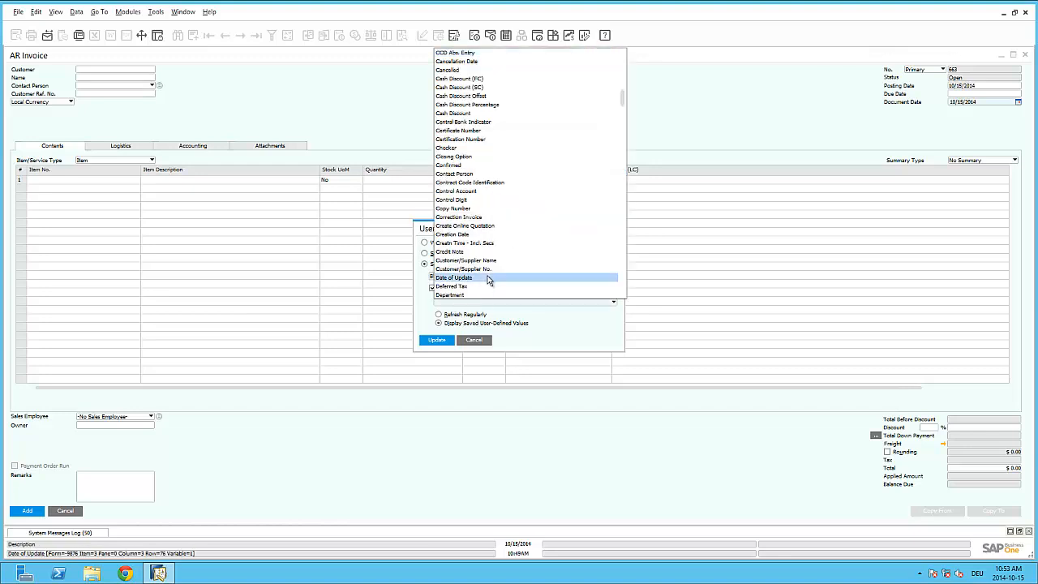
{"action": "left_click", "coordinate": [485, 269]}
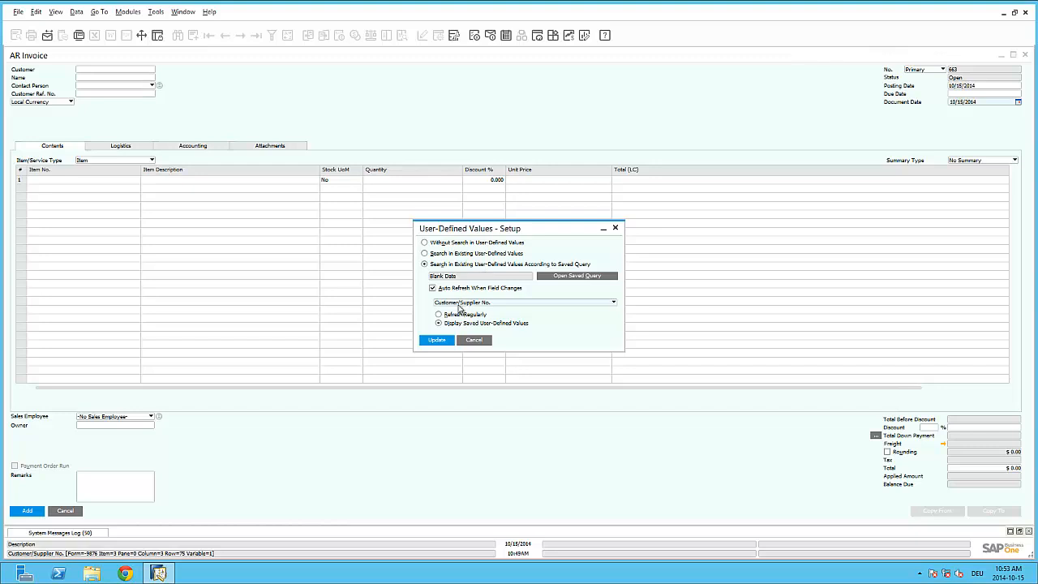
{"action": "left_click", "coordinate": [437, 340]}
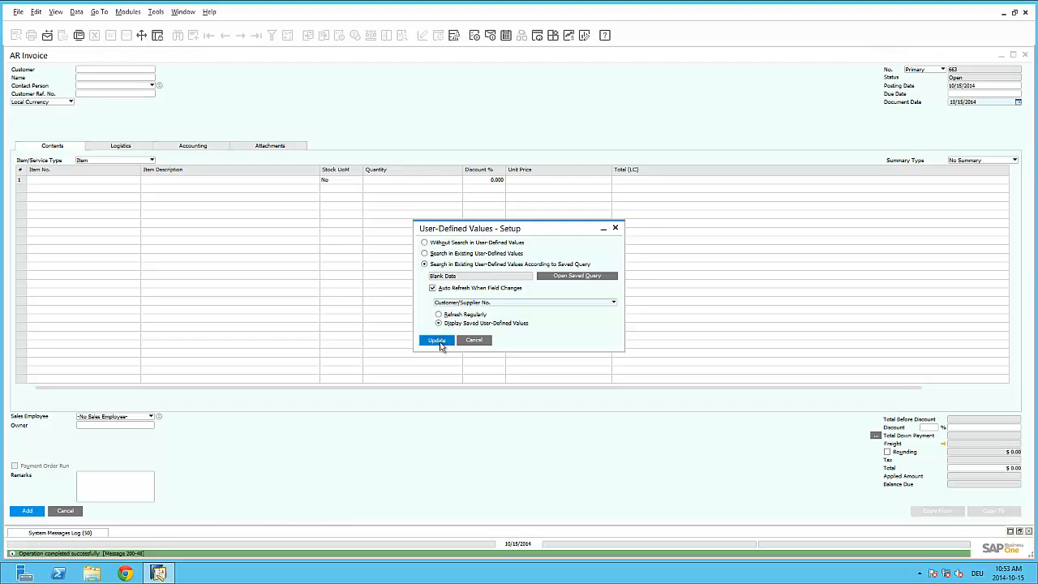
Step: Choose Earthshaker Corporation as the invoice customer and enter 13 in the Document Date field
{"action": "left_click", "coordinate": [131, 70]}
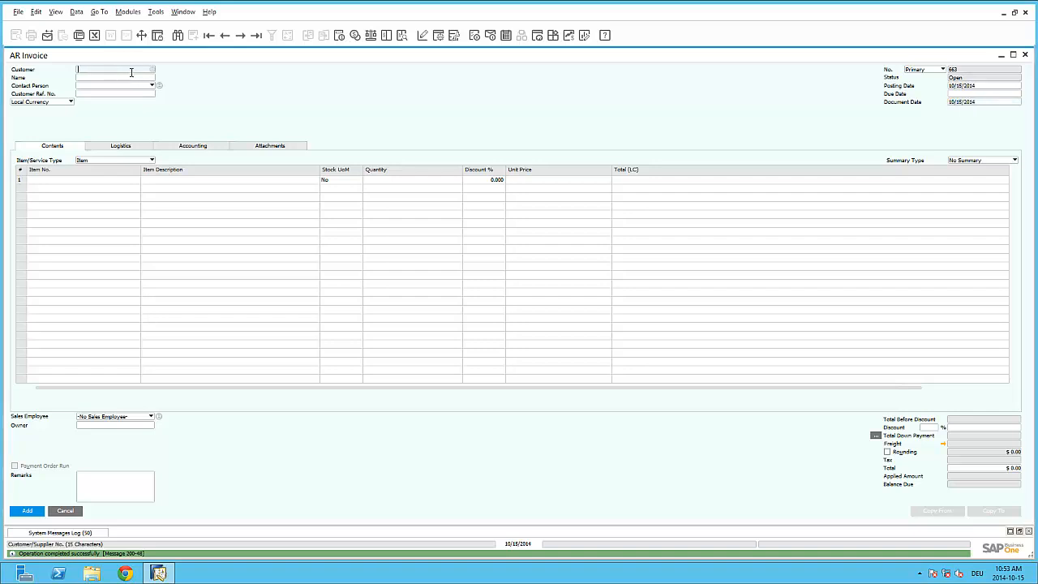
{"action": "left_click", "coordinate": [154, 71]}
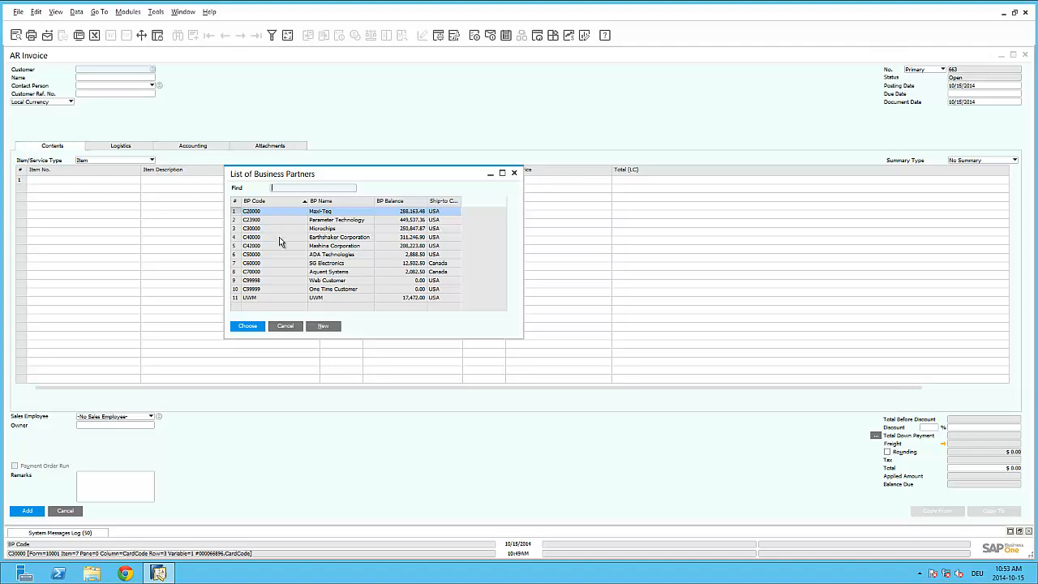
{"action": "double_click", "coordinate": [279, 237]}
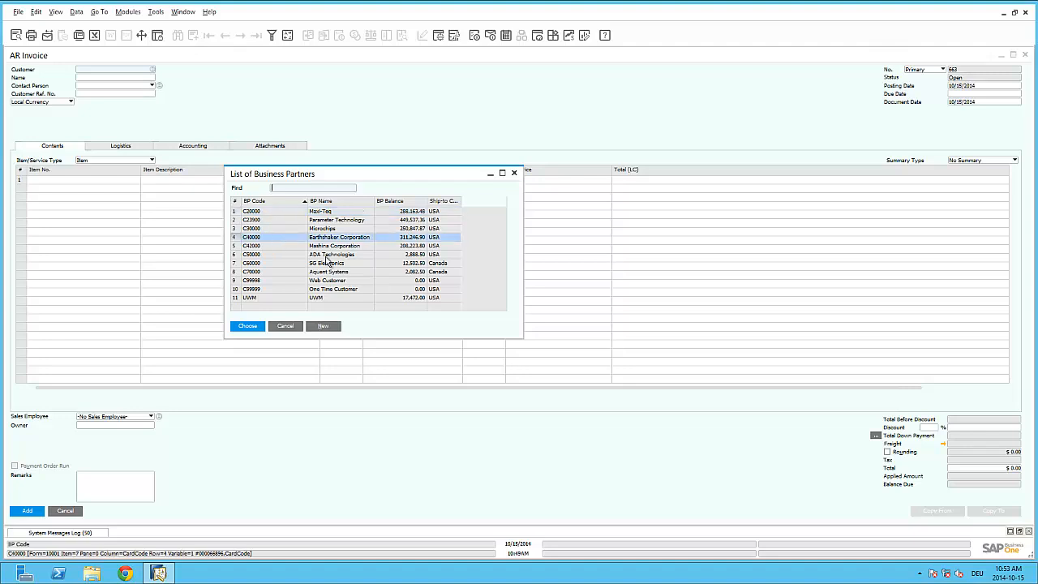
{"action": "left_click", "coordinate": [980, 102]}
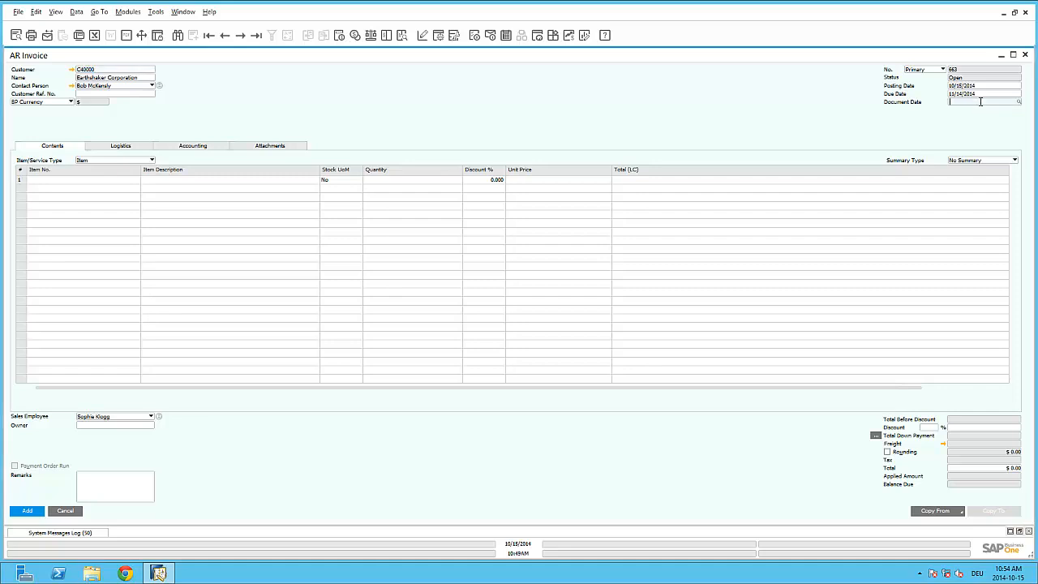
{"action": "type", "text": "13"}
{"action": "key", "text": "Tab"}
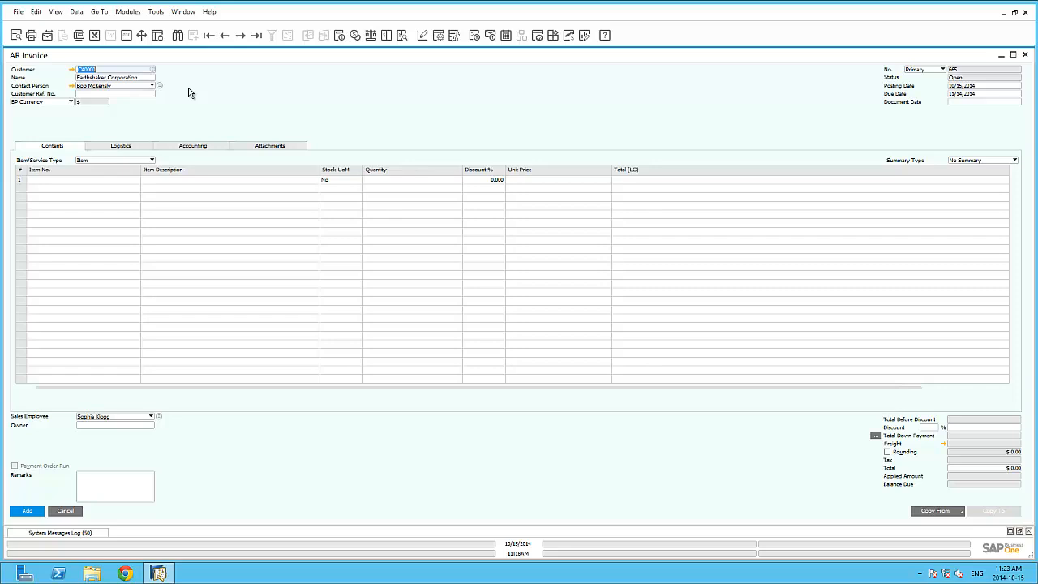
Step: View the invoice's accounting details, examine the BP ID Code field in the linked customer's master data, and close that record
{"action": "left_click", "coordinate": [192, 147]}
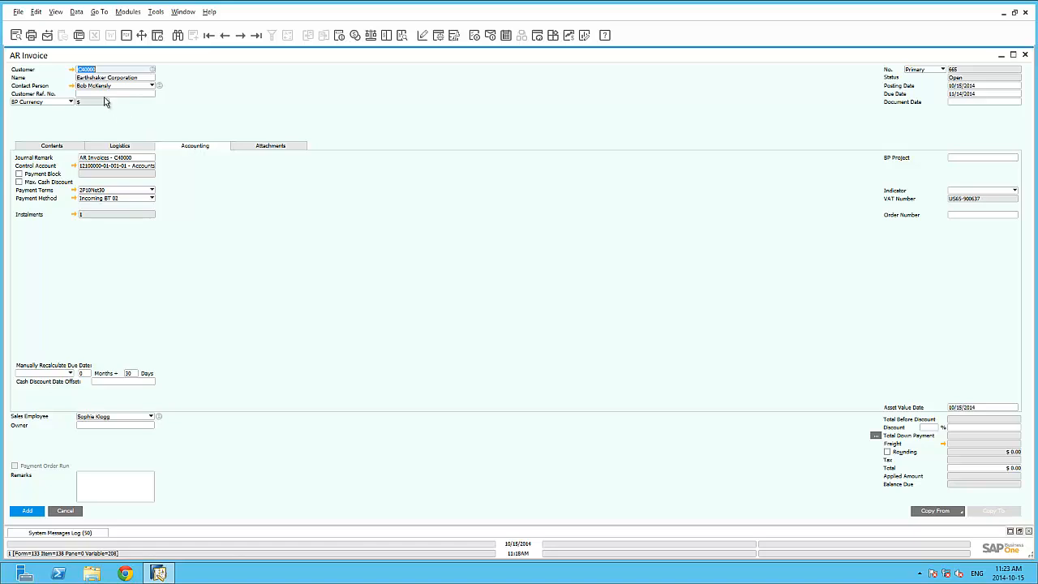
{"action": "left_click", "coordinate": [72, 69]}
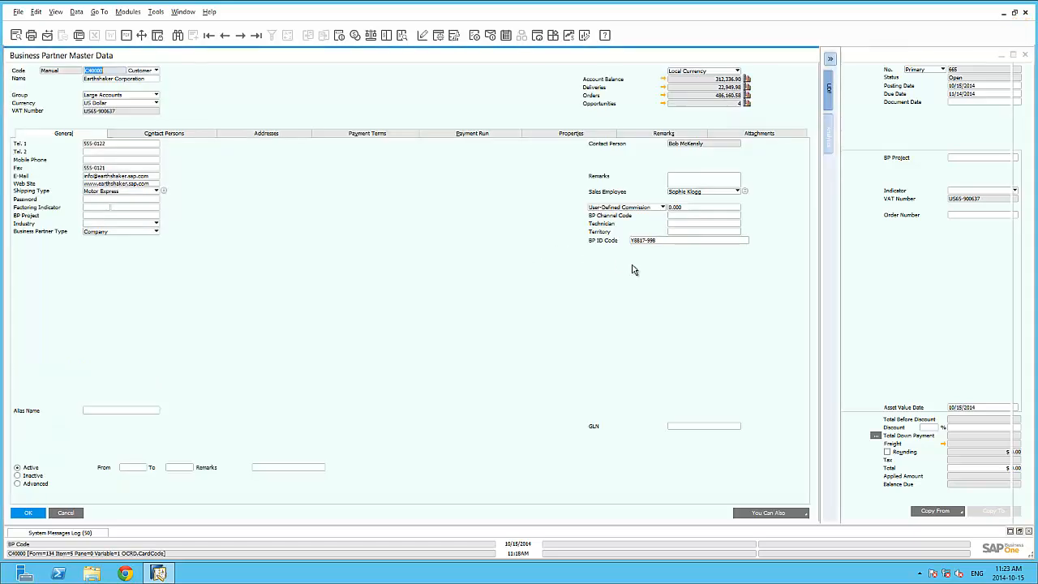
{"action": "left_click", "coordinate": [852, 242]}
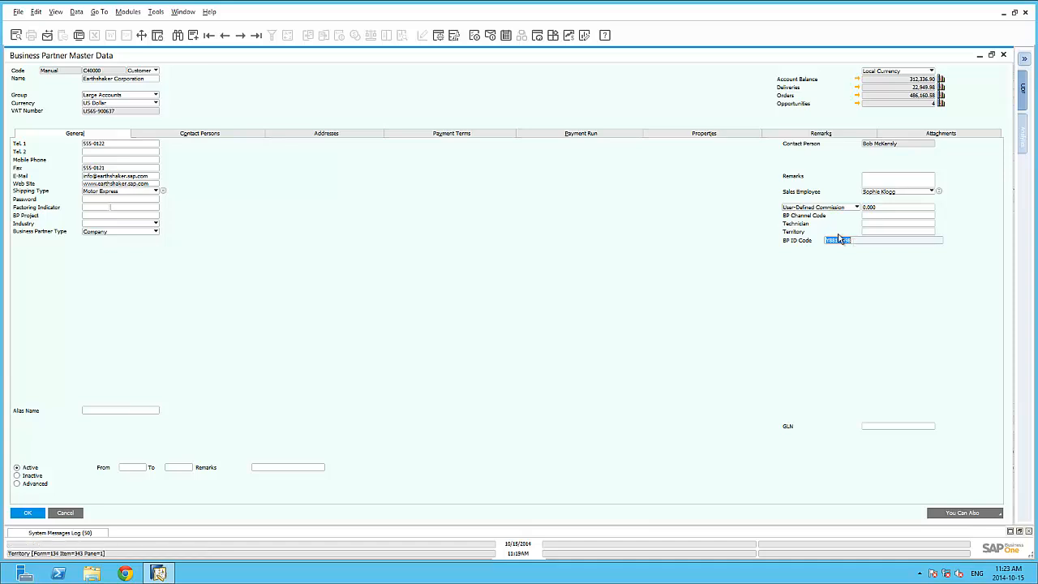
{"action": "left_click", "coordinate": [55, 12]}
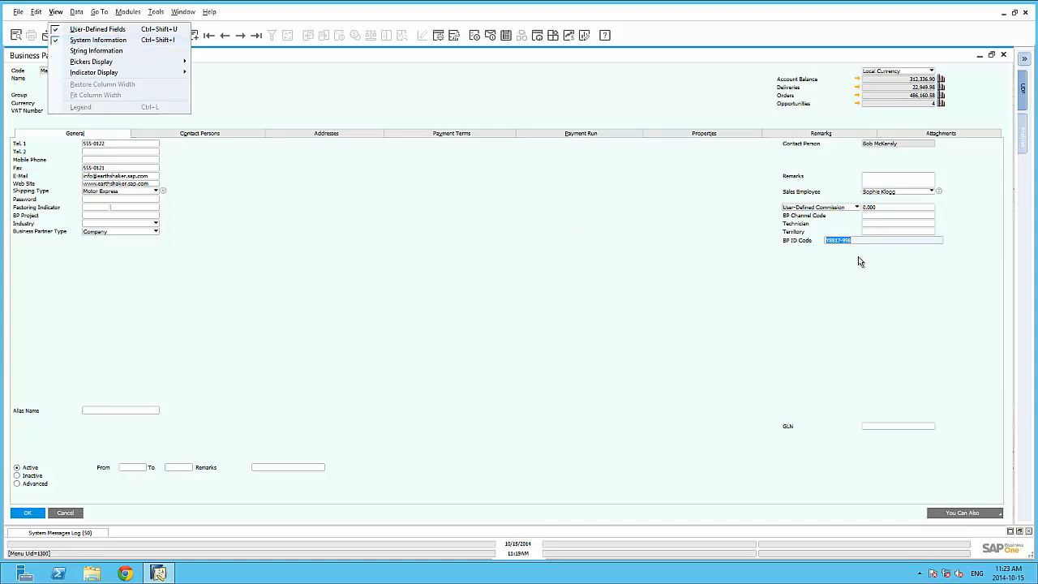
{"action": "left_click", "coordinate": [876, 241]}
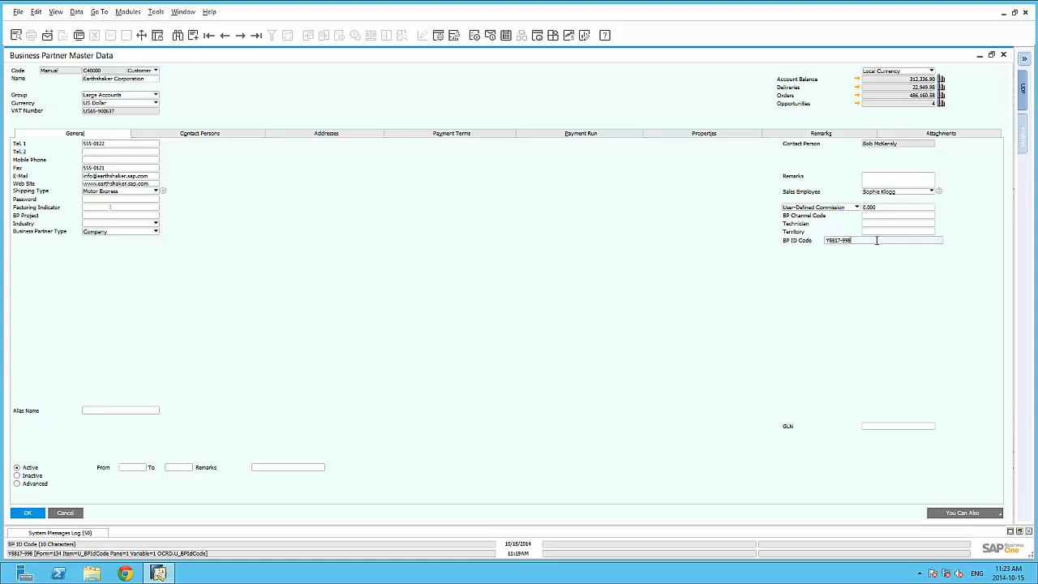
{"action": "left_click", "coordinate": [65, 512]}
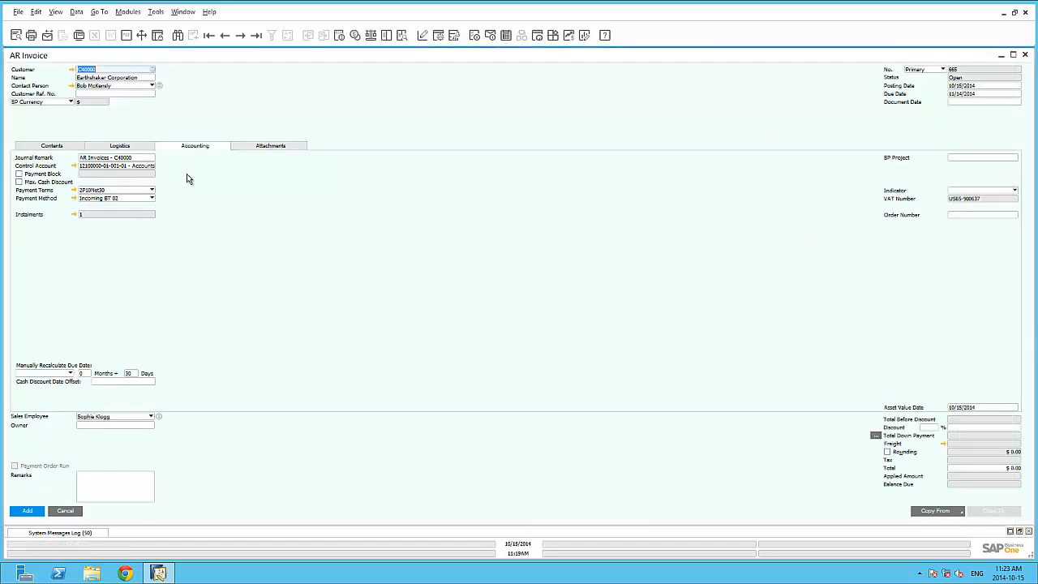
Step: Open the JE_Remark query from the FMS category in Query Manager, examine its SQL statement, and close both windows
{"action": "left_click", "coordinate": [124, 69]}
{"action": "left_click", "coordinate": [157, 12]}
{"action": "mouse_move", "coordinate": [188, 129]}
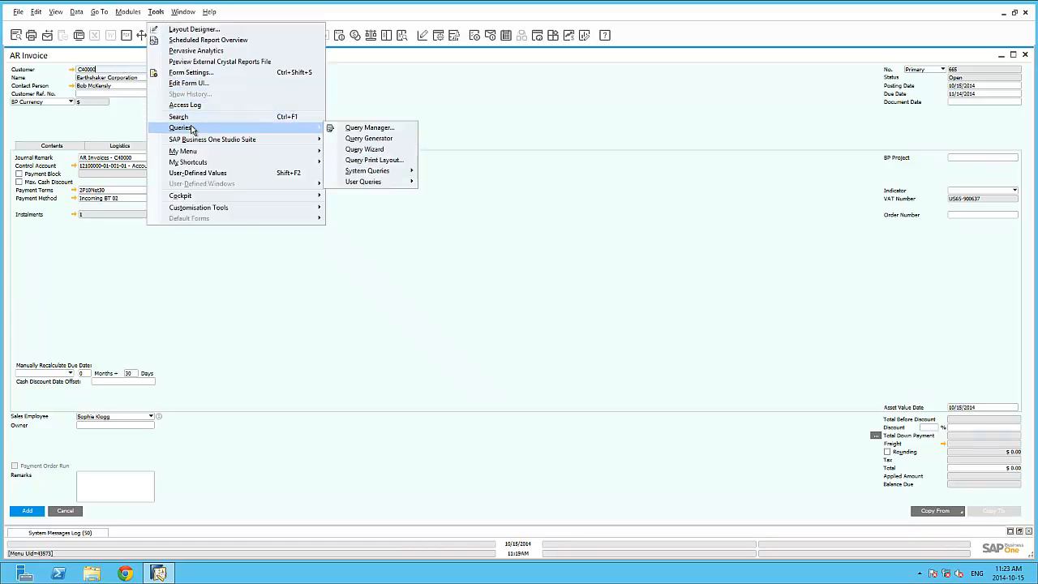
{"action": "left_click", "coordinate": [356, 127]}
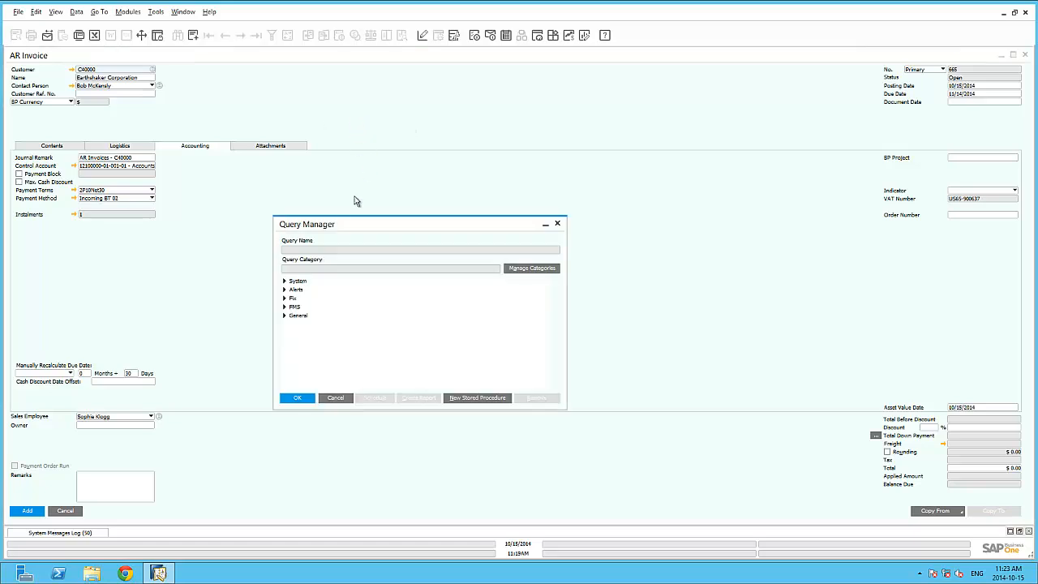
{"action": "left_click", "coordinate": [285, 307]}
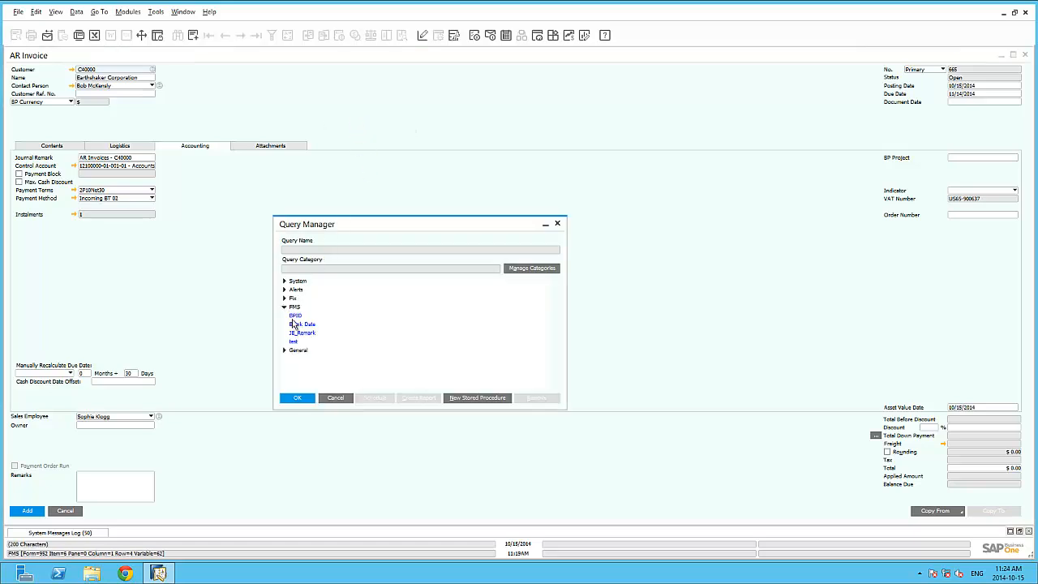
{"action": "left_click", "coordinate": [302, 333]}
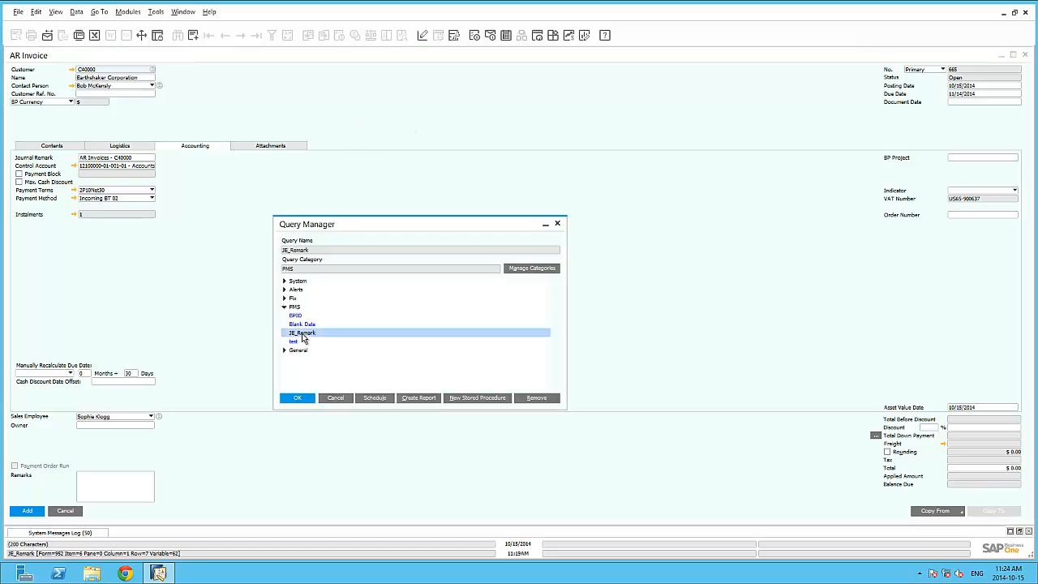
{"action": "left_click", "coordinate": [299, 399]}
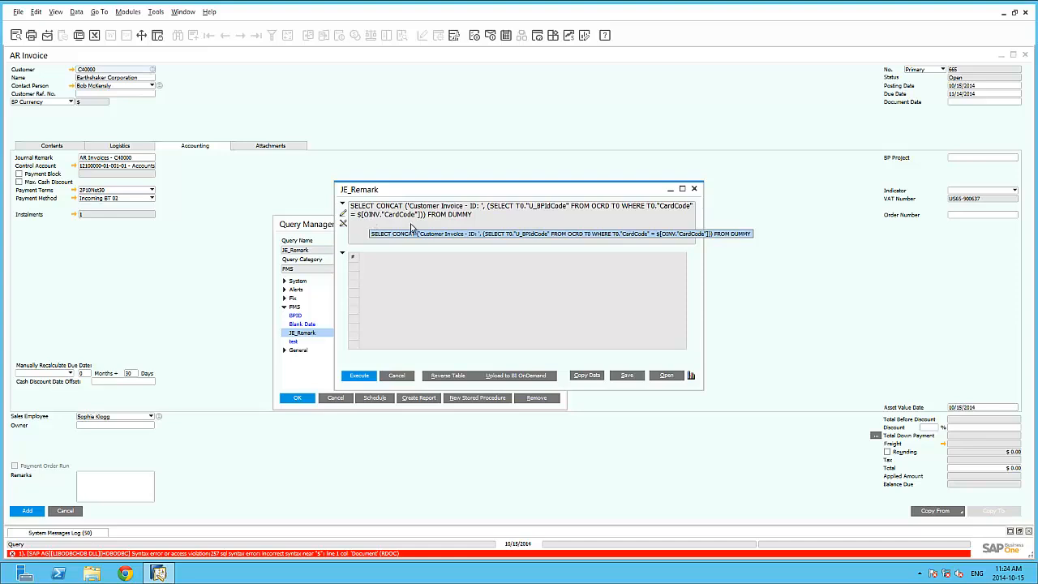
{"action": "left_click", "coordinate": [354, 404]}
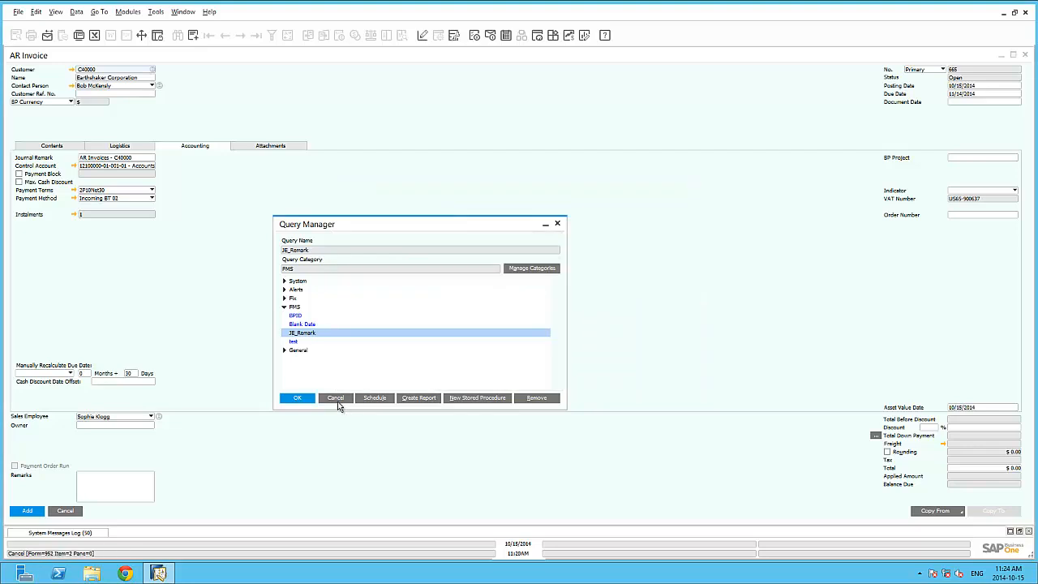
{"action": "left_click", "coordinate": [336, 399]}
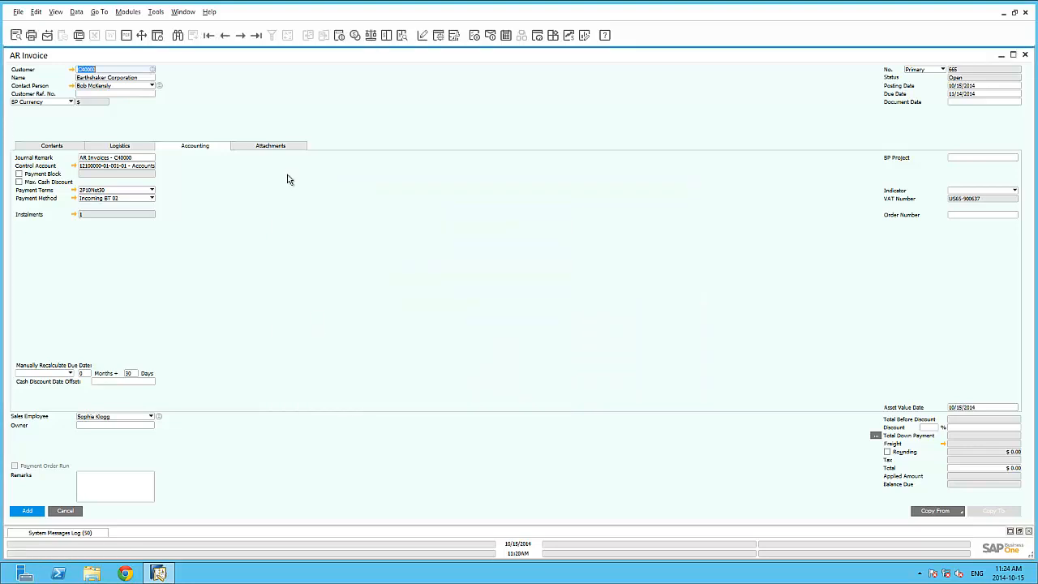
Step: Run the JE_Remark user query from the FMS category, compare its SQL and result with the invoice customer, and close it
{"action": "left_click", "coordinate": [156, 11]}
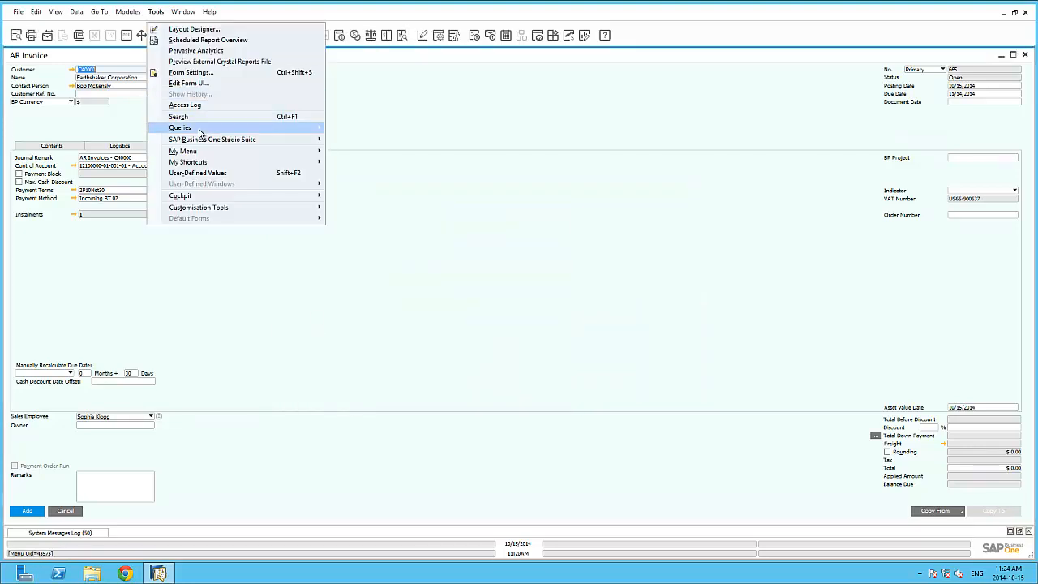
{"action": "mouse_move", "coordinate": [203, 129]}
{"action": "mouse_move", "coordinate": [370, 183]}
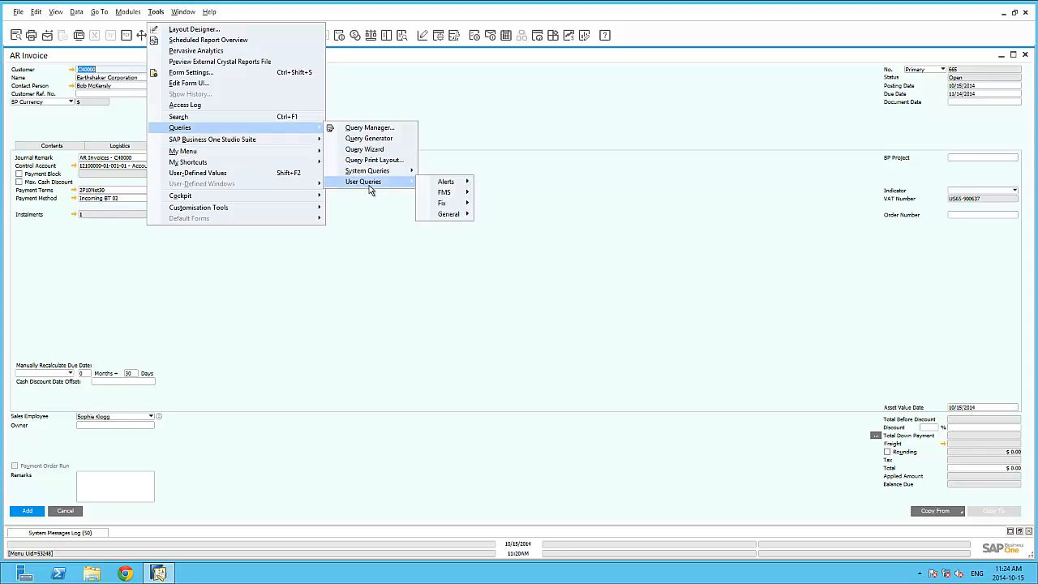
{"action": "mouse_move", "coordinate": [440, 193]}
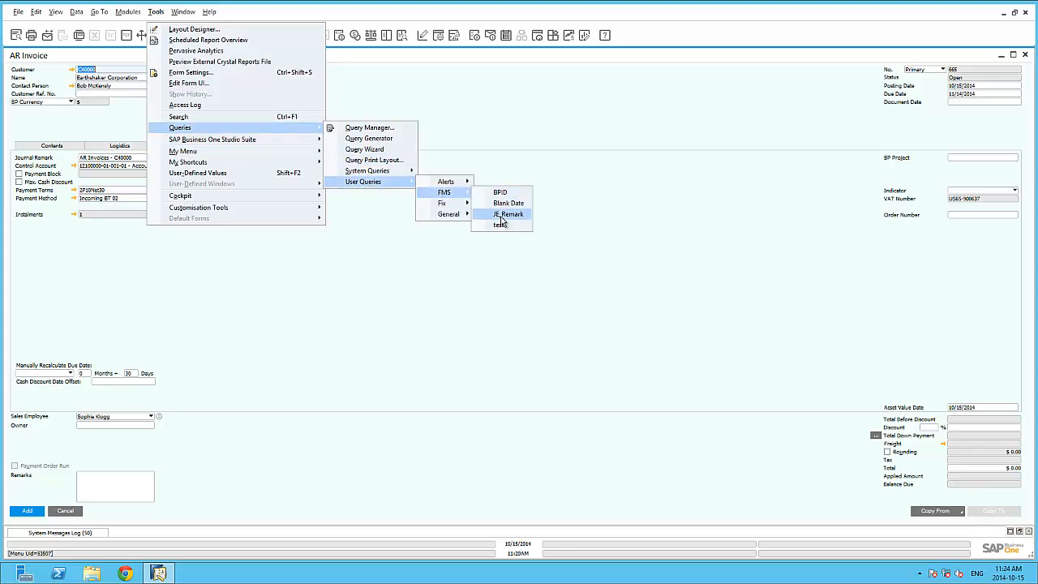
{"action": "left_click", "coordinate": [502, 218]}
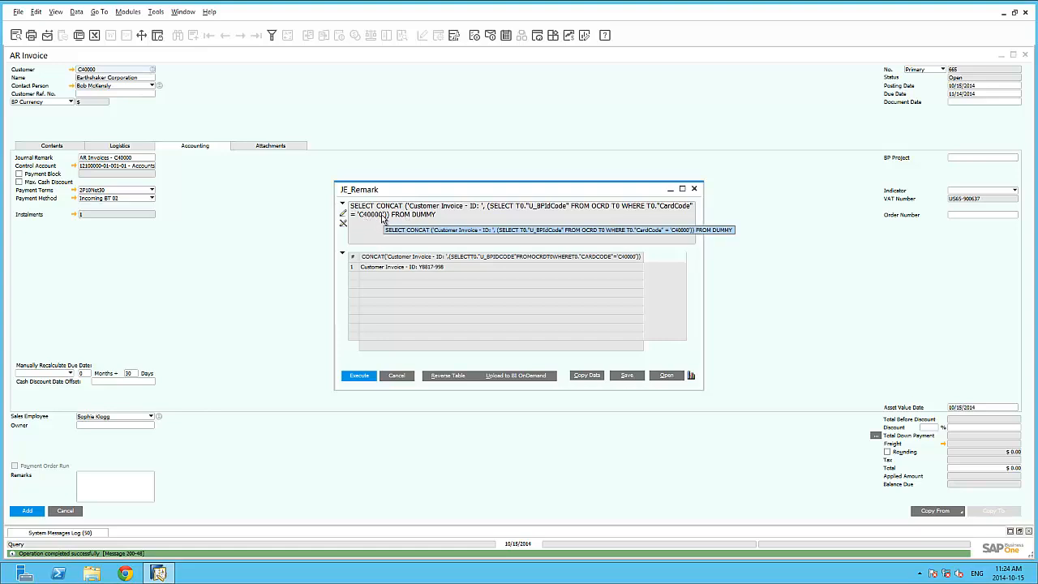
{"action": "left_click", "coordinate": [98, 70]}
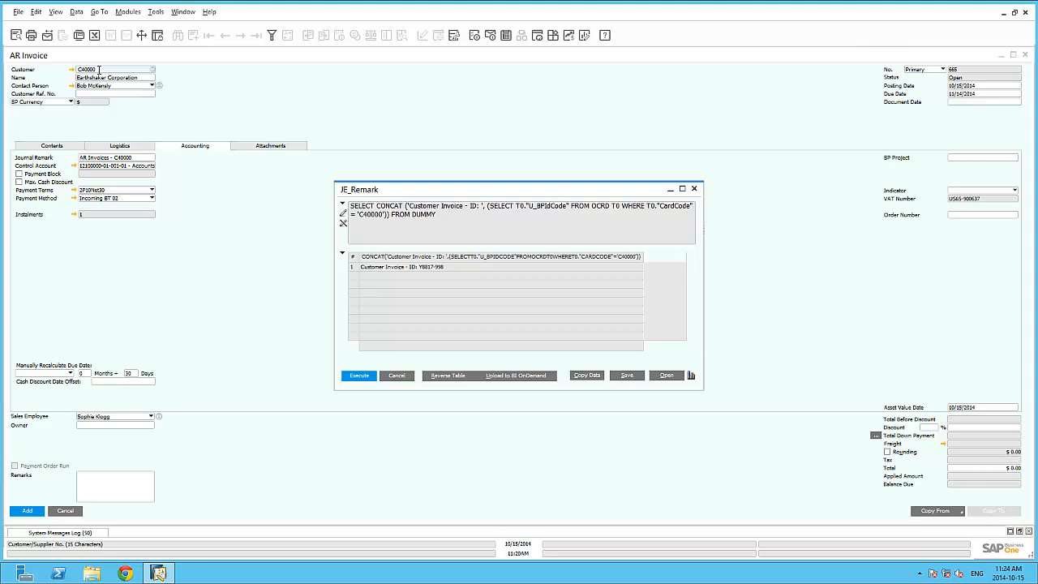
{"action": "left_click", "coordinate": [395, 376]}
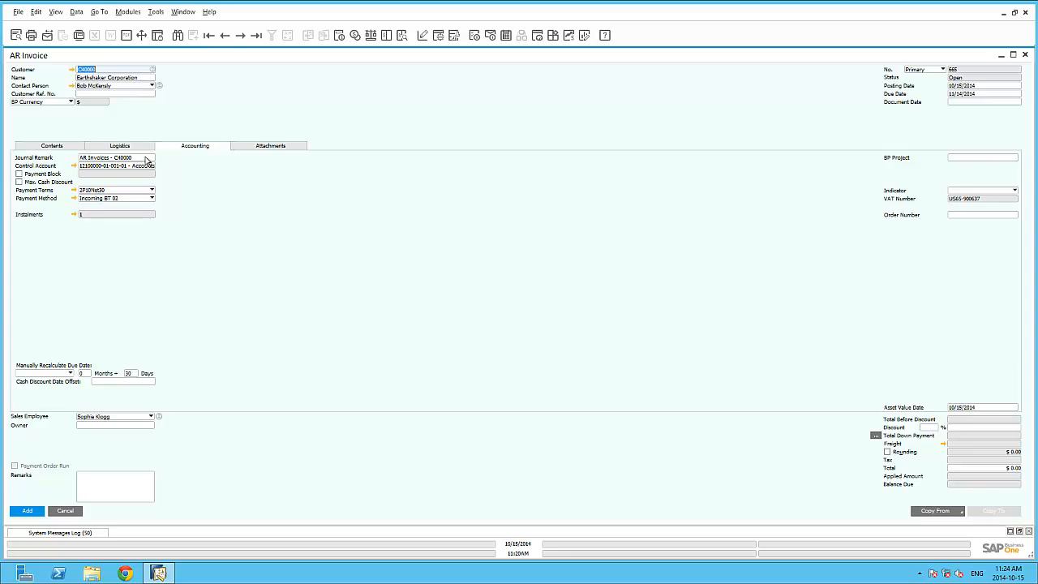
Step: Set up the Journal Remark field to search user-defined values according to the saved query JE_Remark from the FMS category
{"action": "left_click", "coordinate": [142, 158]}
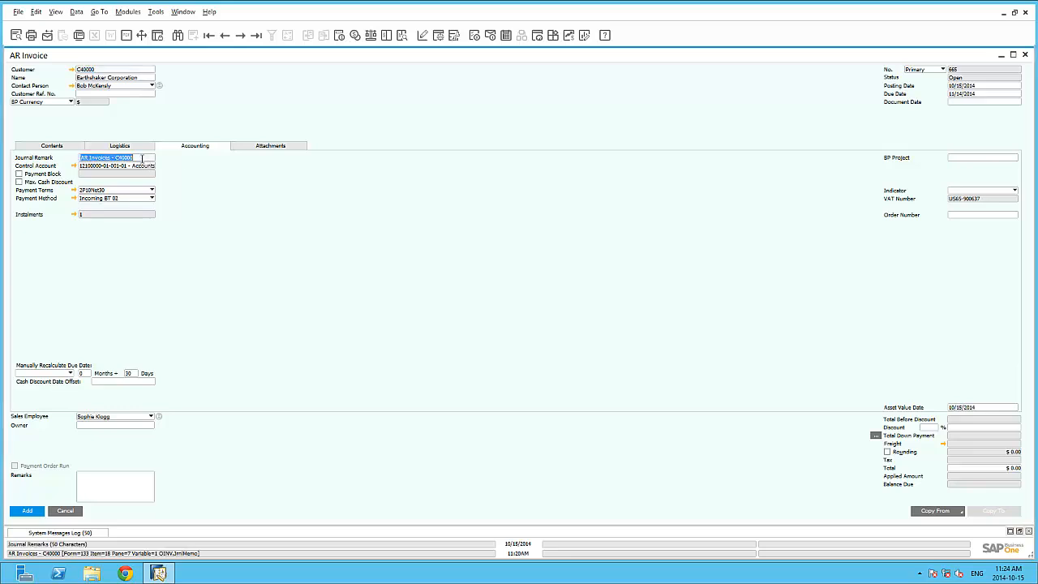
{"action": "key", "text": "alt+shift+F2"}
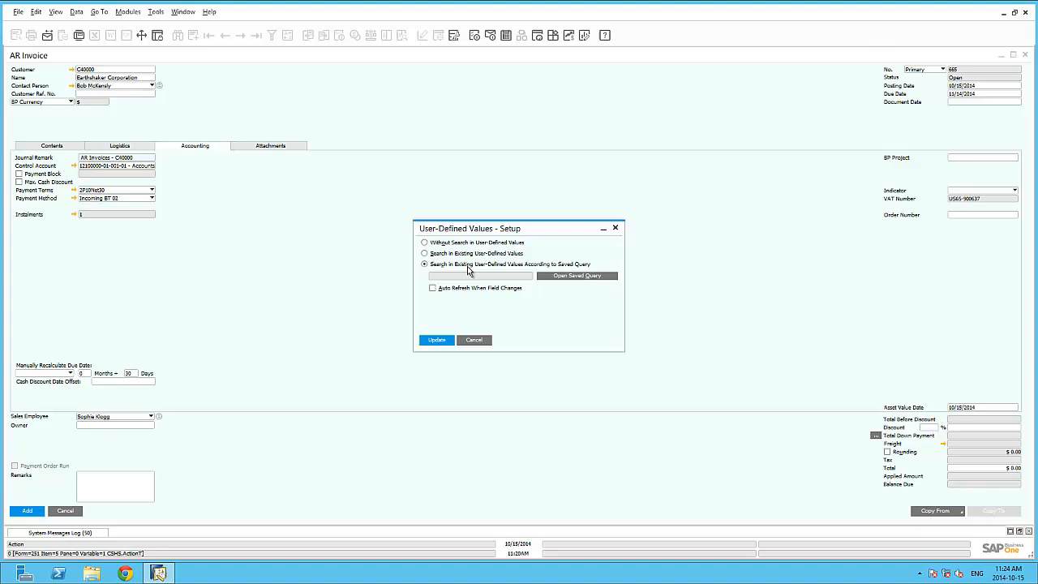
{"action": "left_click", "coordinate": [574, 275]}
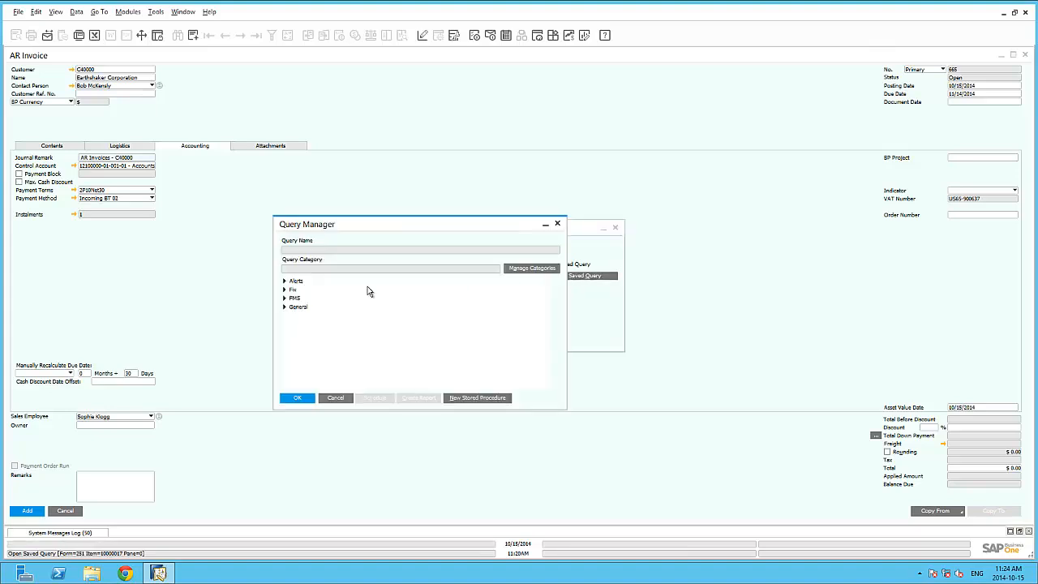
{"action": "left_click", "coordinate": [284, 298]}
{"action": "left_click", "coordinate": [302, 324]}
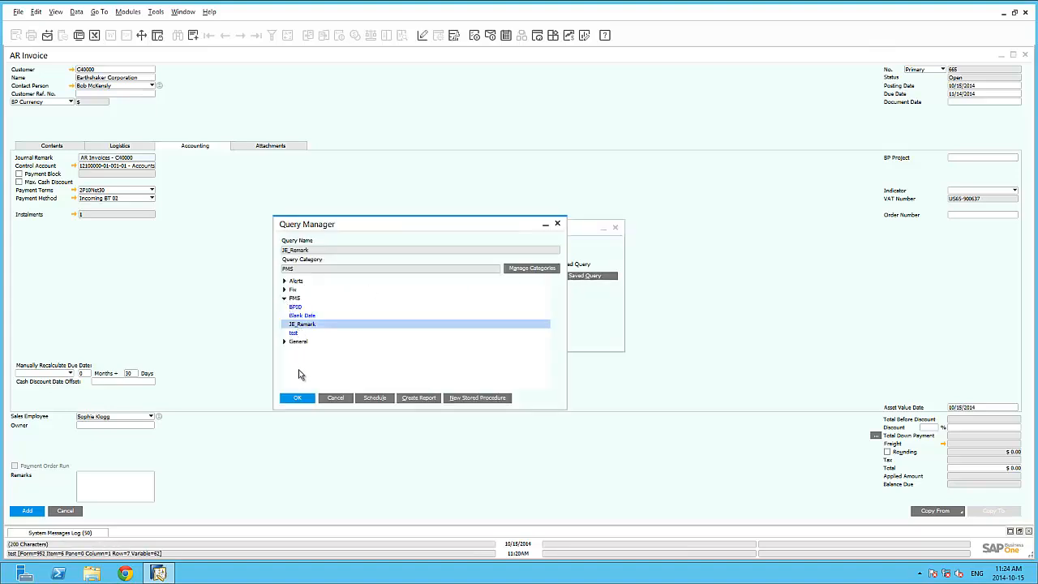
{"action": "left_click", "coordinate": [297, 398]}
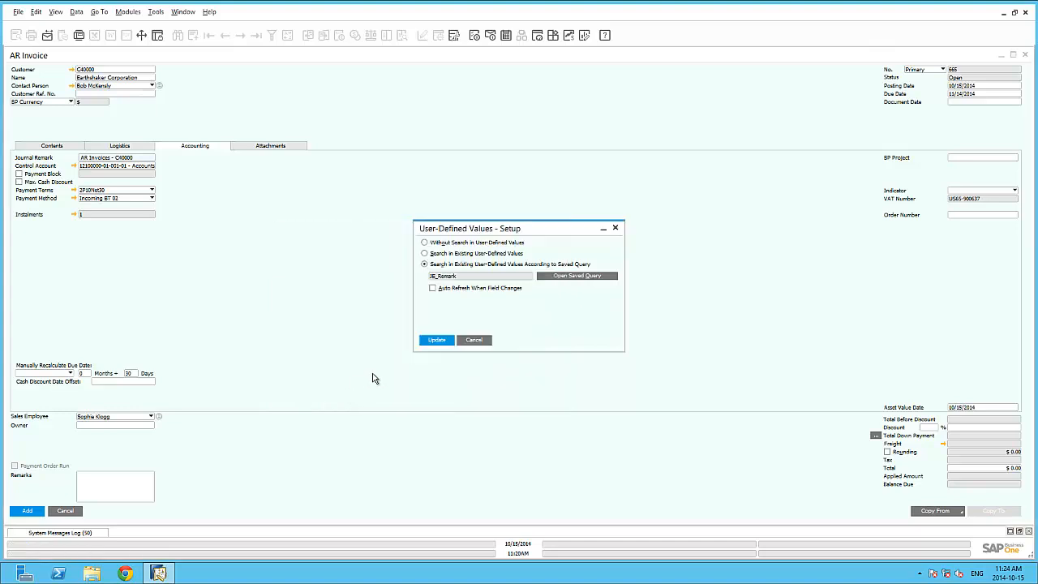
Step: Set the Journal Remark query to auto refresh when Document Date changes, and save the user-defined values setup
{"action": "left_click", "coordinate": [432, 289]}
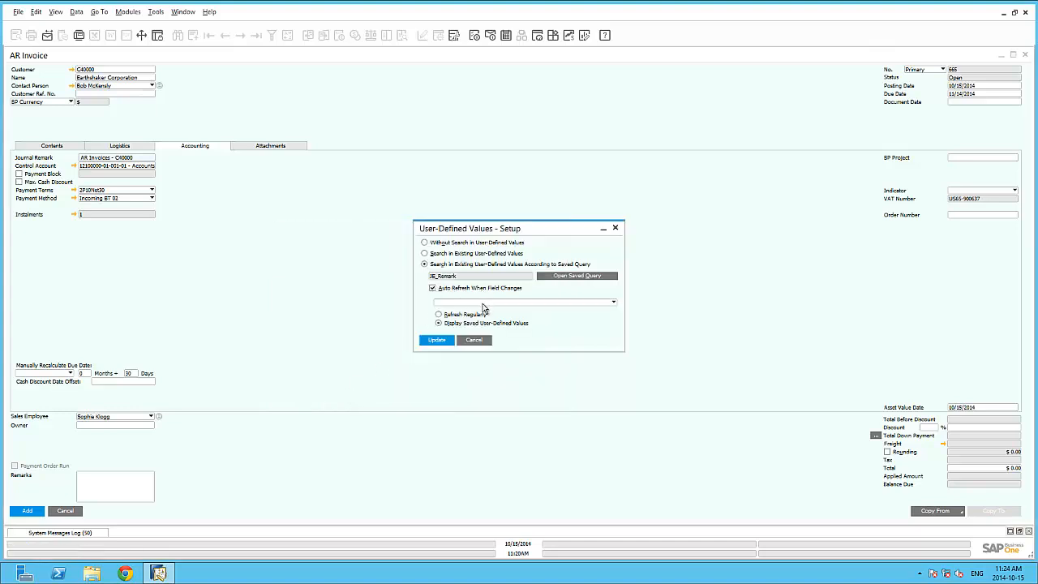
{"action": "left_click", "coordinate": [483, 302]}
{"action": "key", "text": "d"}
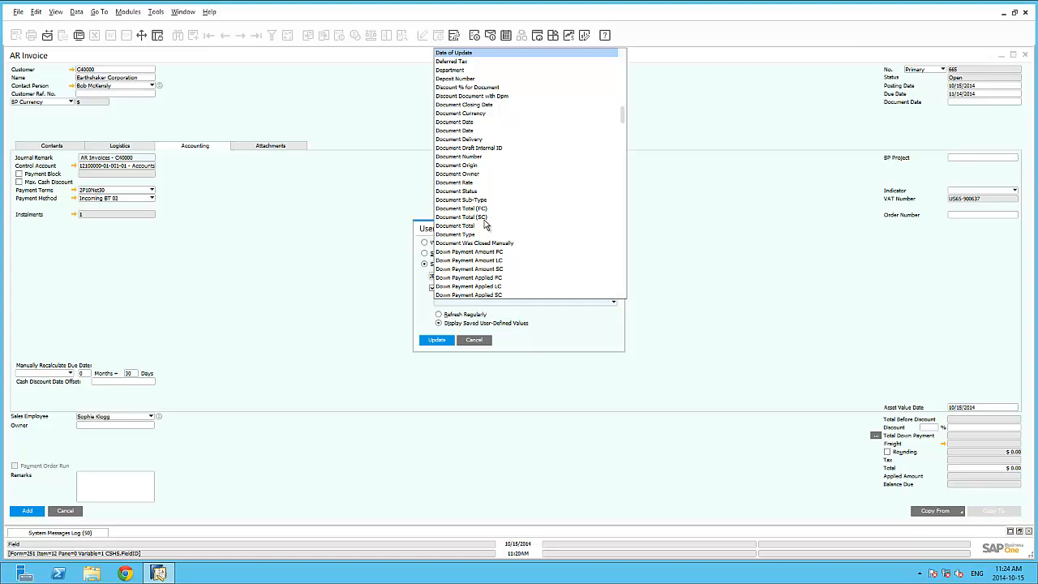
{"action": "left_click", "coordinate": [472, 131]}
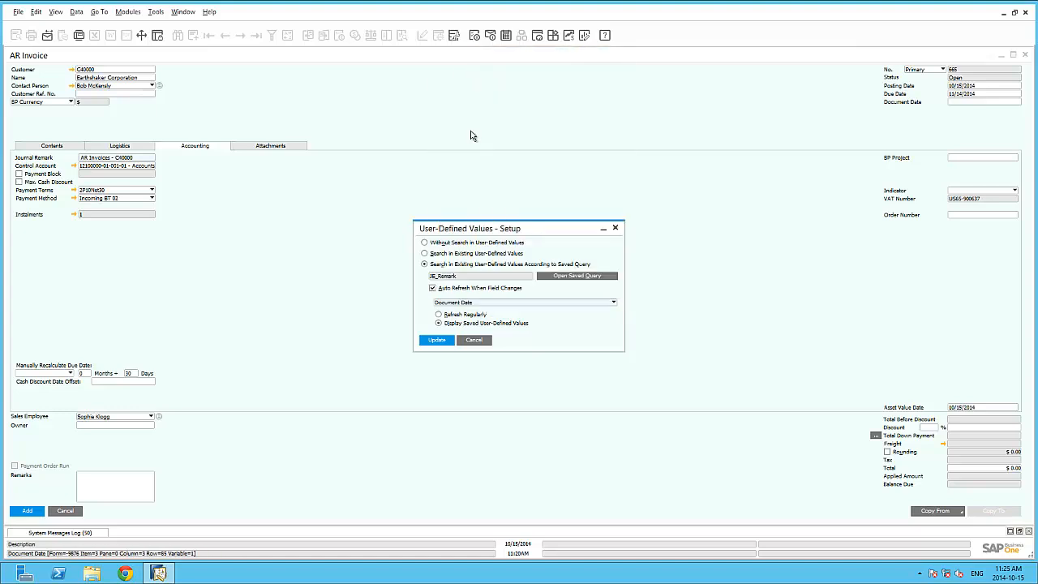
{"action": "left_click", "coordinate": [451, 342]}
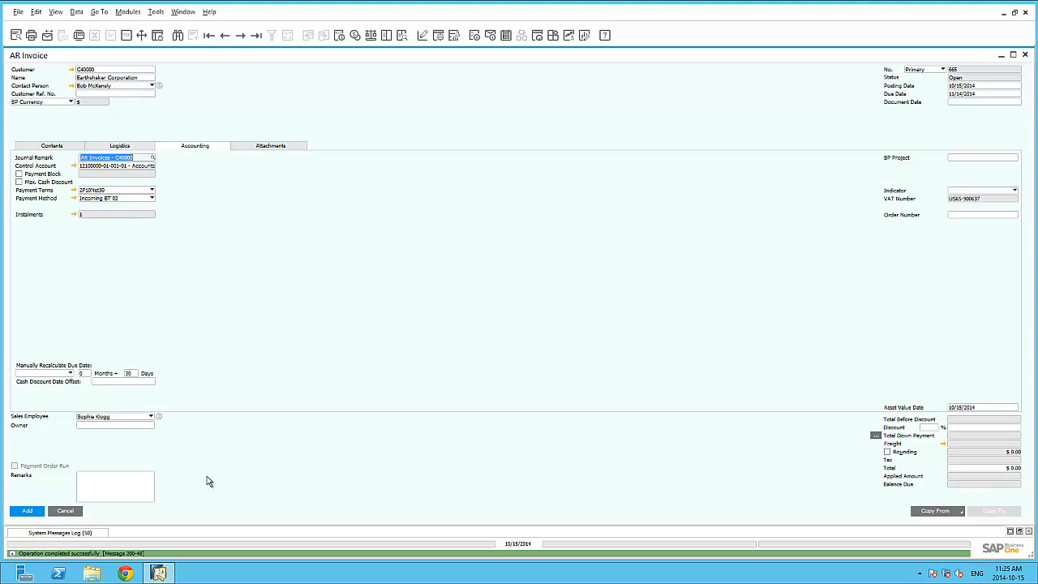
Step: Close the current invoice without adding it and start a new AR Invoice for customer Earthshaker Corporation
{"action": "left_click", "coordinate": [66, 510]}
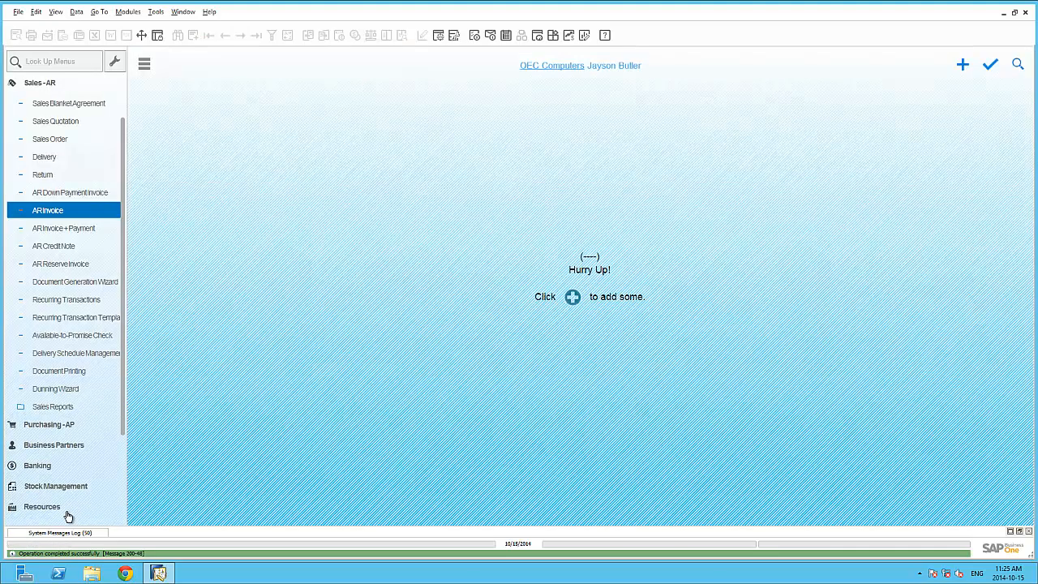
{"action": "left_click", "coordinate": [70, 214]}
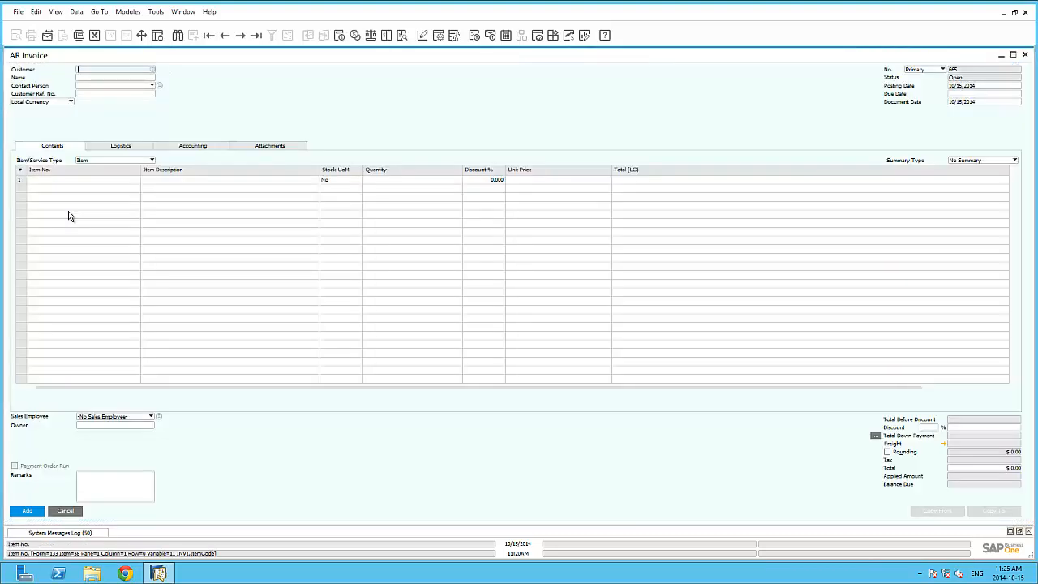
{"action": "key", "text": "Tab"}
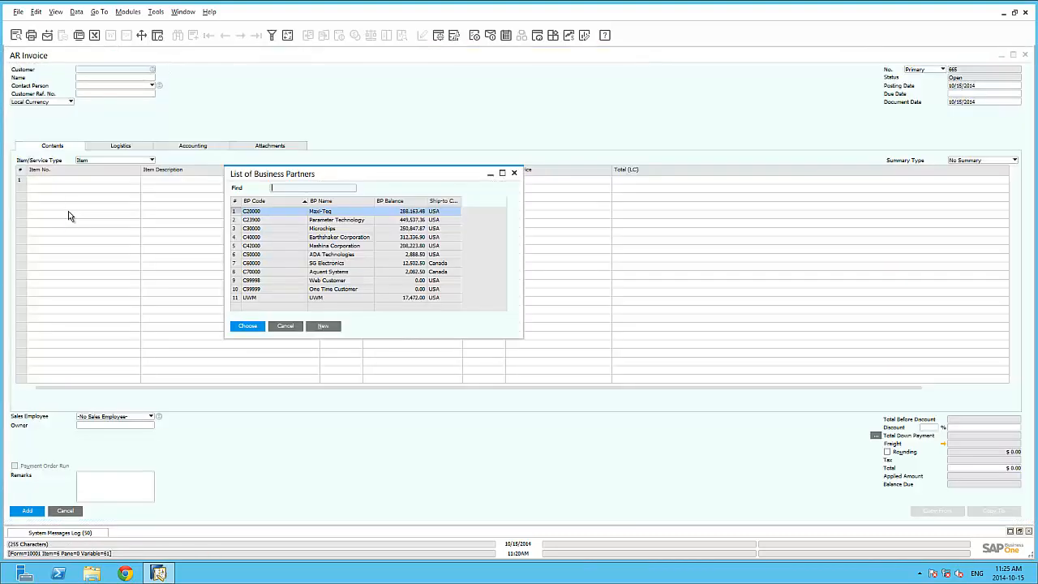
{"action": "double_click", "coordinate": [328, 238]}
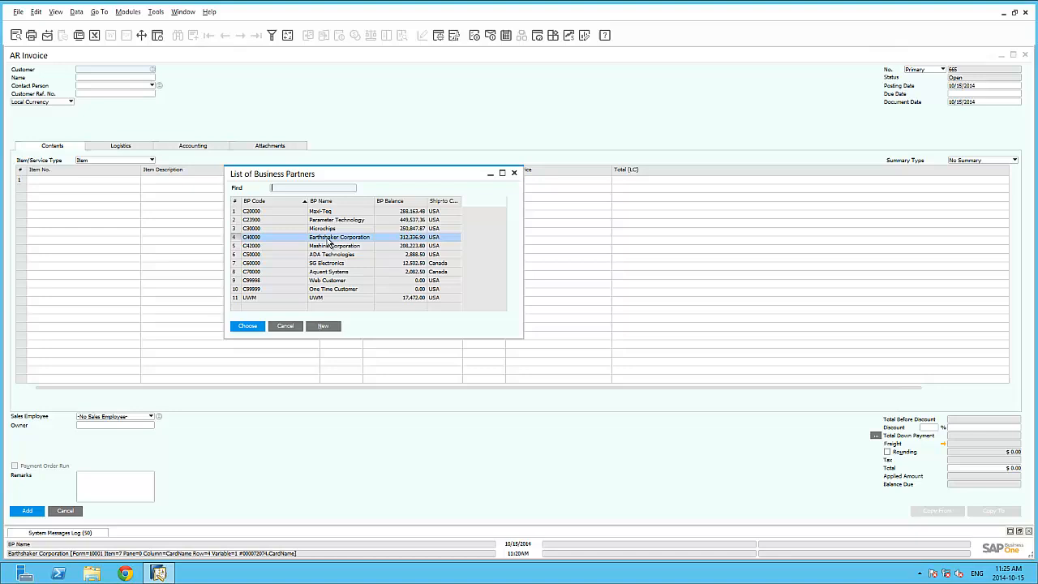
Step: Show the invoice's accounting details and enter 13 in the Document Date field to trigger the Journal Remark query
{"action": "left_click", "coordinate": [204, 146]}
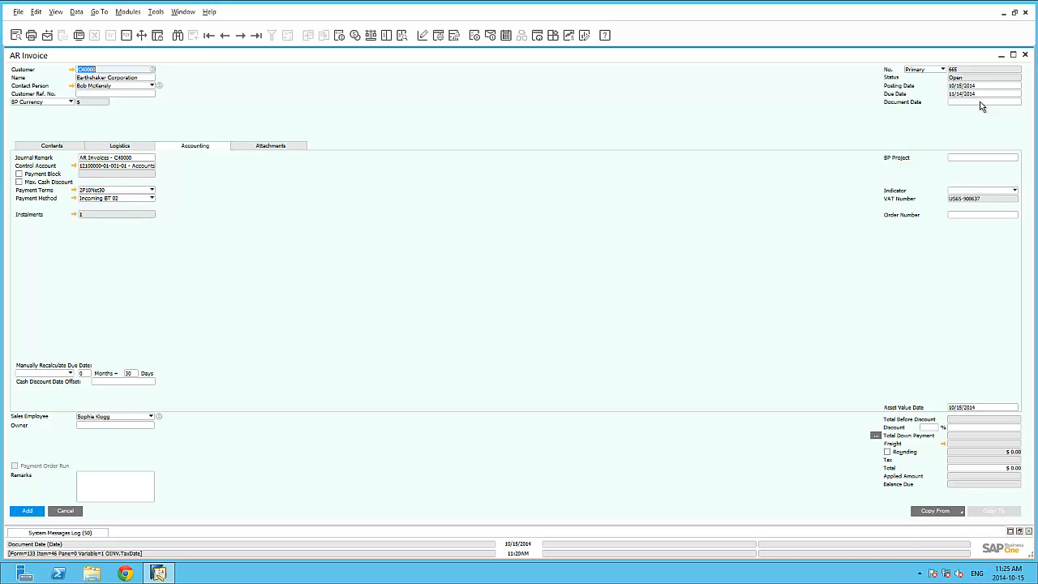
{"action": "left_click", "coordinate": [981, 101]}
{"action": "type", "text": "13"}
{"action": "key", "text": "Tab"}
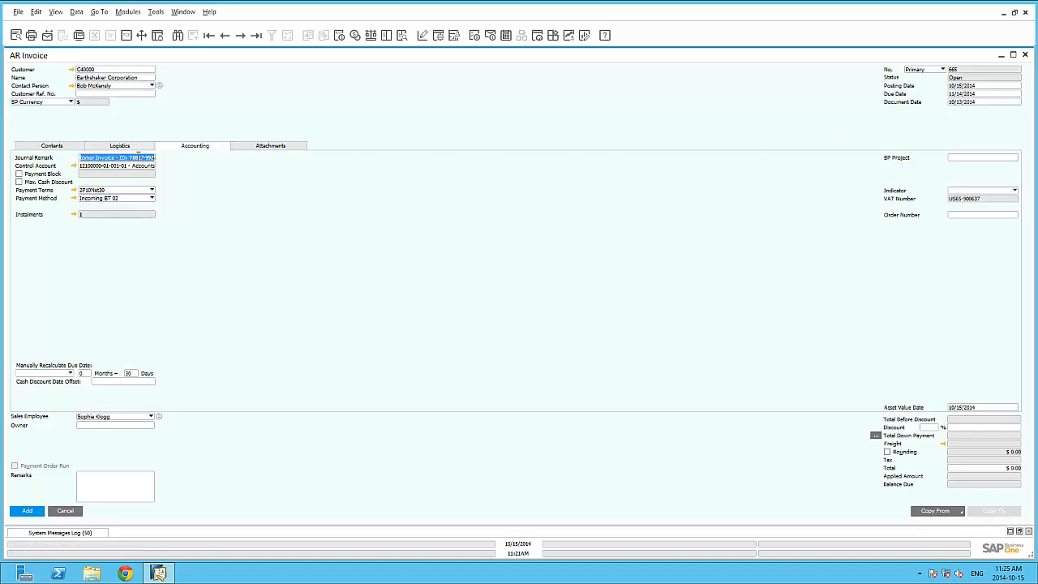
Step: Enter the WLAN Card item on the first invoice line and add the invoice, accepting that it cannot be changed
{"action": "left_click", "coordinate": [65, 146]}
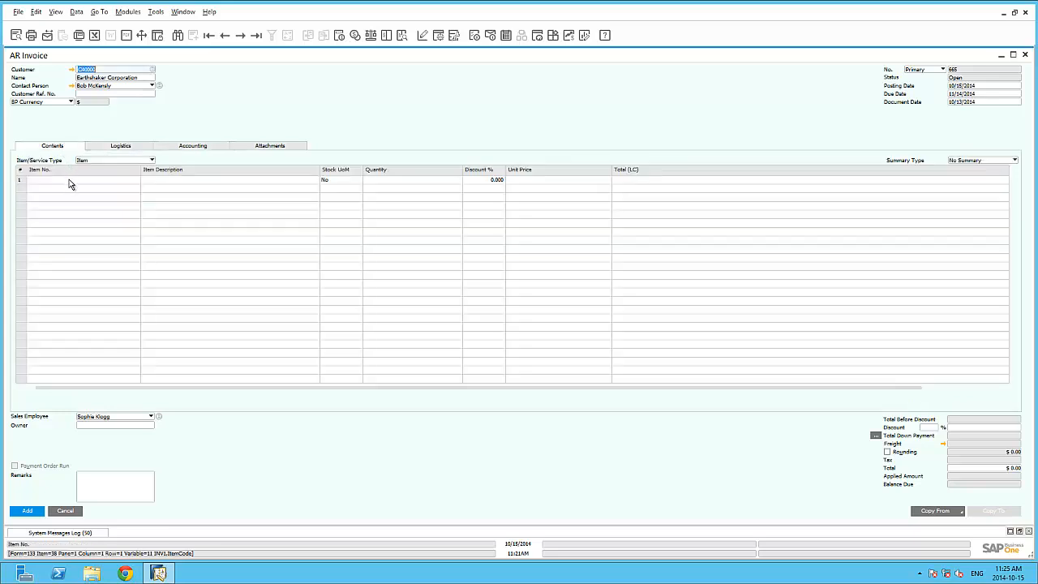
{"action": "left_click", "coordinate": [69, 179]}
{"action": "key", "text": "Tab"}
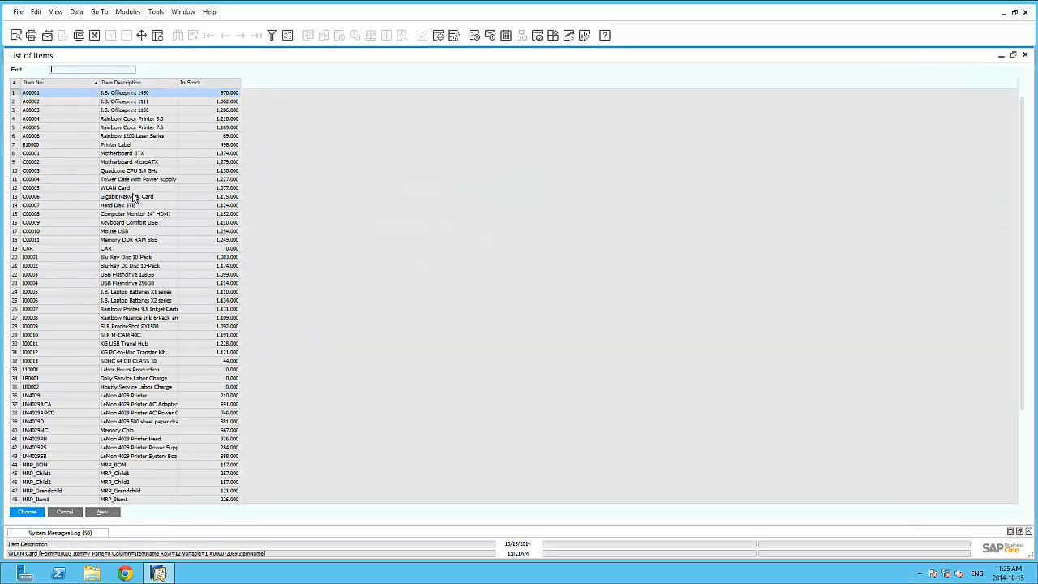
{"action": "double_click", "coordinate": [138, 187]}
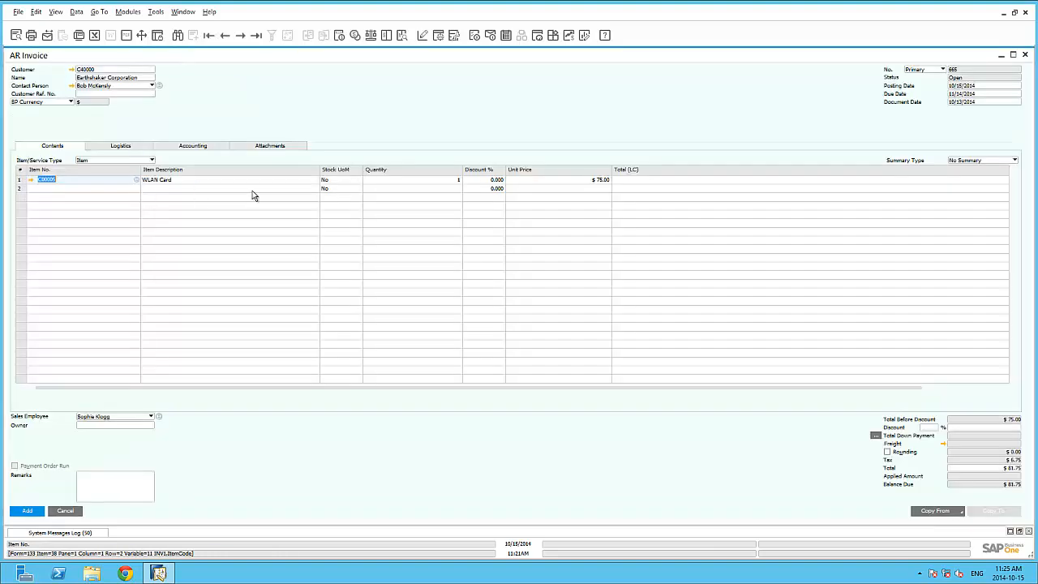
{"action": "left_click", "coordinate": [33, 511]}
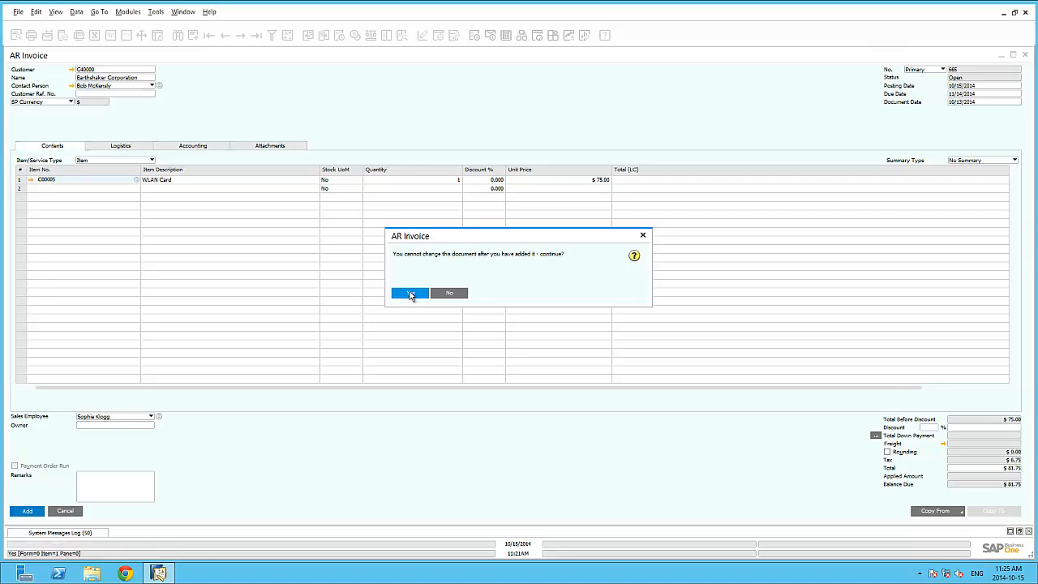
{"action": "left_click", "coordinate": [410, 294]}
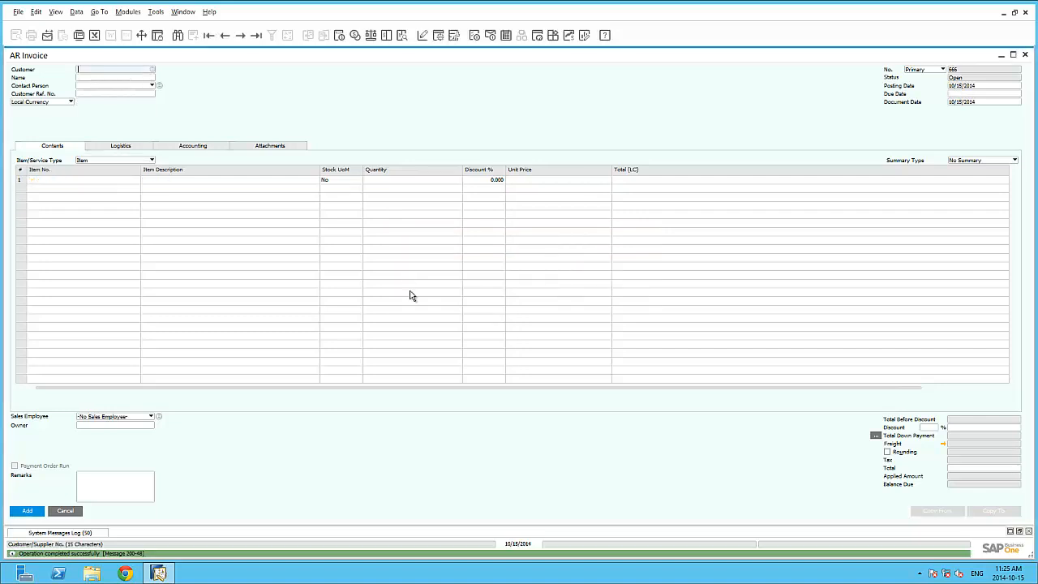
Step: Open the last added invoice, examine the remarks in the journal entry linked from its accounting details, and close both windows
{"action": "left_click", "coordinate": [256, 35]}
{"action": "left_click", "coordinate": [196, 147]}
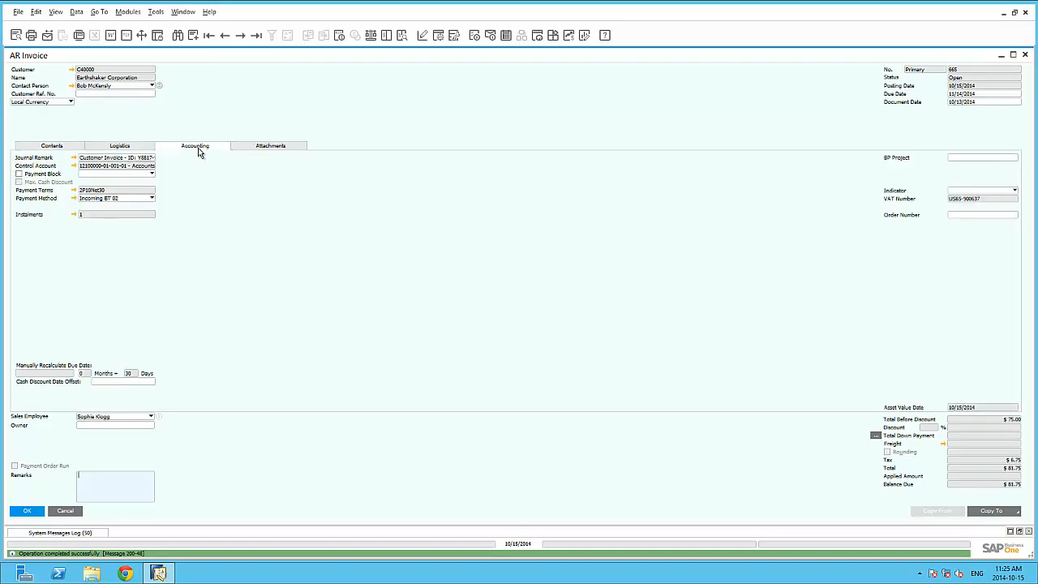
{"action": "left_click", "coordinate": [74, 157]}
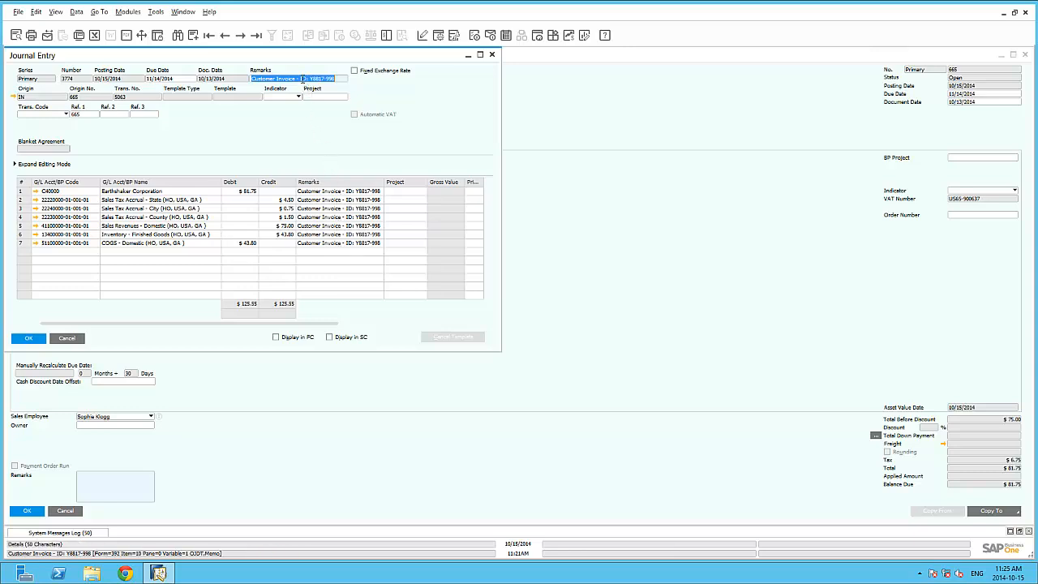
{"action": "left_click", "coordinate": [77, 343]}
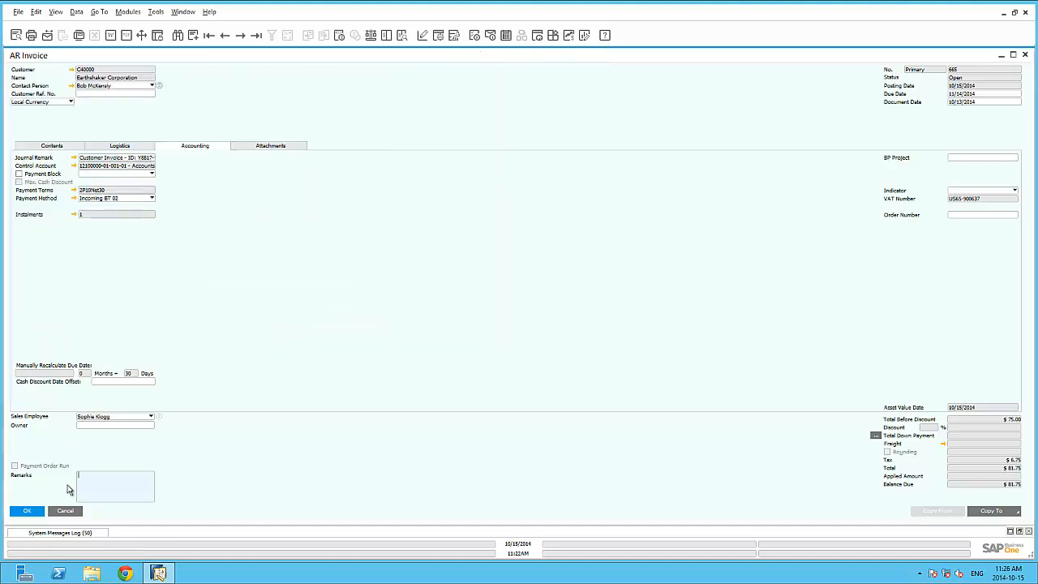
{"action": "left_click", "coordinate": [73, 512]}
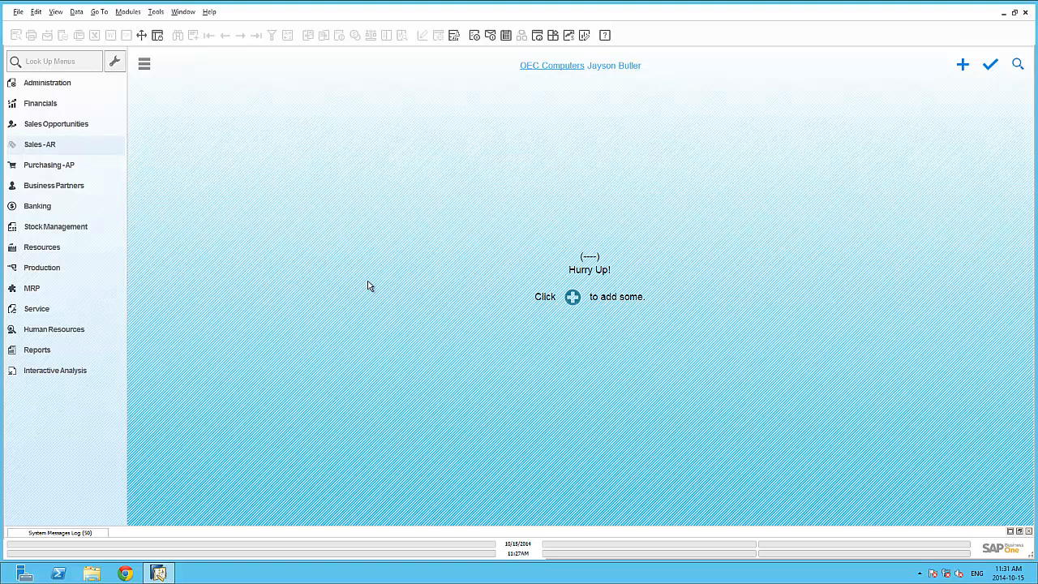
Step: Start customising personal shortcuts and allocate F2 to the Sales Quotation window of the Sales - AR module
{"action": "left_click", "coordinate": [160, 14]}
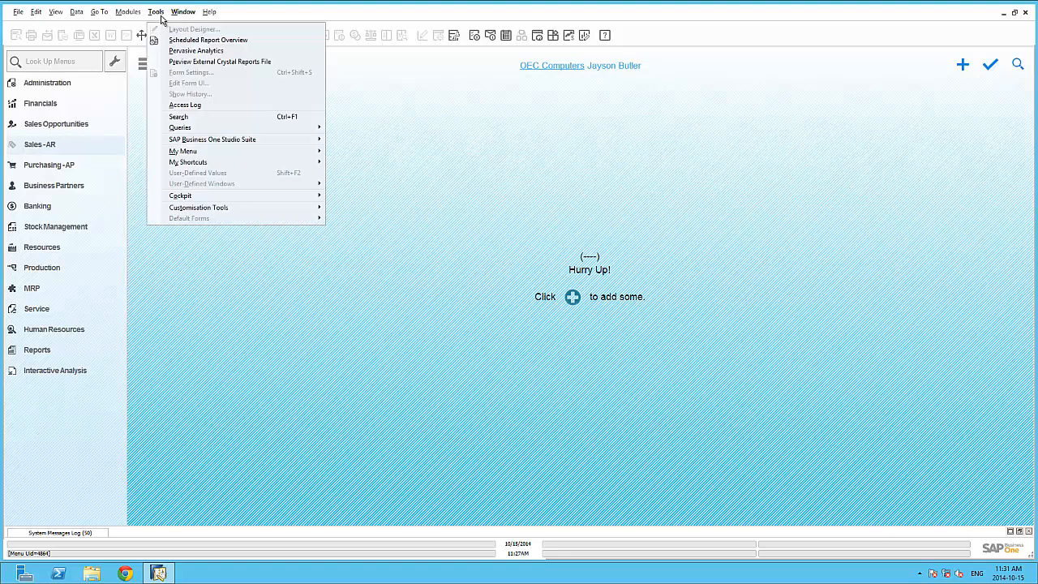
{"action": "mouse_move", "coordinate": [203, 167]}
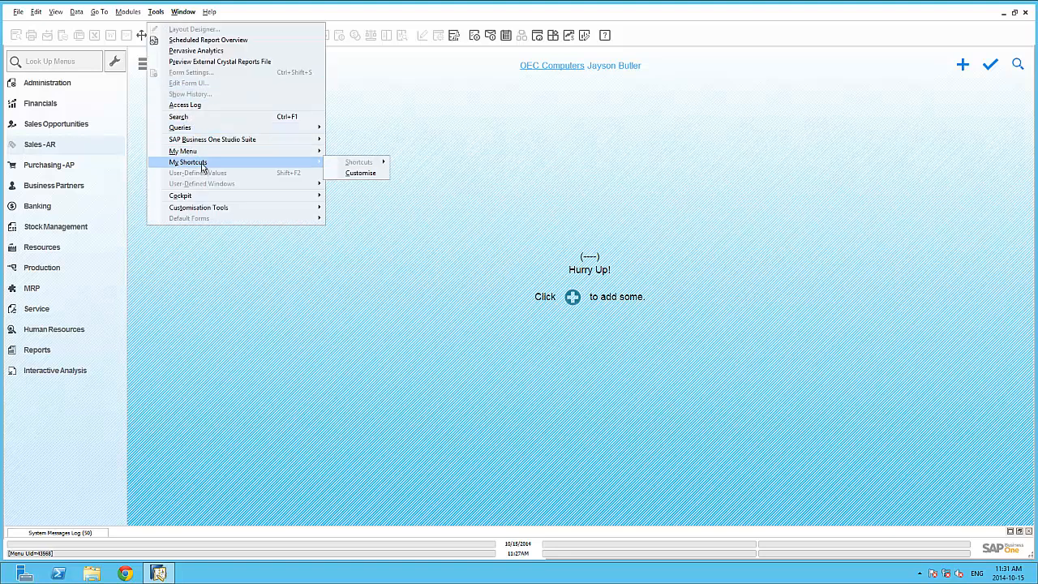
{"action": "left_click", "coordinate": [352, 178]}
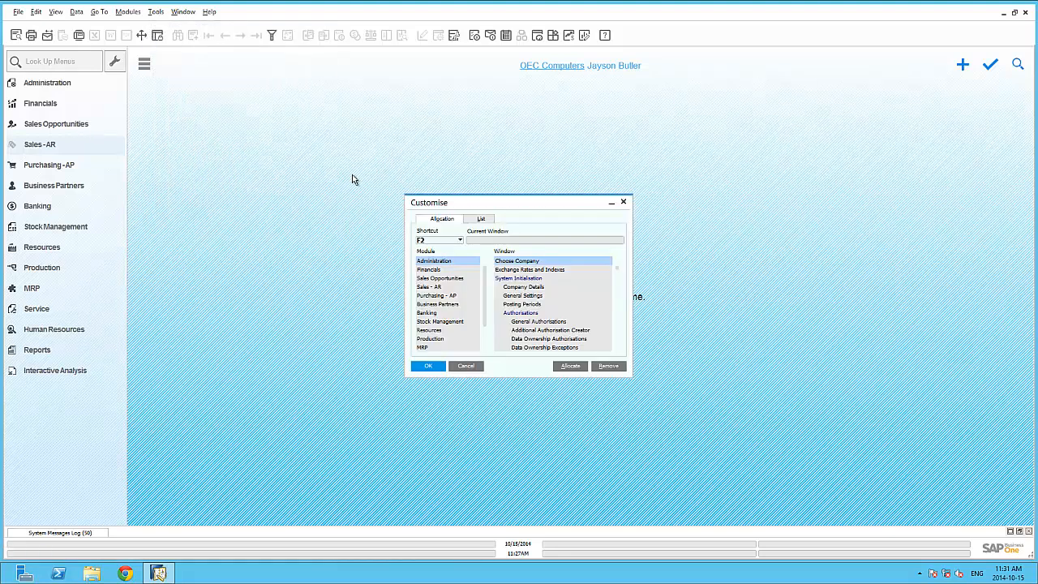
{"action": "left_click", "coordinate": [458, 241]}
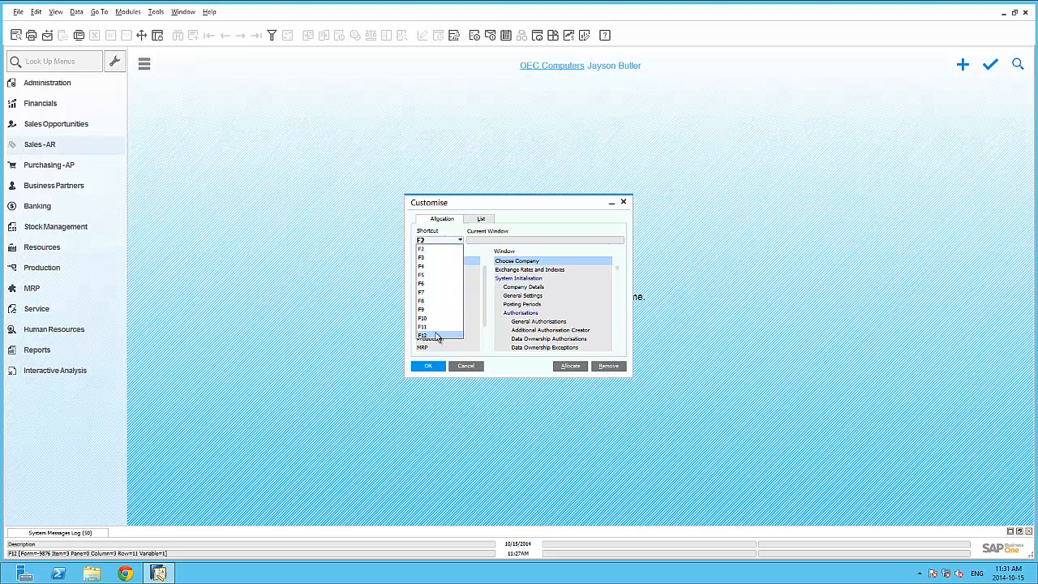
{"action": "left_click", "coordinate": [444, 247]}
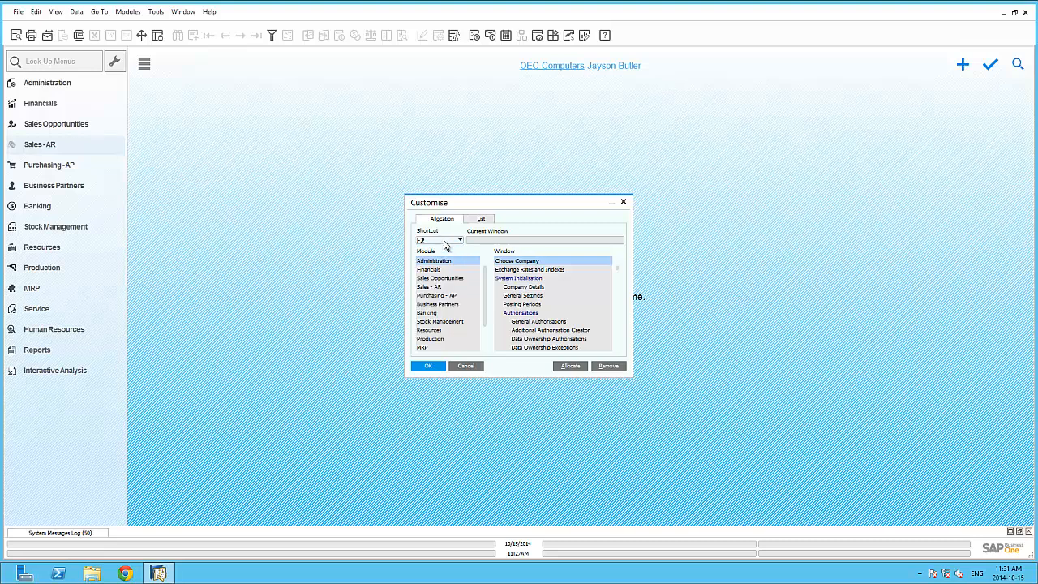
{"action": "left_click", "coordinate": [446, 287]}
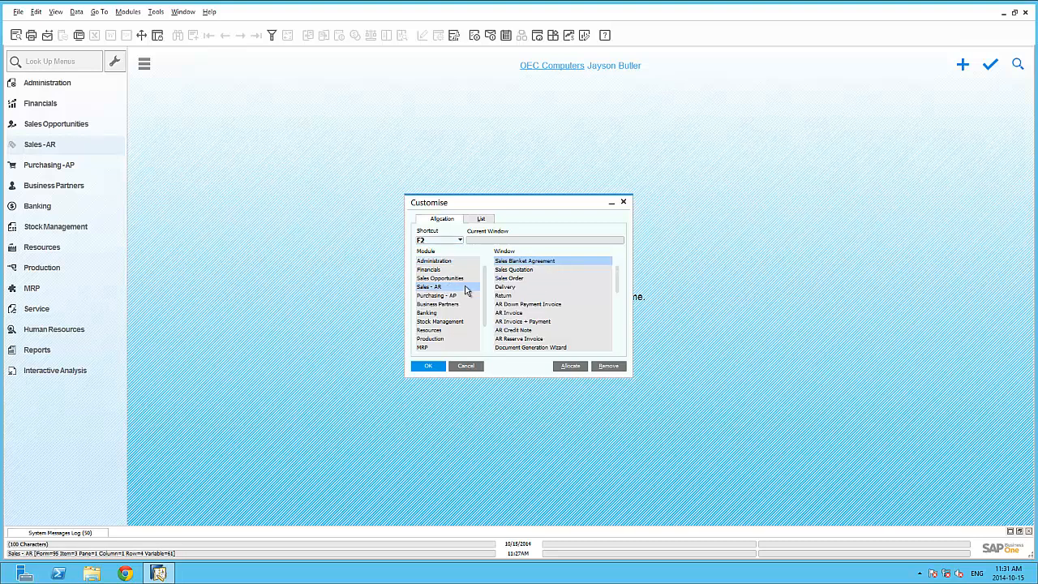
{"action": "left_click", "coordinate": [519, 270]}
{"action": "left_click", "coordinate": [571, 367]}
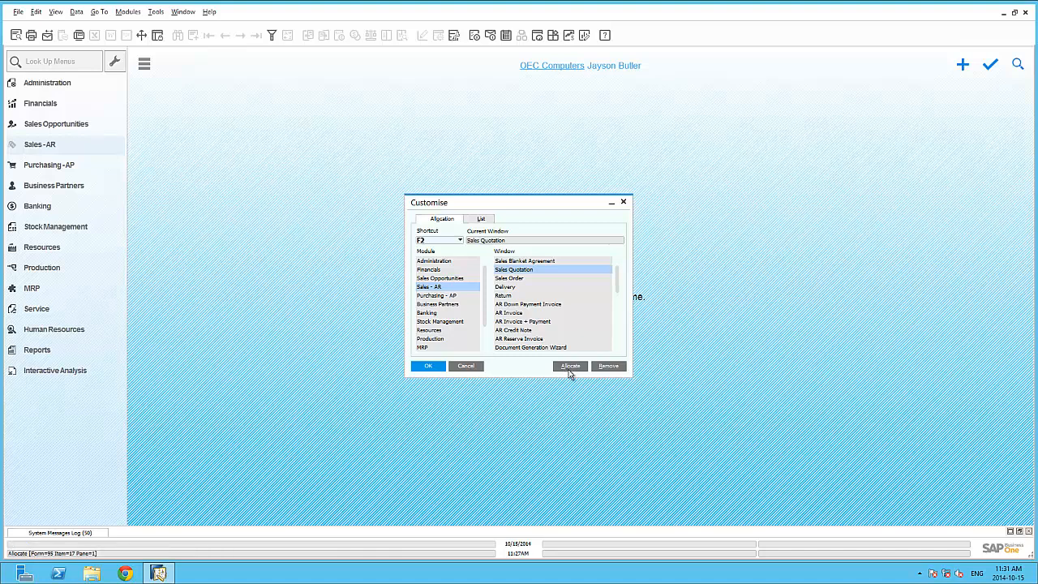
Step: Allocate the F3 shortcut to the Business Partner Master Data window of the Business Partners module
{"action": "left_click", "coordinate": [458, 240]}
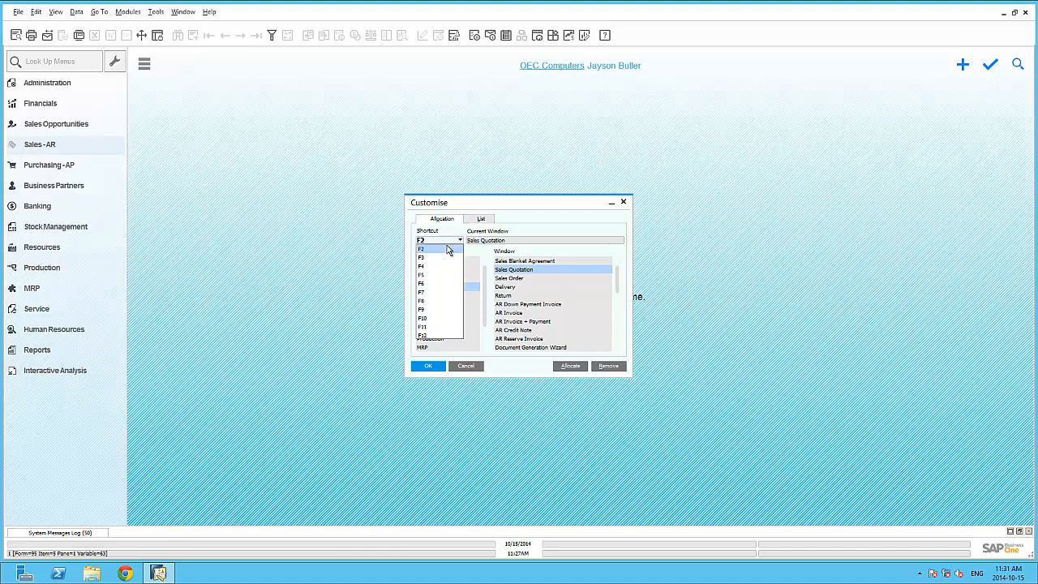
{"action": "left_click", "coordinate": [438, 258]}
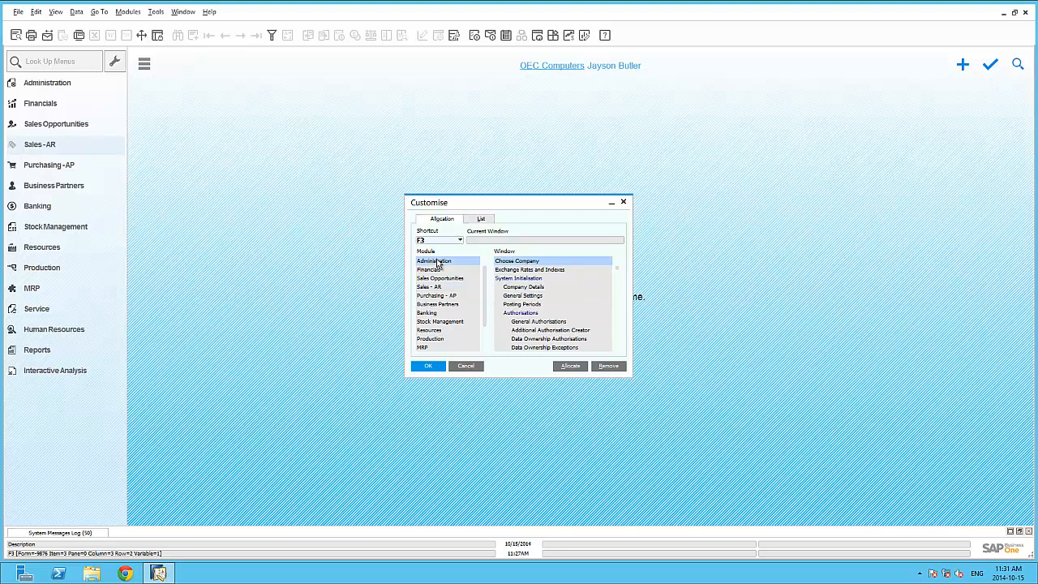
{"action": "left_click", "coordinate": [437, 305]}
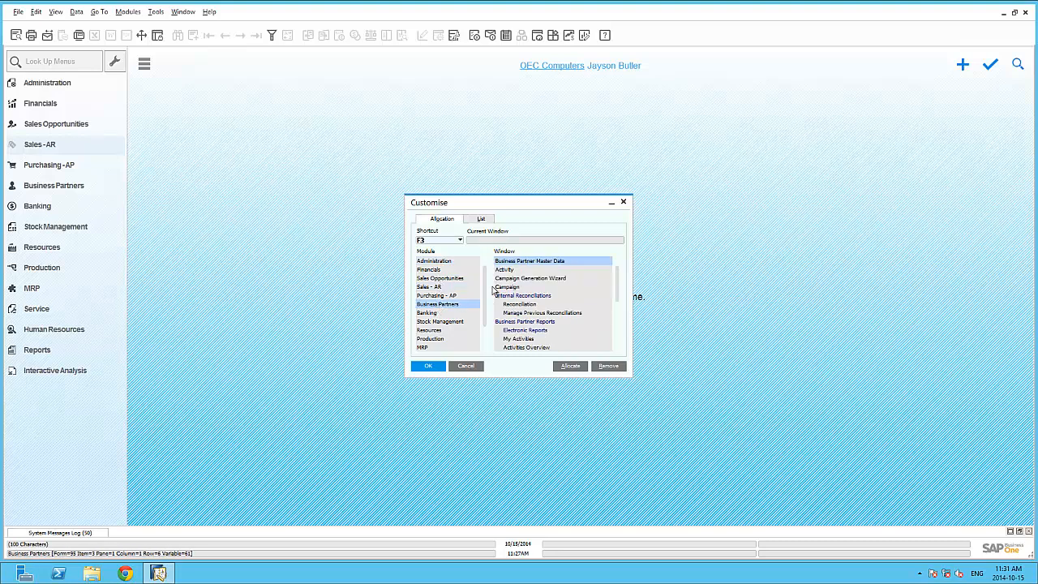
{"action": "left_click", "coordinate": [570, 366]}
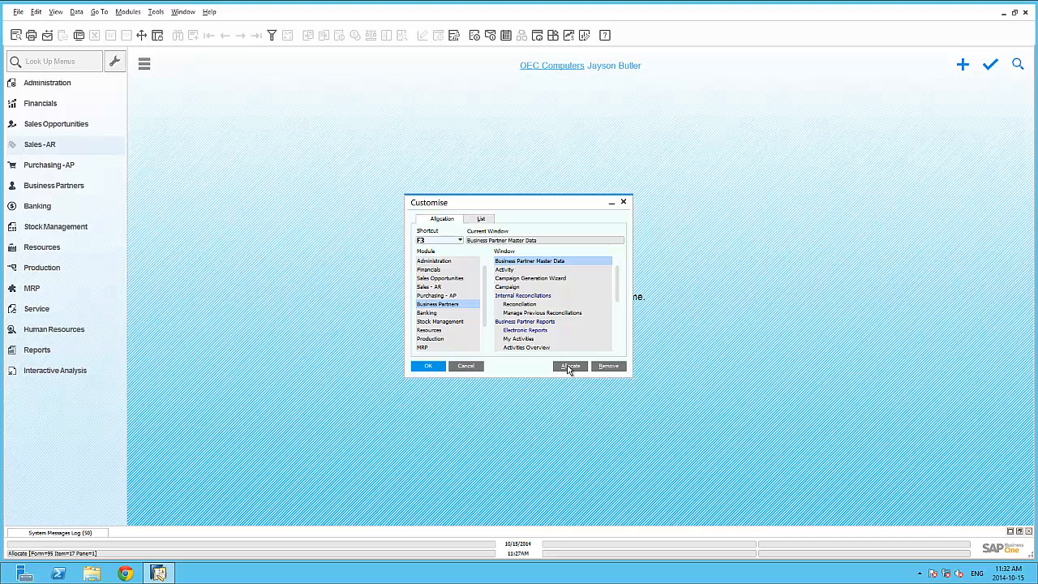
Step: Allocate the F4 shortcut to the Sales Analysis report of the Sales - AR module and confirm the shortcut customisation
{"action": "left_click", "coordinate": [442, 243]}
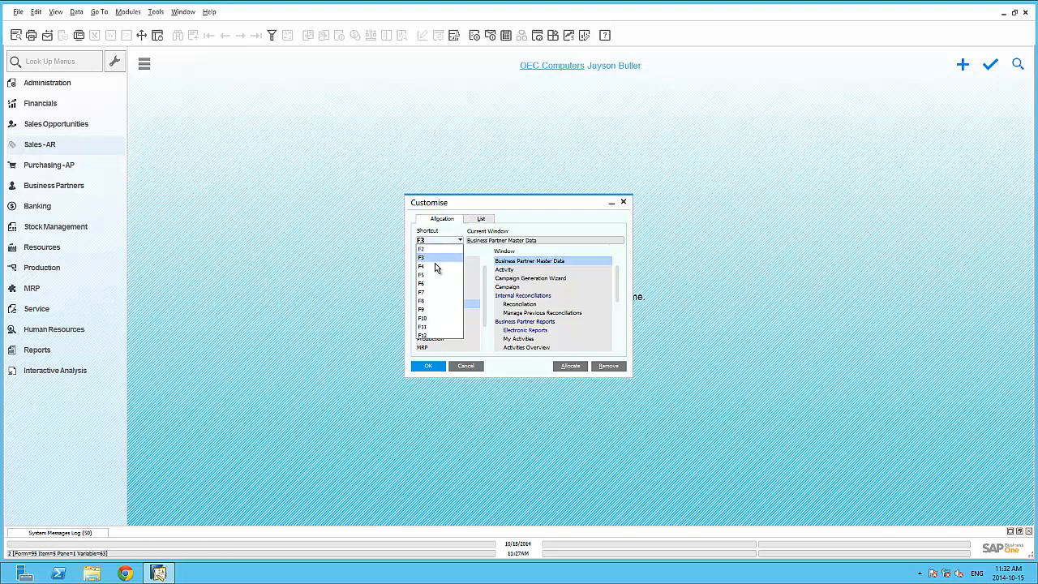
{"action": "left_click", "coordinate": [436, 269]}
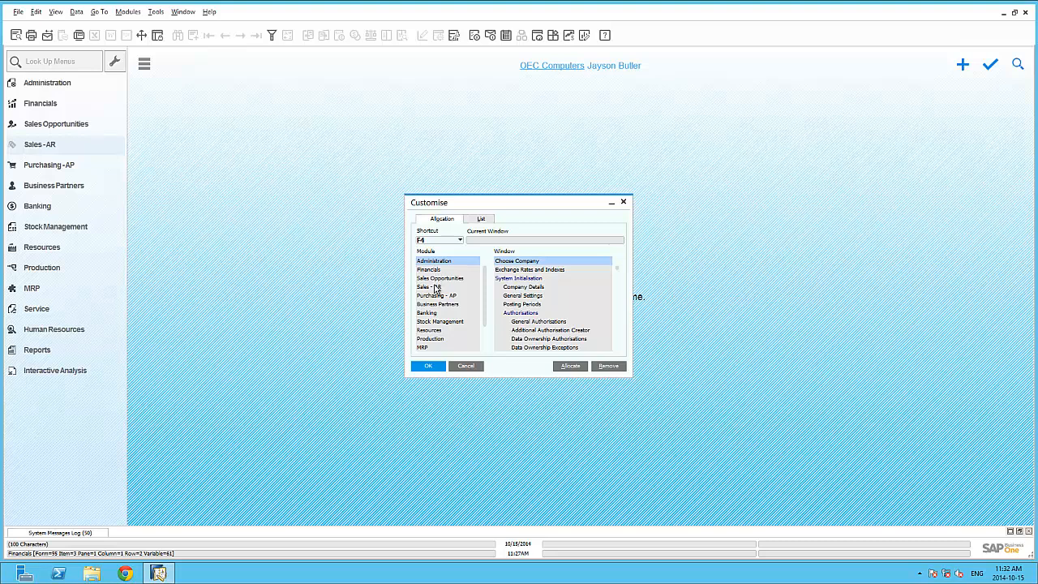
{"action": "left_click", "coordinate": [435, 287]}
{"action": "left_click", "coordinate": [616, 340]}
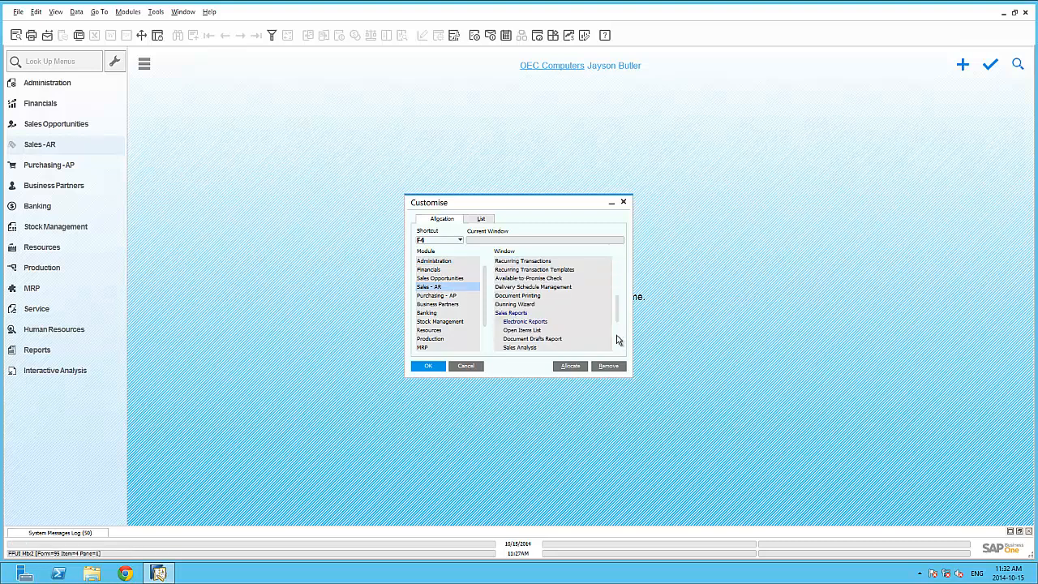
{"action": "left_click", "coordinate": [549, 347]}
{"action": "left_click", "coordinate": [562, 366]}
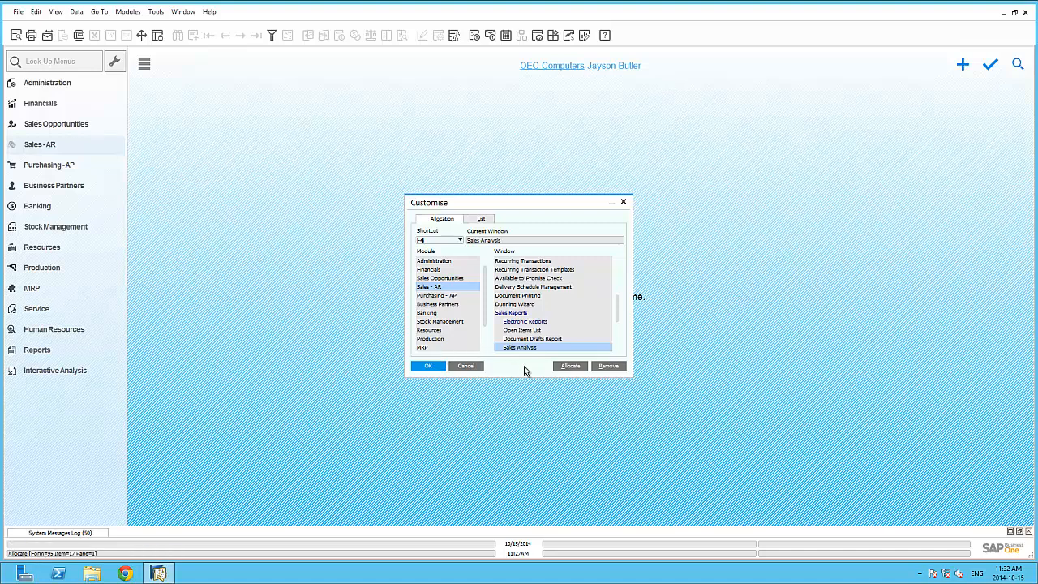
{"action": "left_click", "coordinate": [427, 366]}
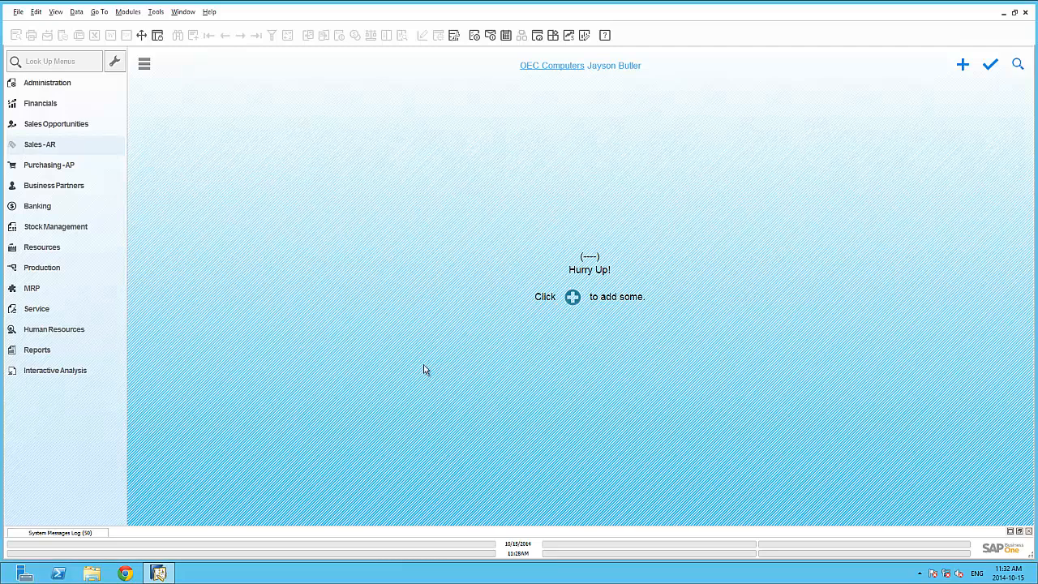
Step: Test the allocated shortcuts by opening and closing Sales Quotation, Business Partner Master Data and the Sales Analysis Report in turn
{"action": "key", "text": "F2"}
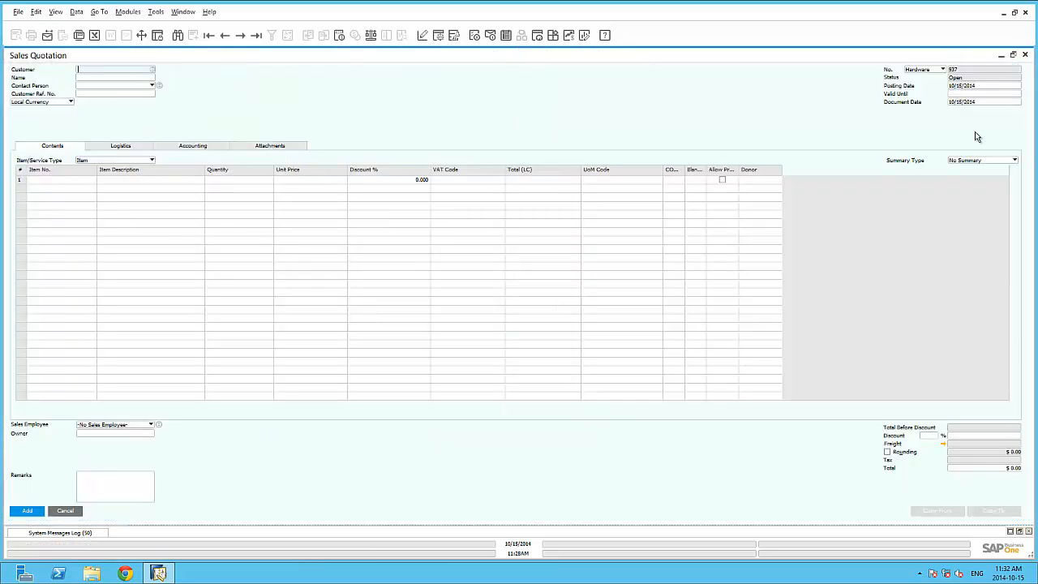
{"action": "left_click", "coordinate": [1024, 56]}
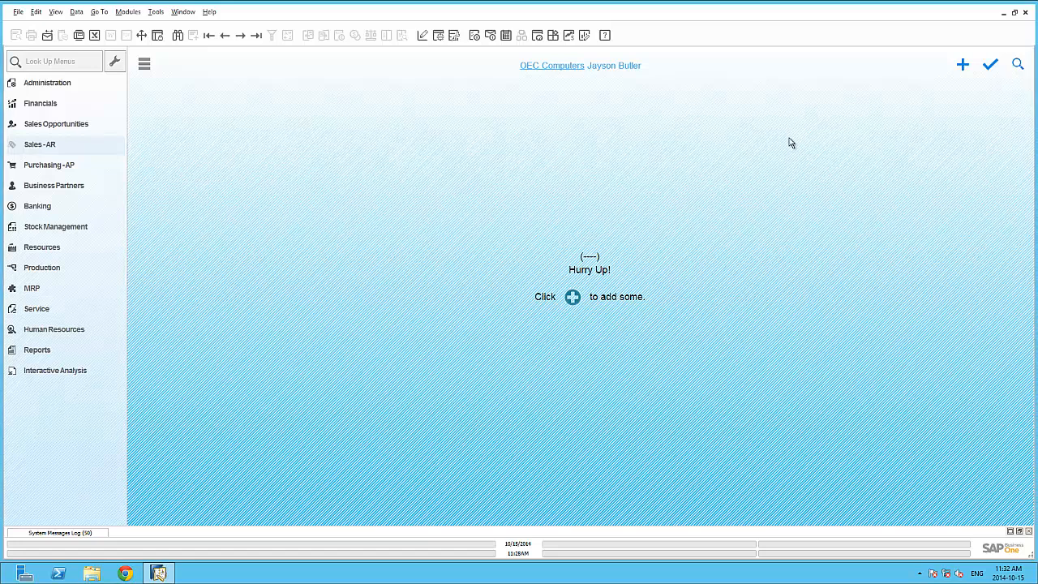
{"action": "key", "text": "F2"}
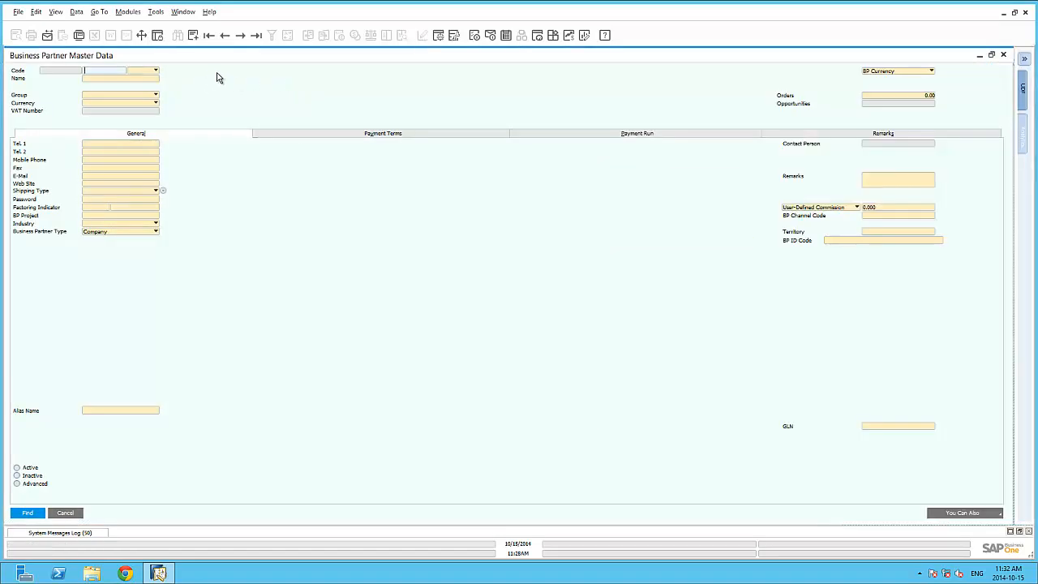
{"action": "left_click", "coordinate": [1003, 55]}
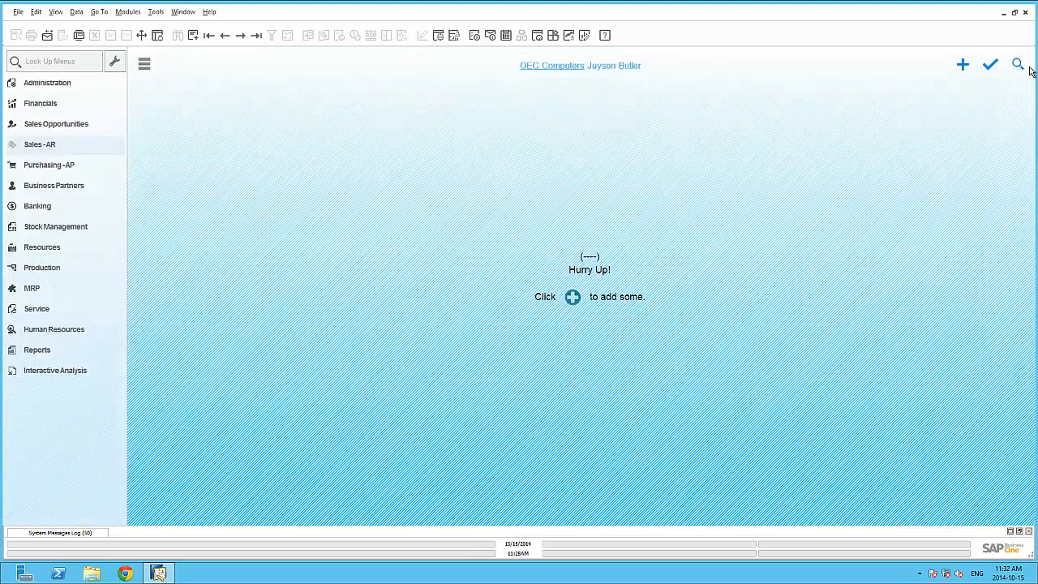
{"action": "key", "text": "F3"}
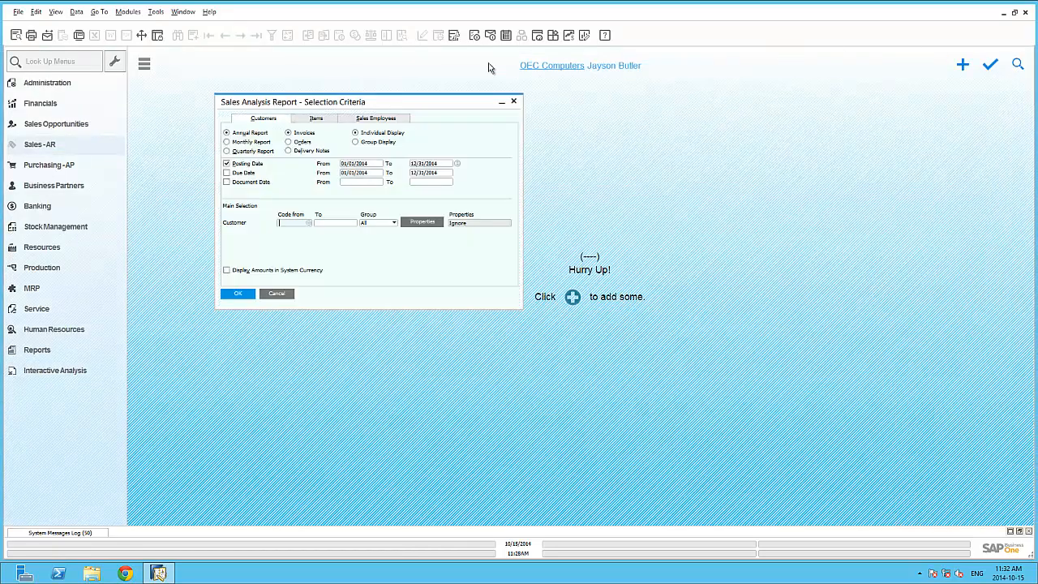
{"action": "left_click", "coordinate": [514, 102]}
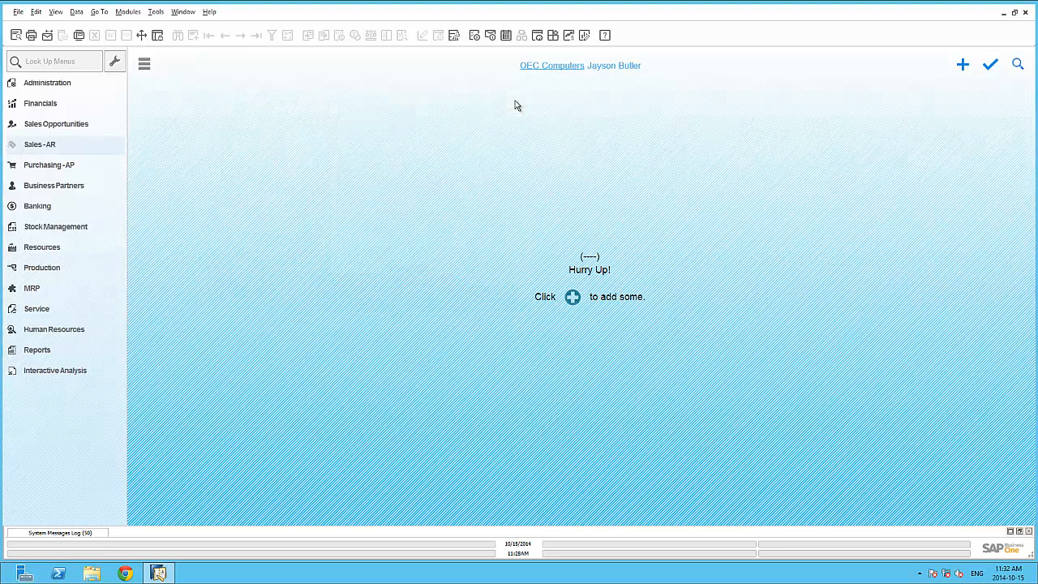